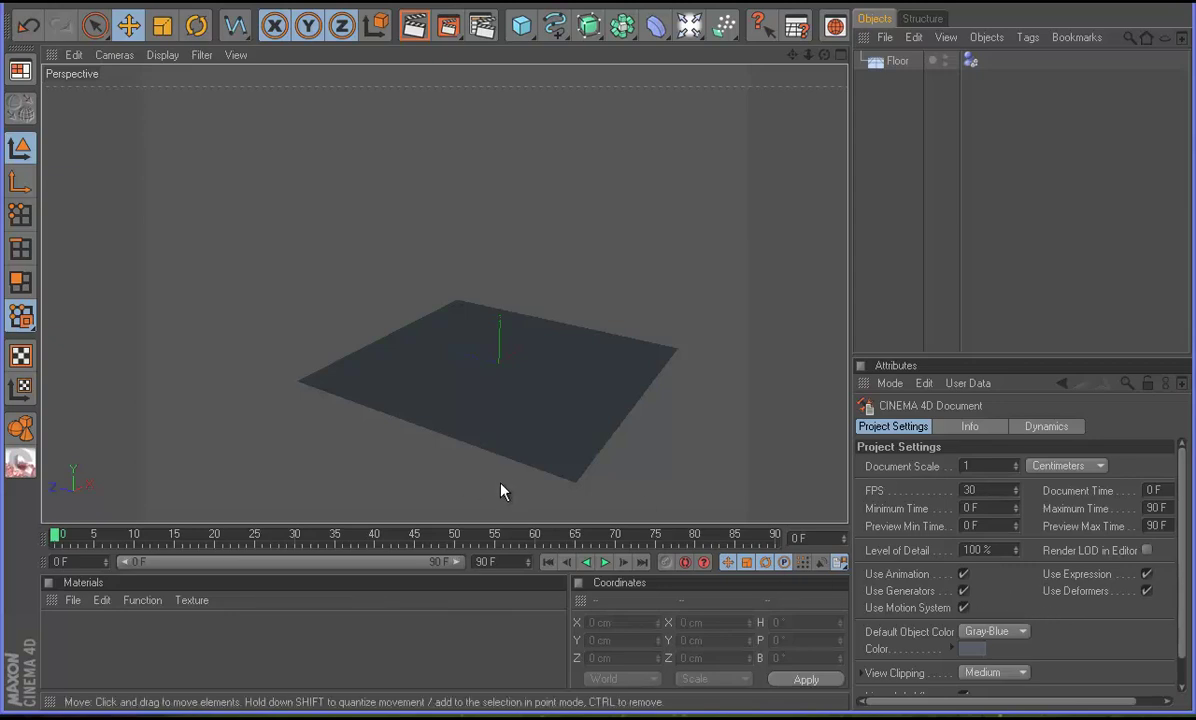
Move the Catastrophe window to the left, show its Auto tab, and add a 200 cm Cube
{"action": "left_click_drag", "start_coordinate": [505, 254], "coordinate": [156, 131]}
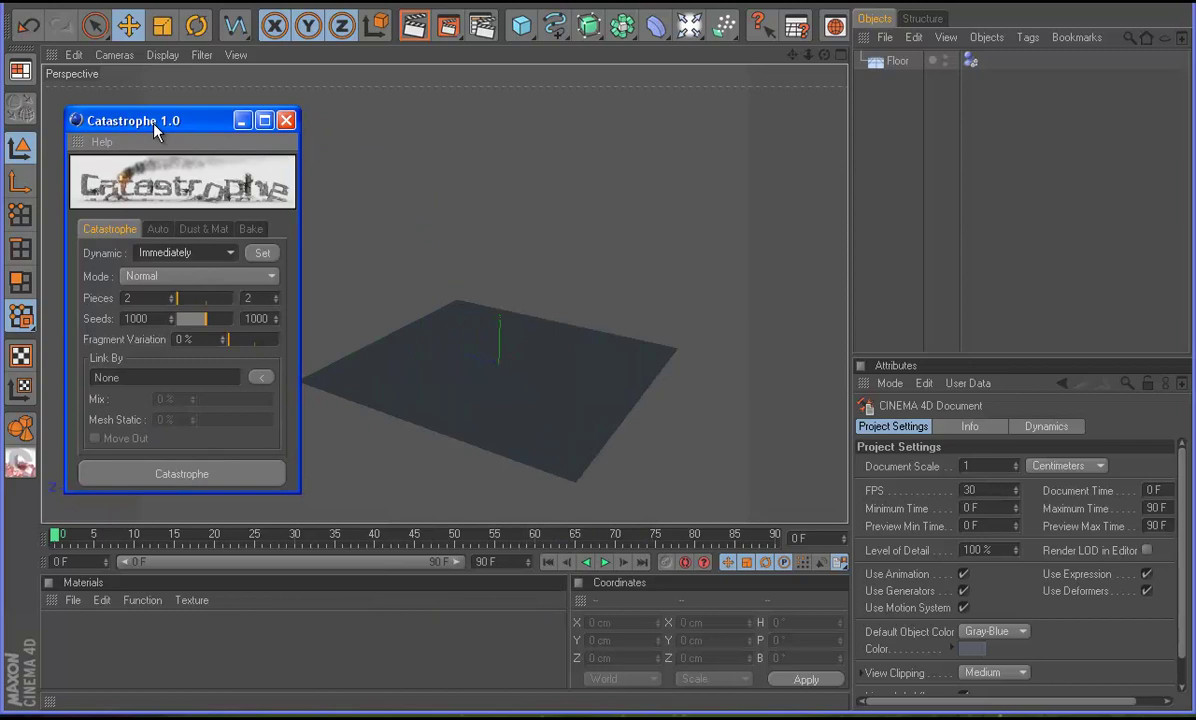
{"action": "left_click", "coordinate": [160, 229]}
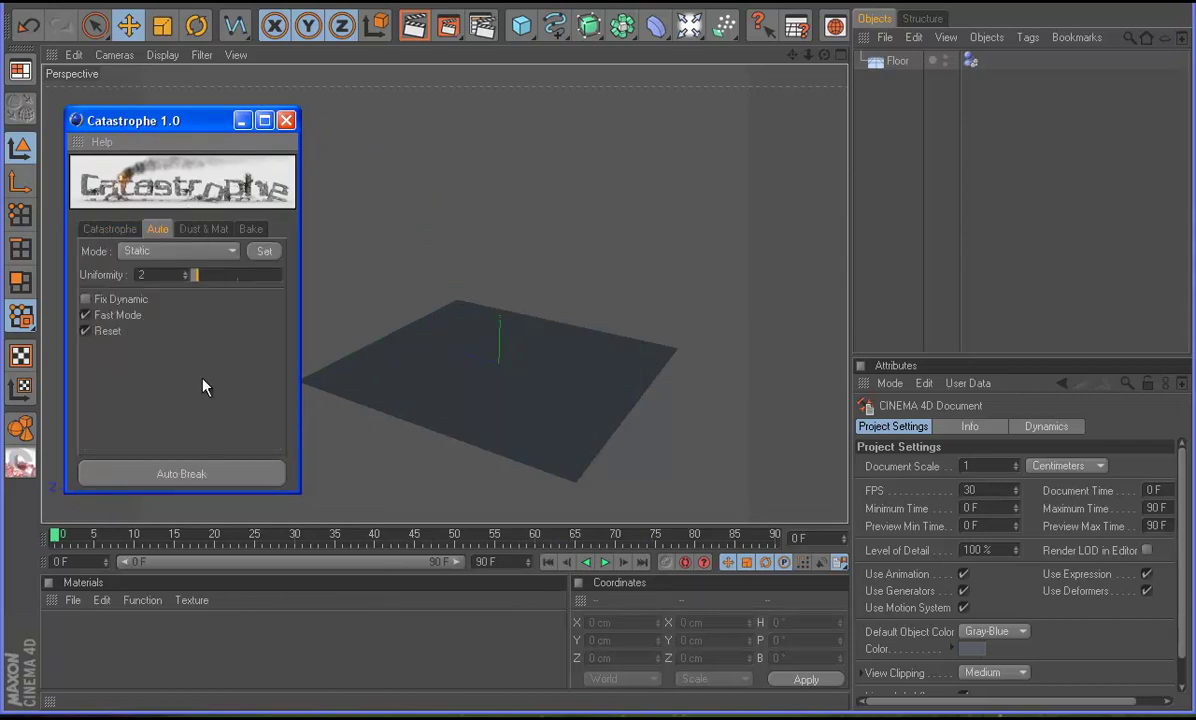
{"action": "left_click_drag", "start_coordinate": [792, 54], "coordinate": [603, 382]}
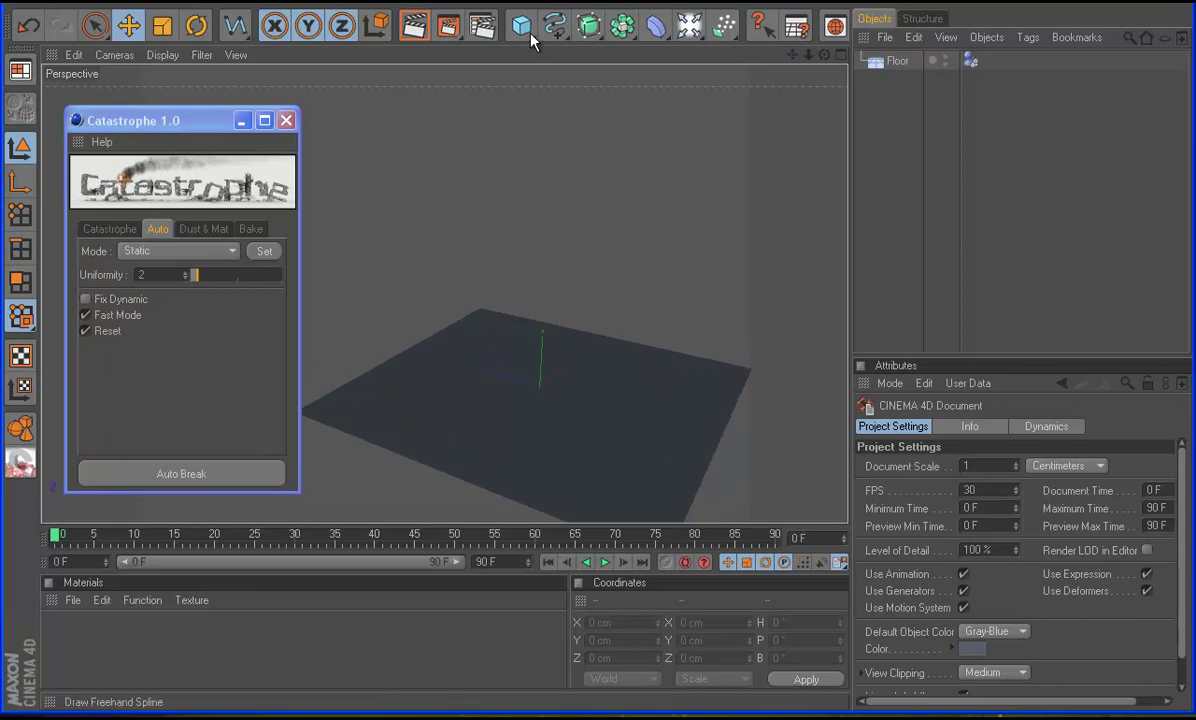
{"action": "left_click_drag", "start_coordinate": [521, 27], "coordinate": [547, 43]}
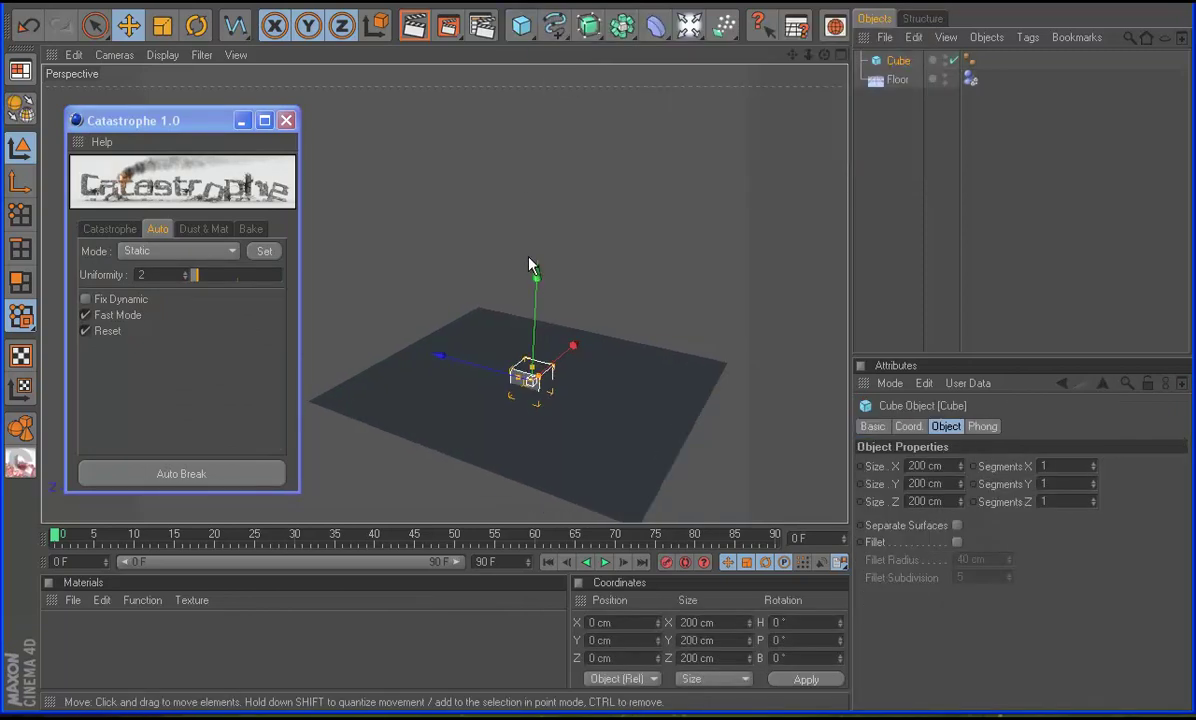
Set the cube's Y position to 100 cm so it rests on the floor
{"action": "double_click", "coordinate": [612, 640]}
{"action": "type", "text": "100"}
{"action": "key", "text": "Return"}
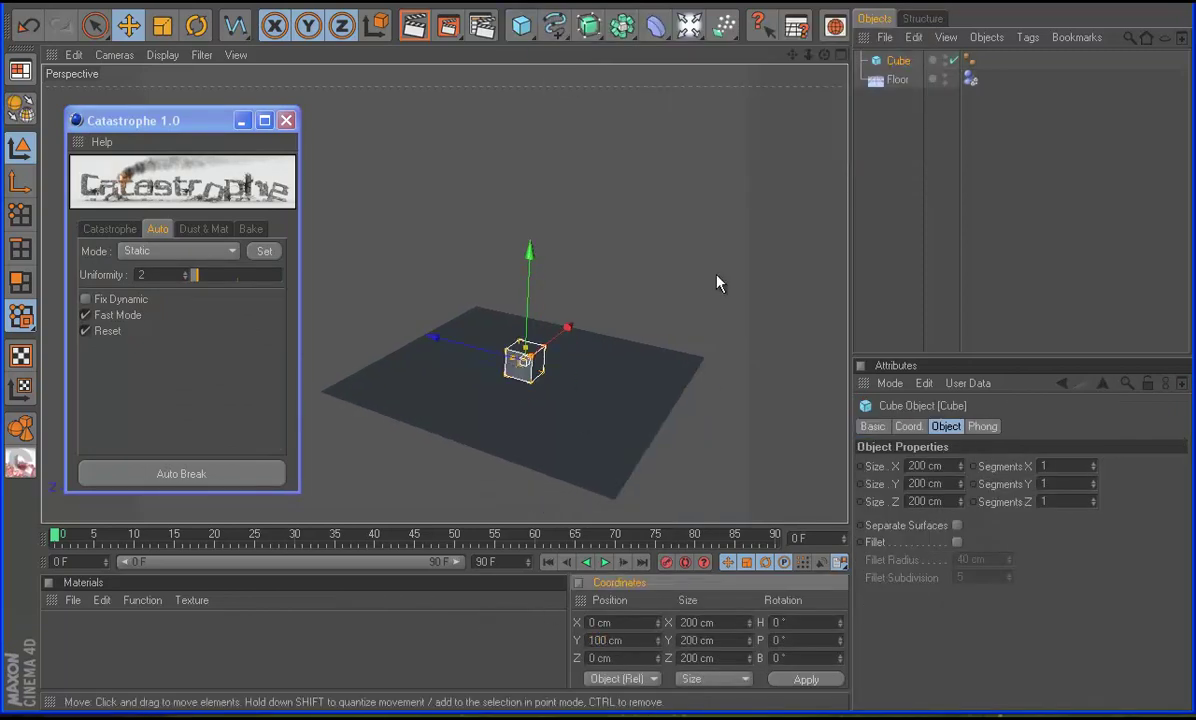
Add a Sphere and raise it to about 930 cm above the cube
{"action": "left_click_drag", "start_coordinate": [521, 27], "coordinate": [683, 45]}
{"action": "left_click_drag", "start_coordinate": [528, 300], "coordinate": [598, 382]}
{"action": "left_click", "coordinate": [611, 309]}
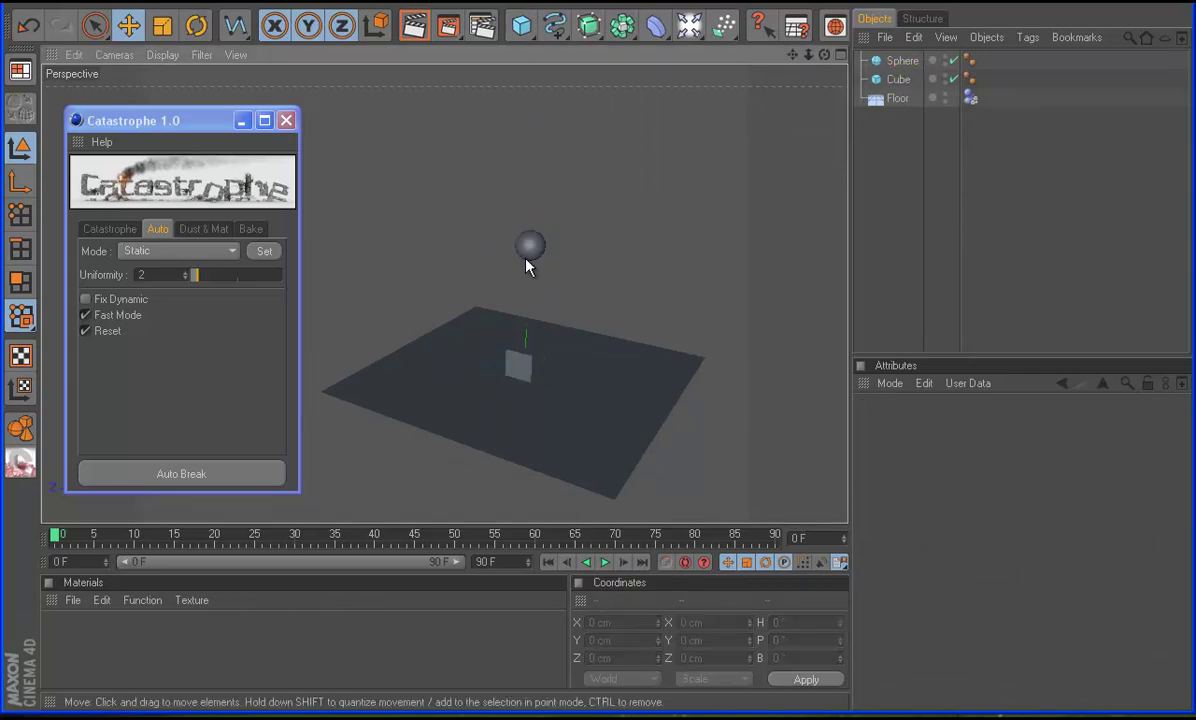
{"action": "left_click", "coordinate": [528, 248]}
{"action": "left_click", "coordinate": [103, 233]}
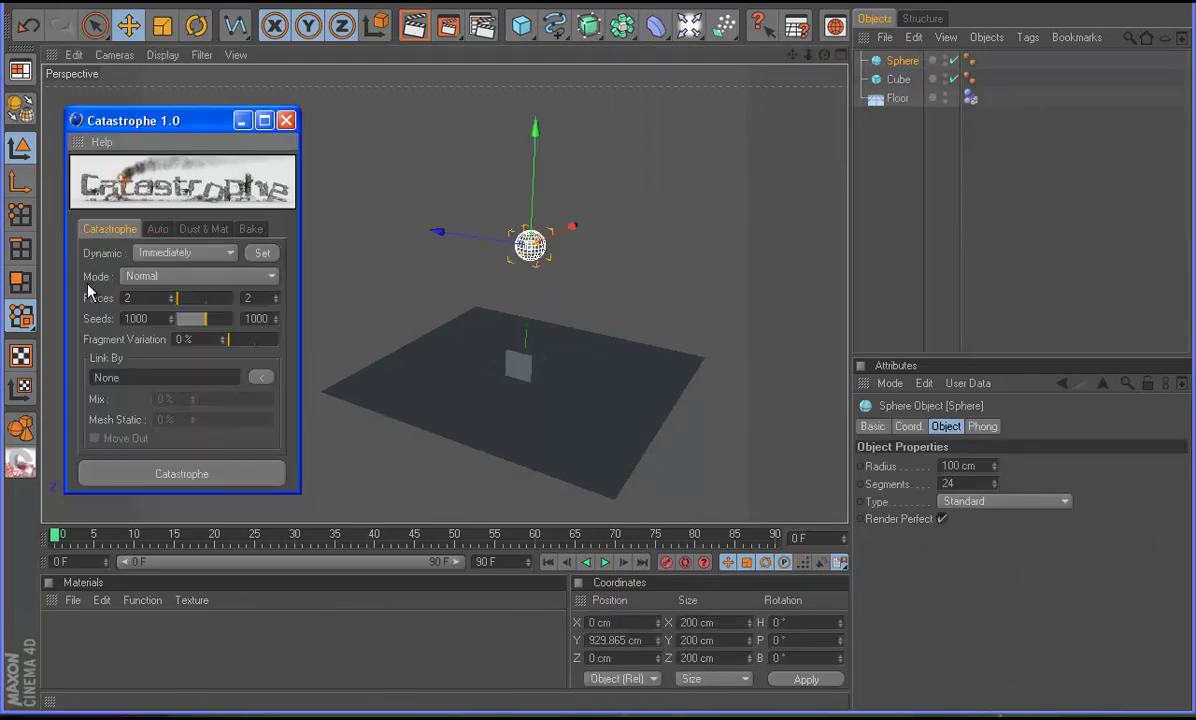
Give the sphere a Dynamics Body tag and play to preview it dropping onto the cube
{"action": "left_click", "coordinate": [262, 253]}
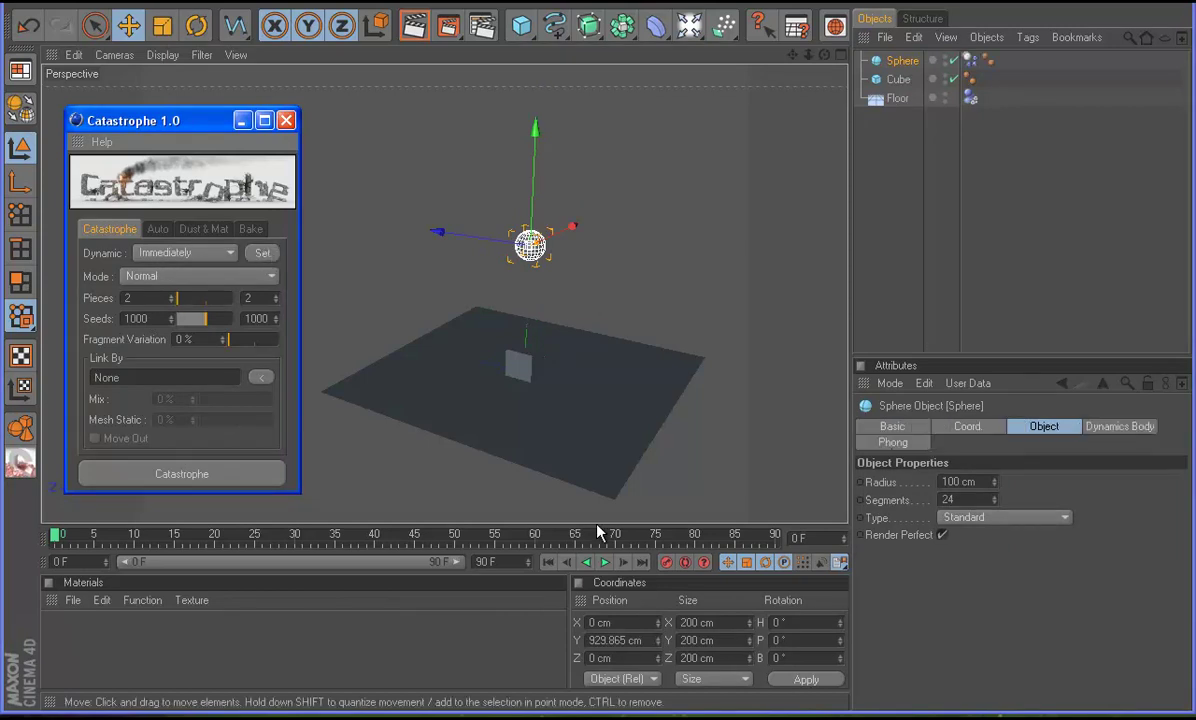
{"action": "left_click", "coordinate": [606, 563]}
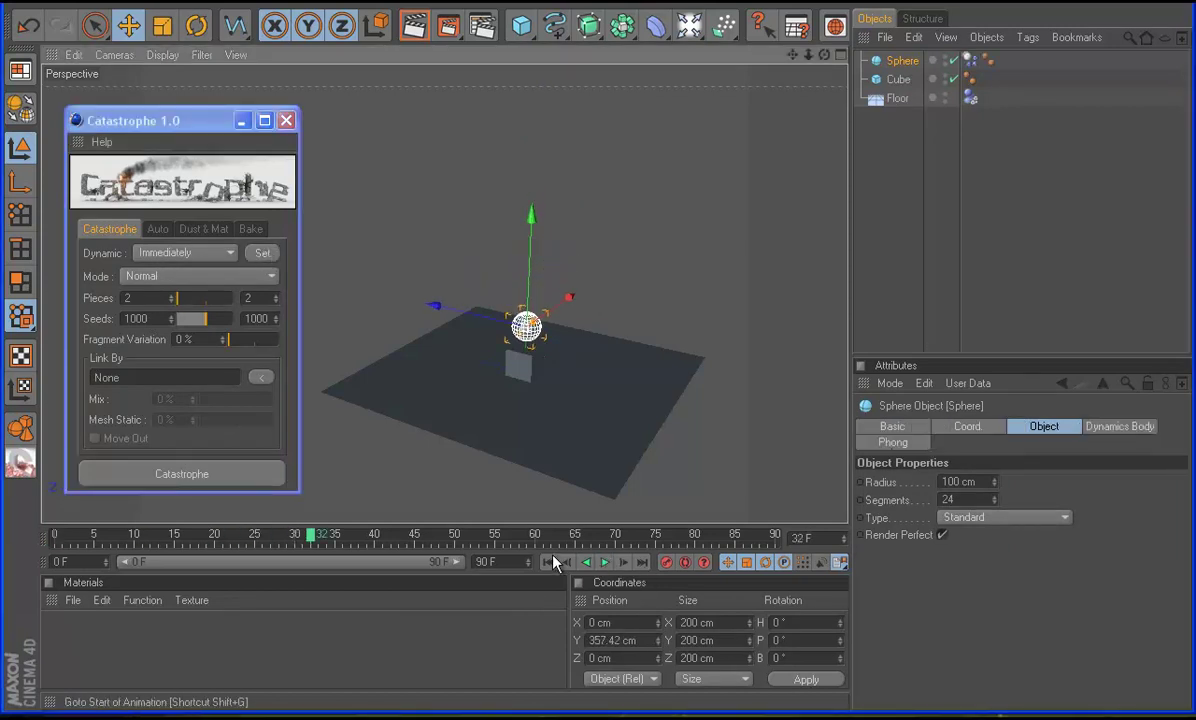
{"action": "left_click", "coordinate": [158, 229]}
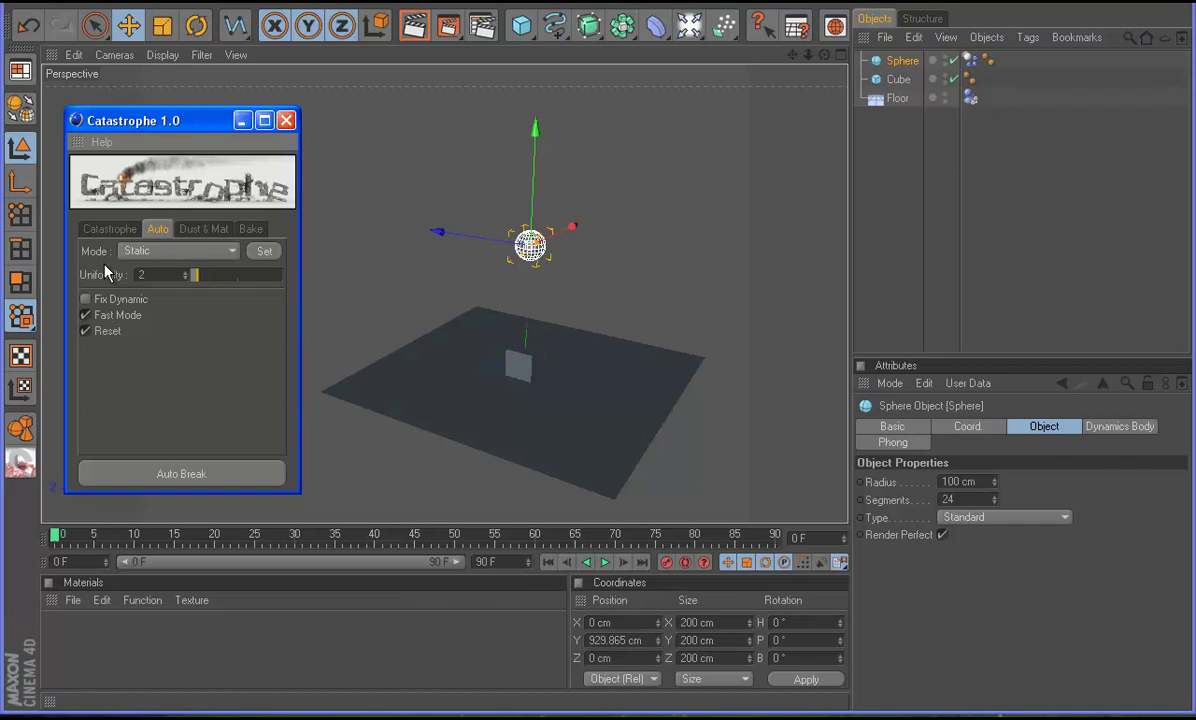
{"action": "left_click", "coordinate": [155, 252]}
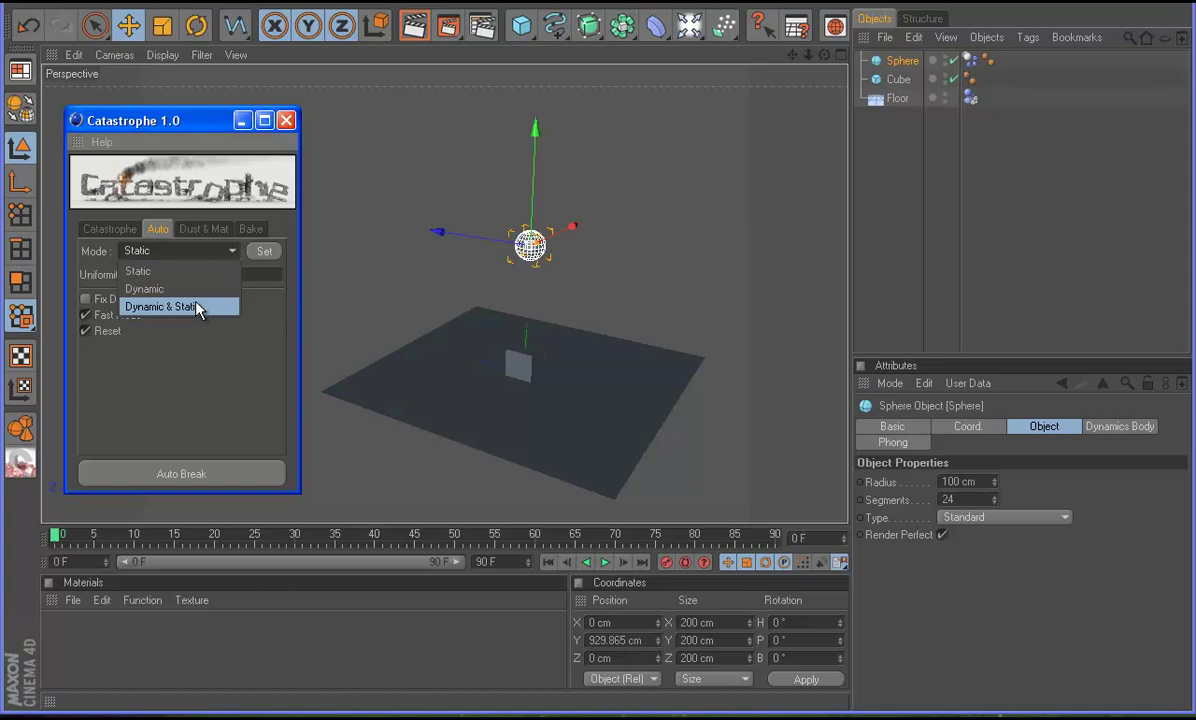
Apply a Dynamic-mode Catastrophe tag to the sphere
{"action": "left_click", "coordinate": [197, 331]}
{"action": "left_click_drag", "start_coordinate": [427, 347], "coordinate": [843, 227], "text": "alt"}
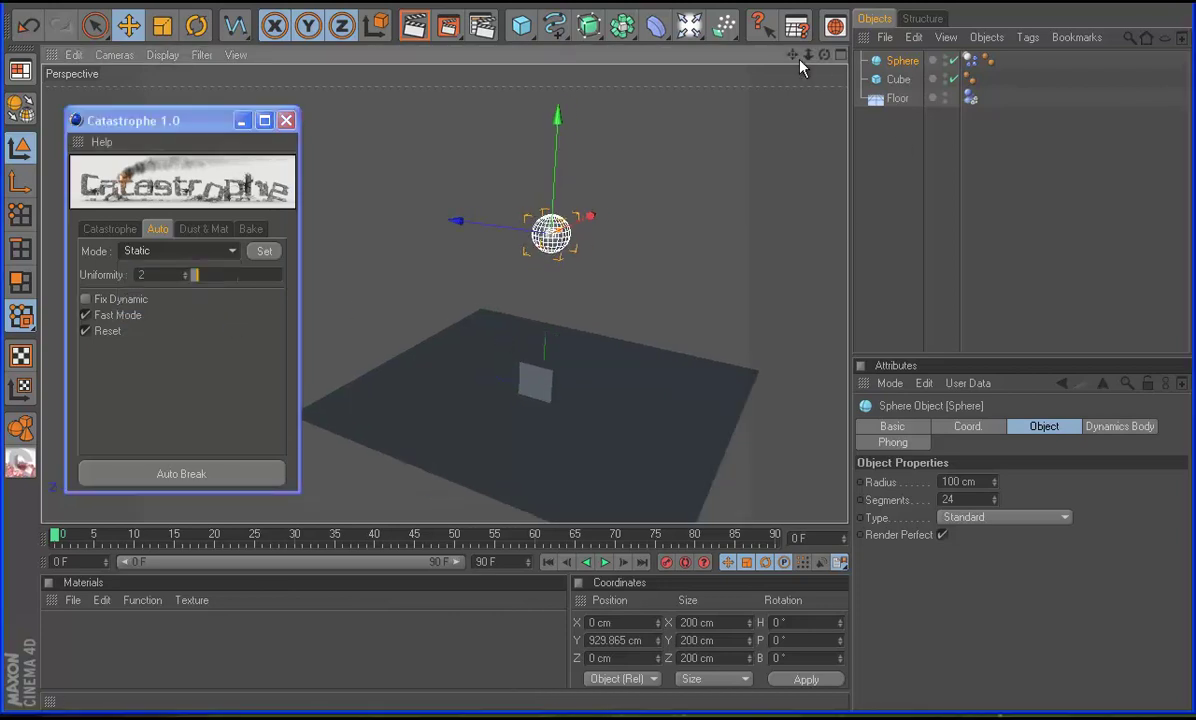
{"action": "left_click_drag", "start_coordinate": [808, 56], "coordinate": [690, 202]}
{"action": "left_click", "coordinate": [178, 253]}
{"action": "left_click", "coordinate": [176, 288]}
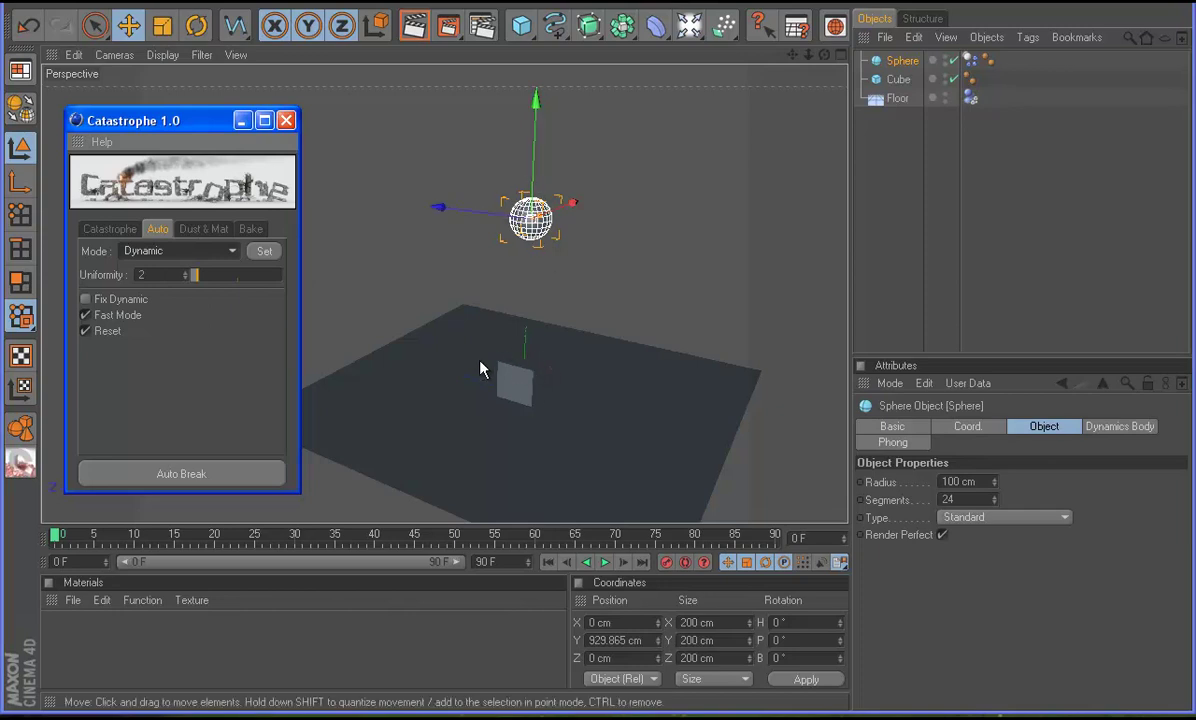
{"action": "left_click", "coordinate": [264, 251]}
Tag the cube as Static, then Auto Break the cube and sphere together
{"action": "left_click", "coordinate": [185, 252]}
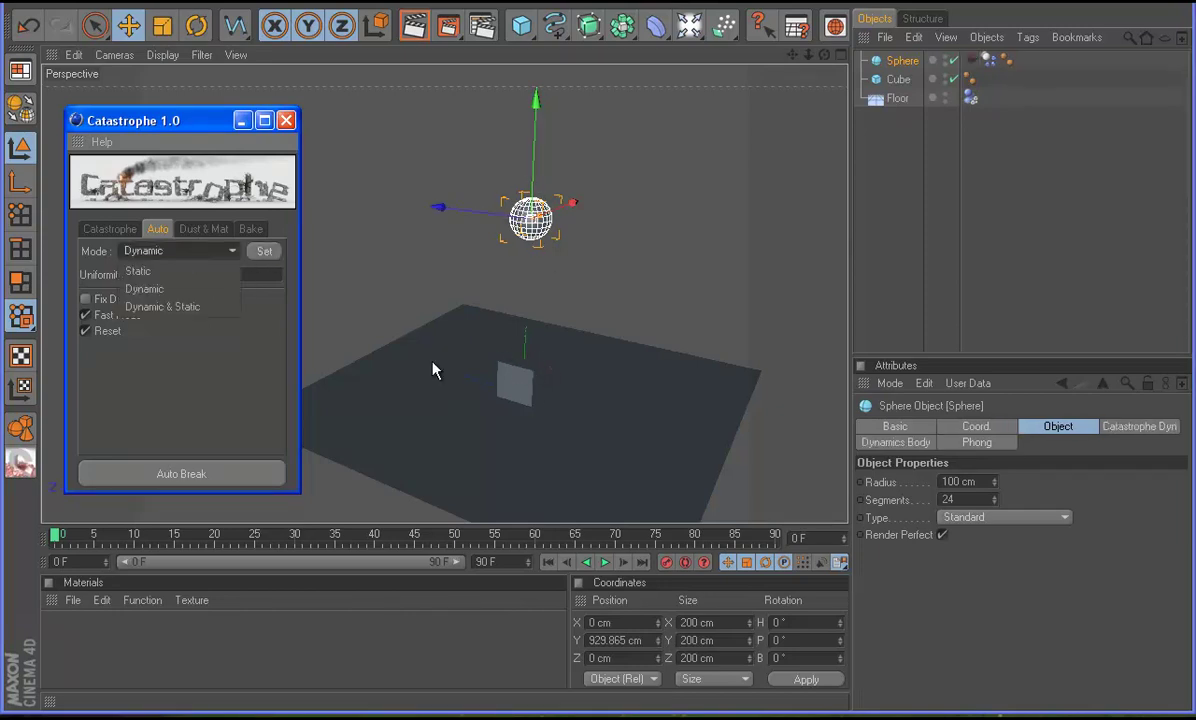
{"action": "left_click", "coordinate": [515, 385]}
{"action": "left_click", "coordinate": [180, 251]}
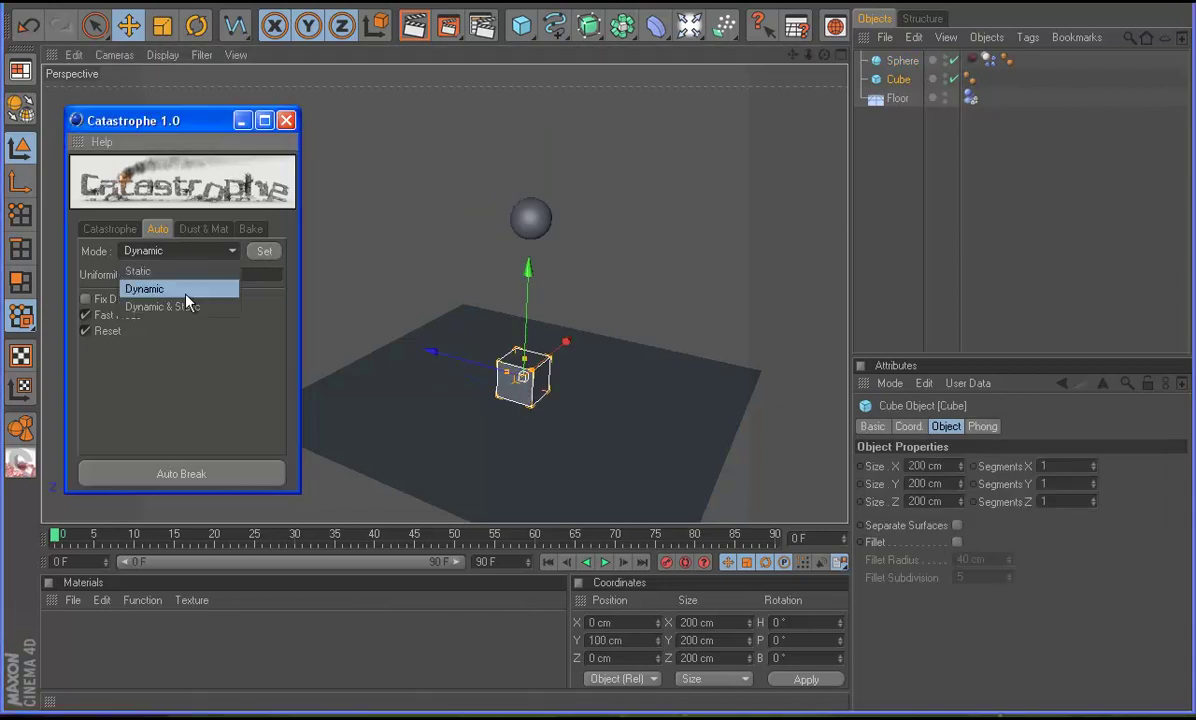
{"action": "left_click", "coordinate": [160, 271]}
{"action": "left_click", "coordinate": [264, 251]}
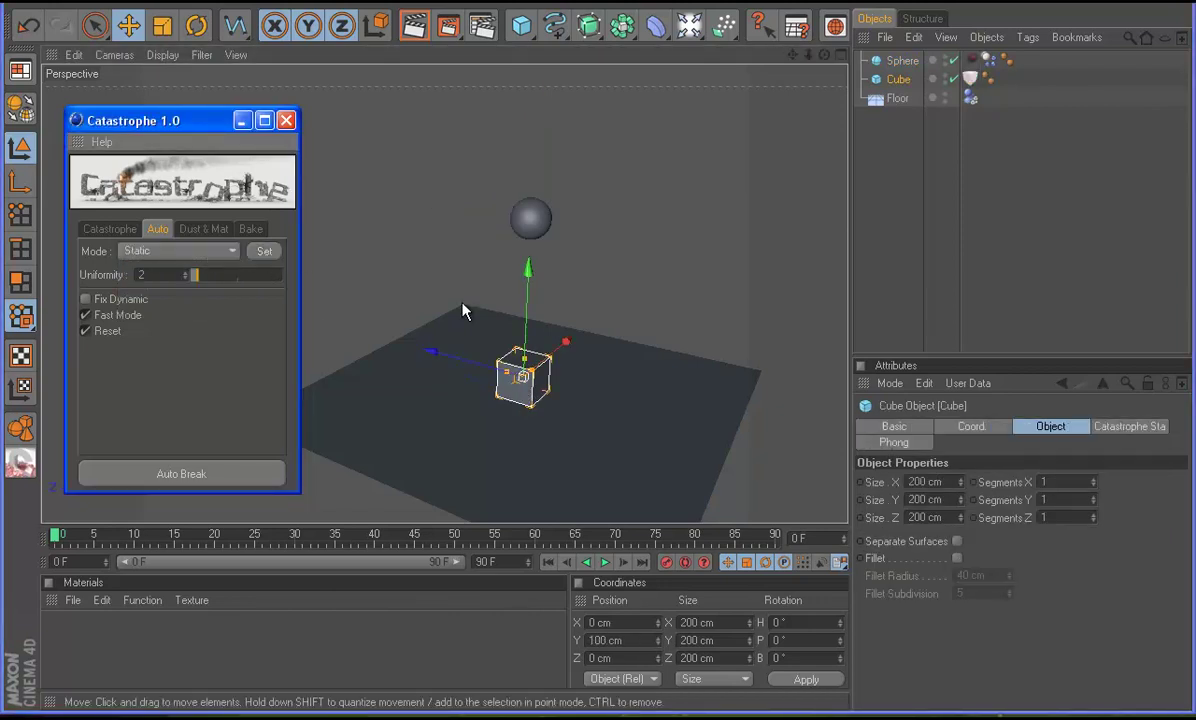
{"action": "left_click", "coordinate": [900, 60], "text": "ctrl"}
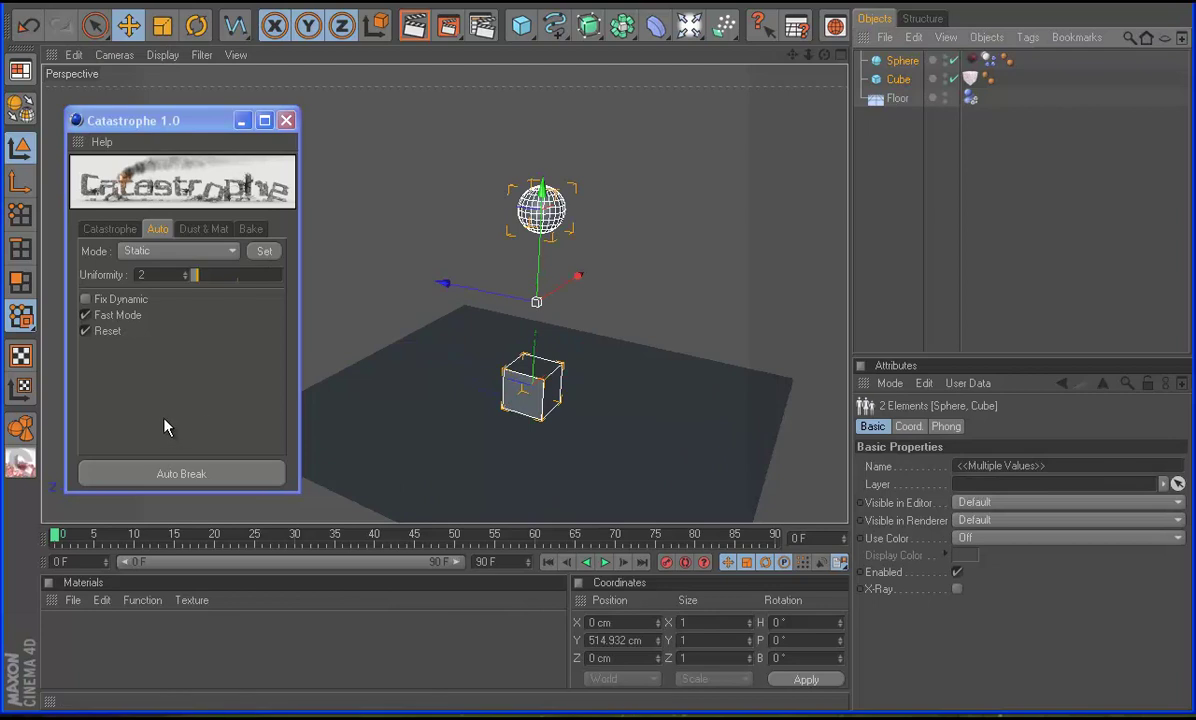
{"action": "left_click", "coordinate": [180, 474]}
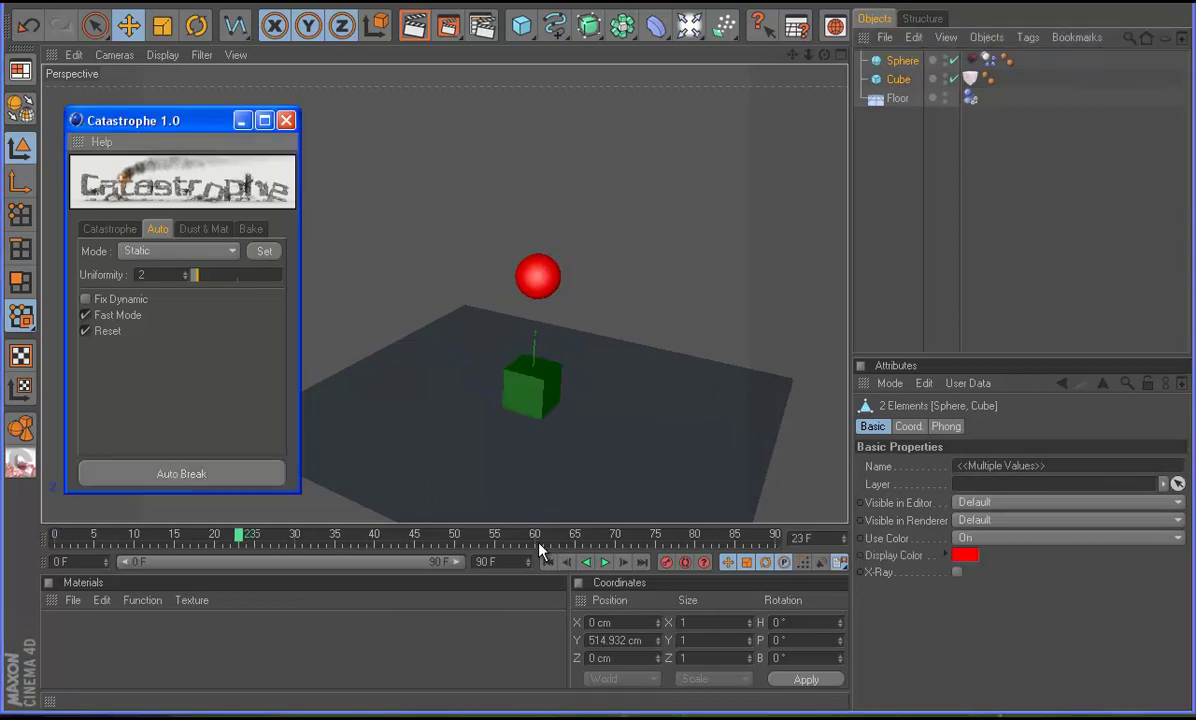
Play the animation to test the break, then rewind to frame 0
{"action": "left_click", "coordinate": [606, 562]}
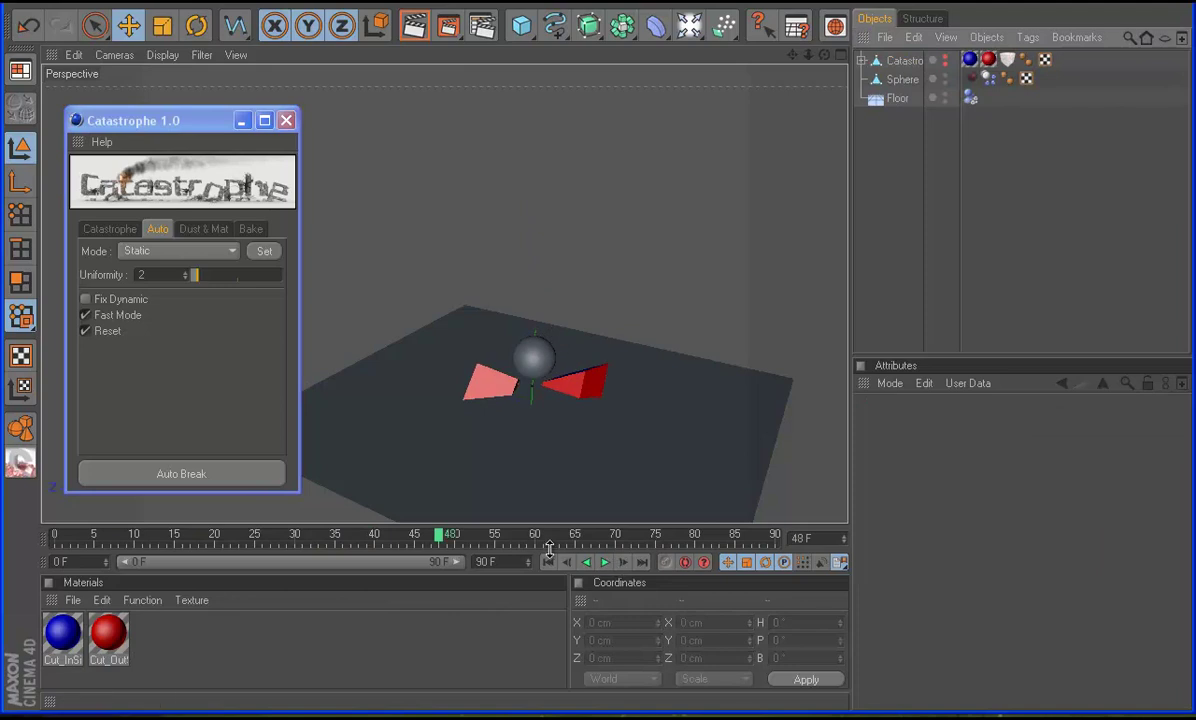
{"action": "left_click", "coordinate": [606, 562]}
{"action": "key", "text": "shift+f"}
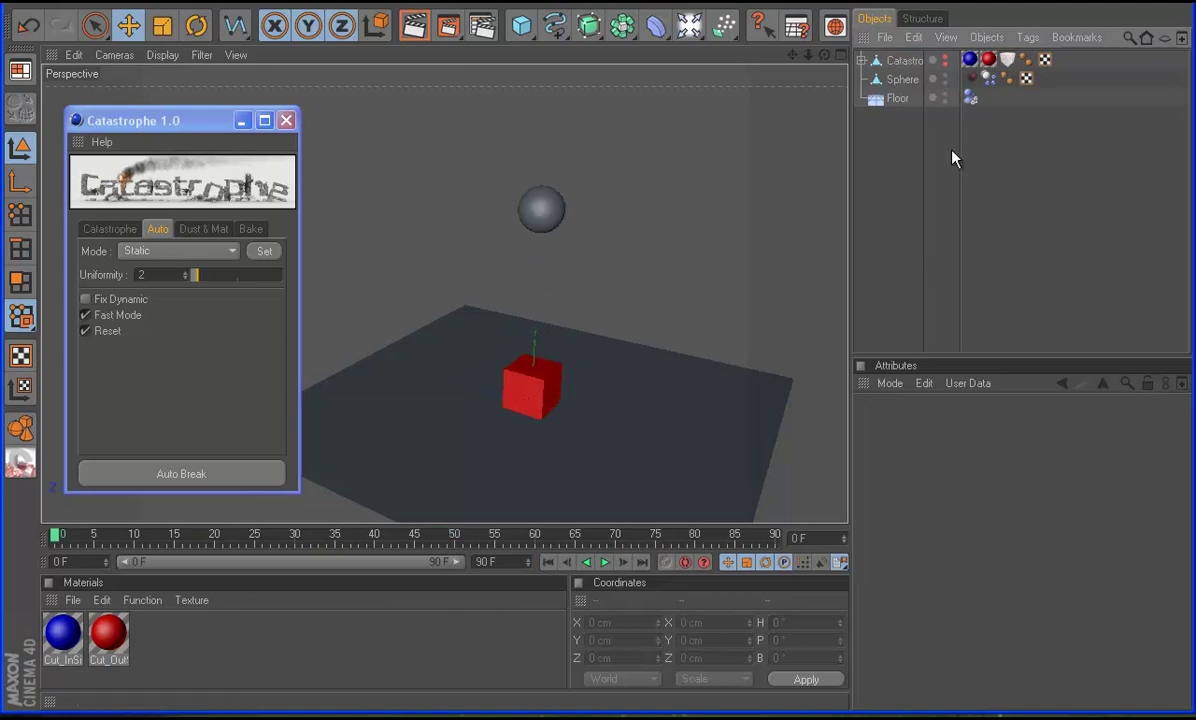
Set the Catastrophe cube to 50 pieces and re-run Auto Break with the sphere
{"action": "left_click", "coordinate": [885, 60]}
{"action": "left_click", "coordinate": [110, 229]}
{"action": "double_click", "coordinate": [130, 298]}
{"action": "type", "text": "50"}
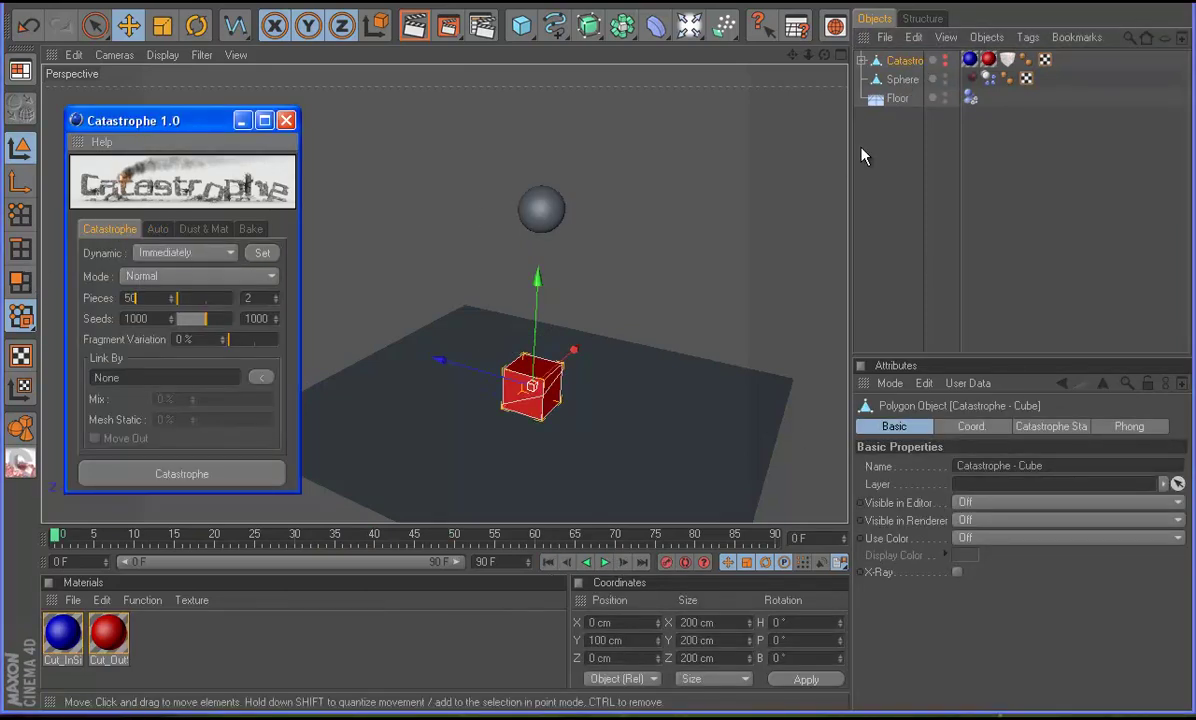
{"action": "left_click", "coordinate": [158, 229]}
{"action": "left_click", "coordinate": [902, 79], "text": "shift"}
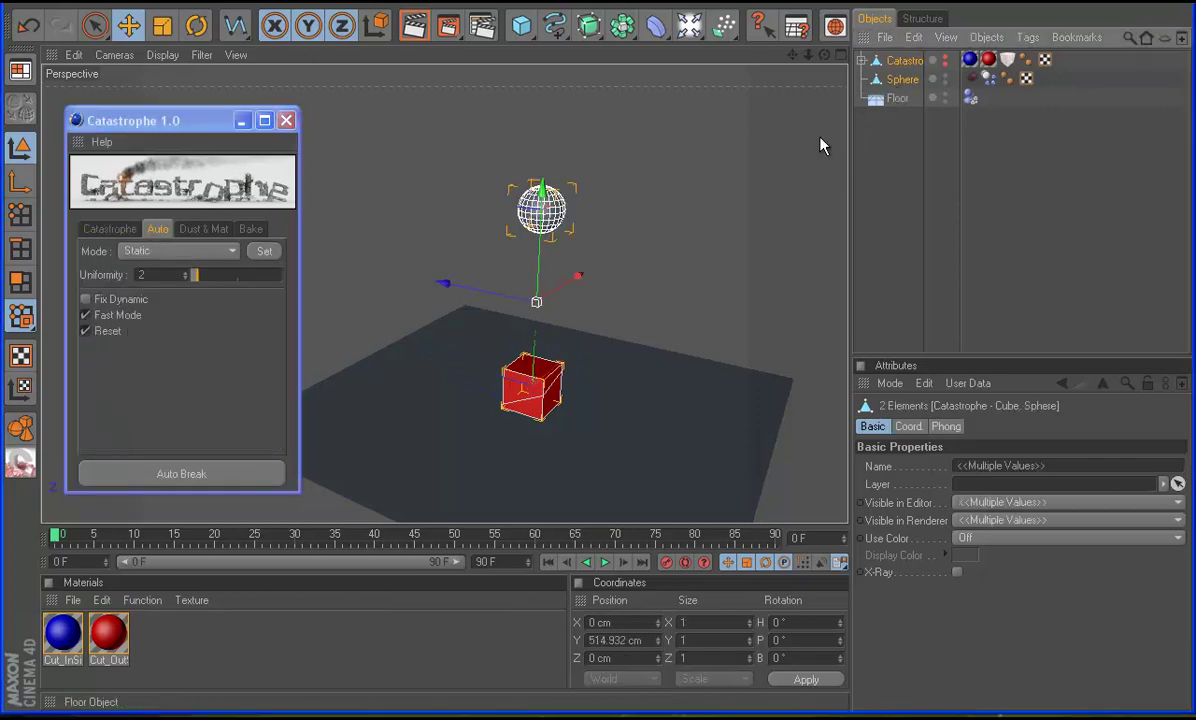
{"action": "left_click", "coordinate": [185, 472]}
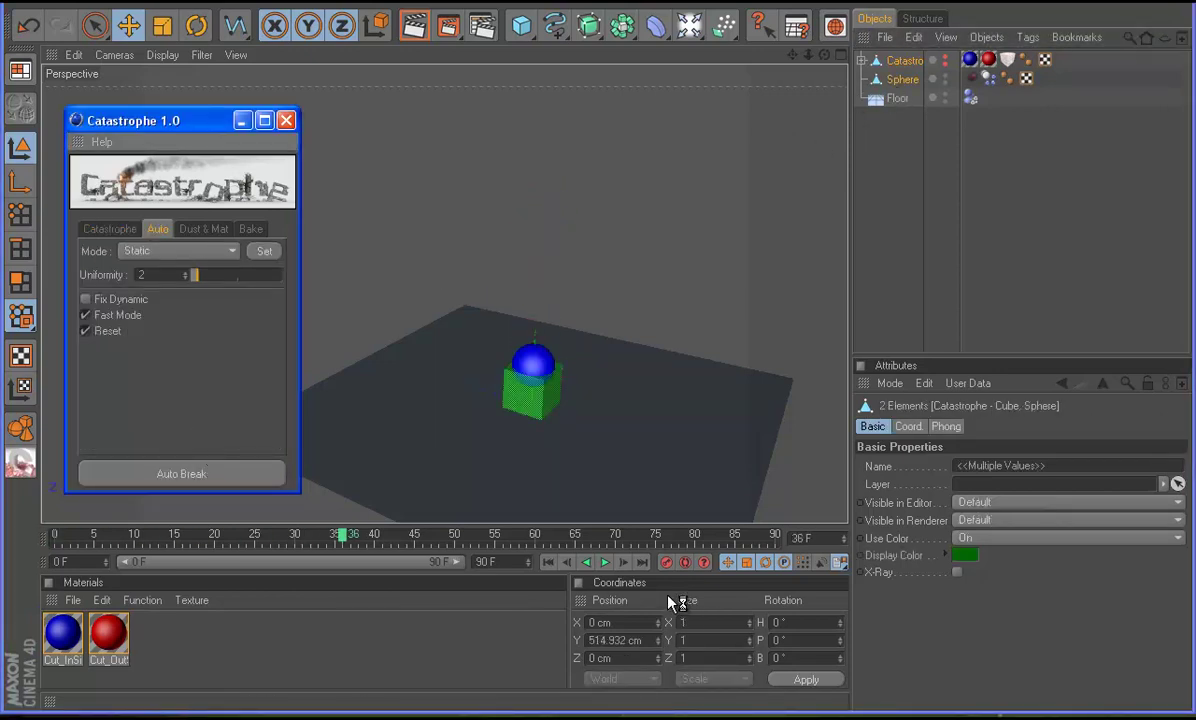
Play the 50-piece shatter, stop at frame 60, and jump back to the first frame
{"action": "left_click", "coordinate": [605, 563]}
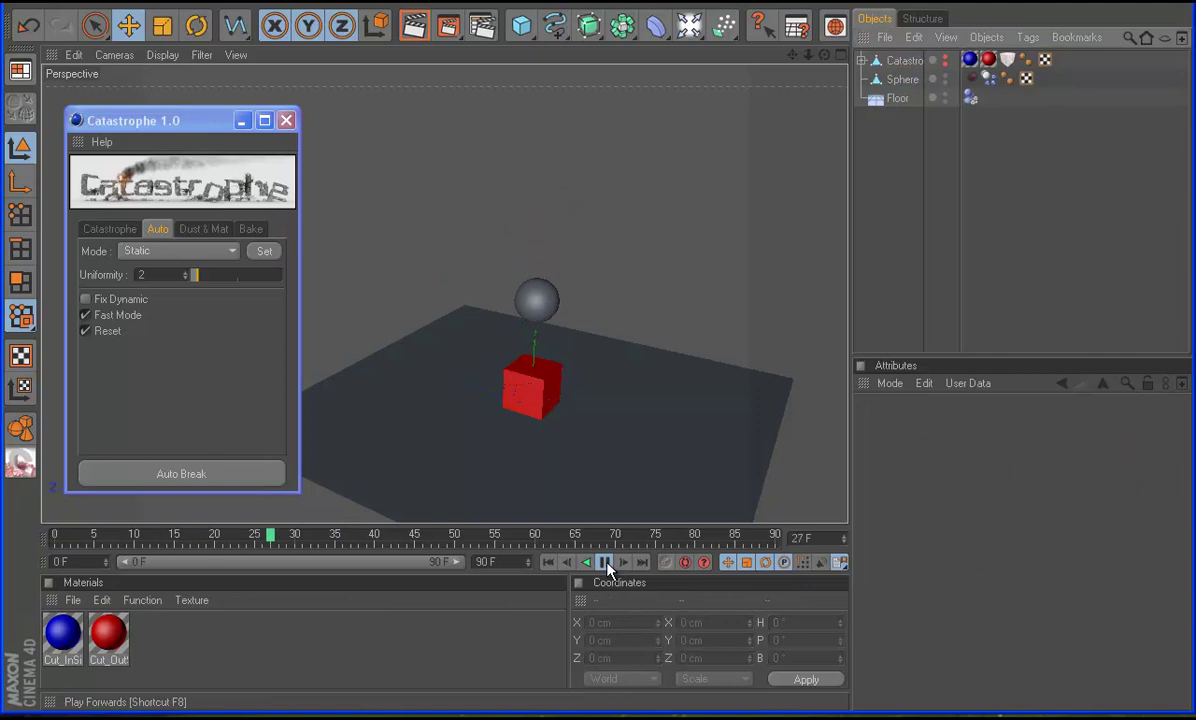
{"action": "left_click", "coordinate": [605, 563]}
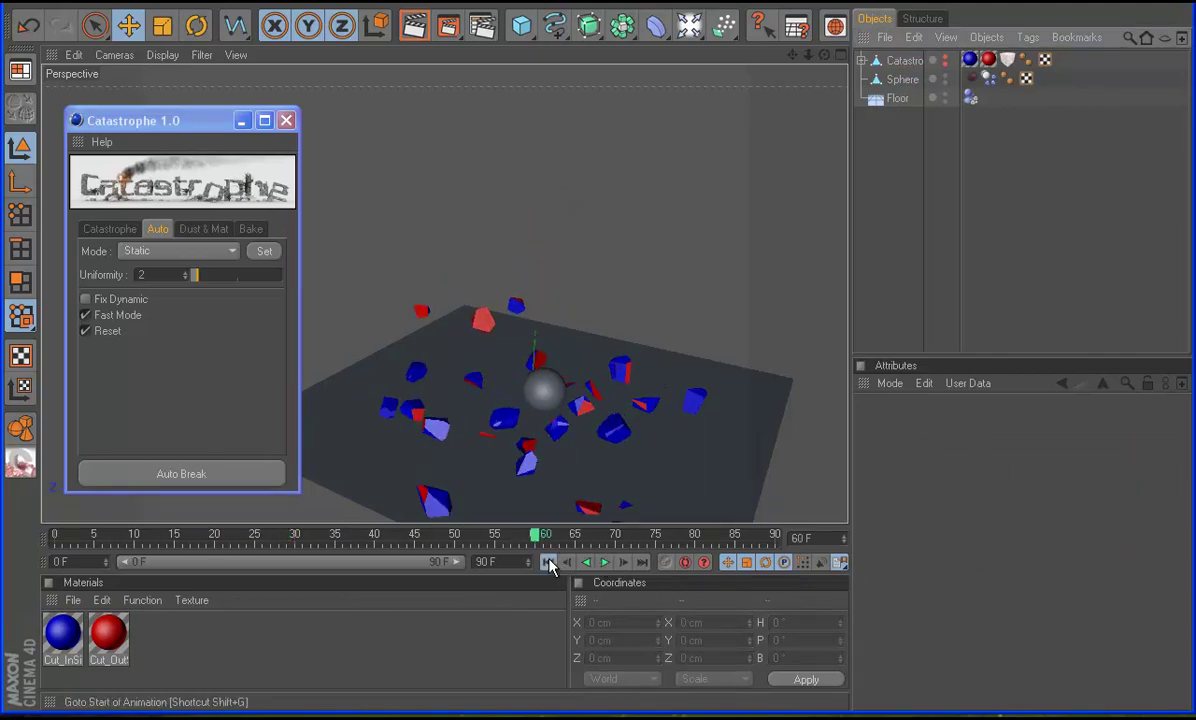
{"action": "left_click", "coordinate": [549, 563]}
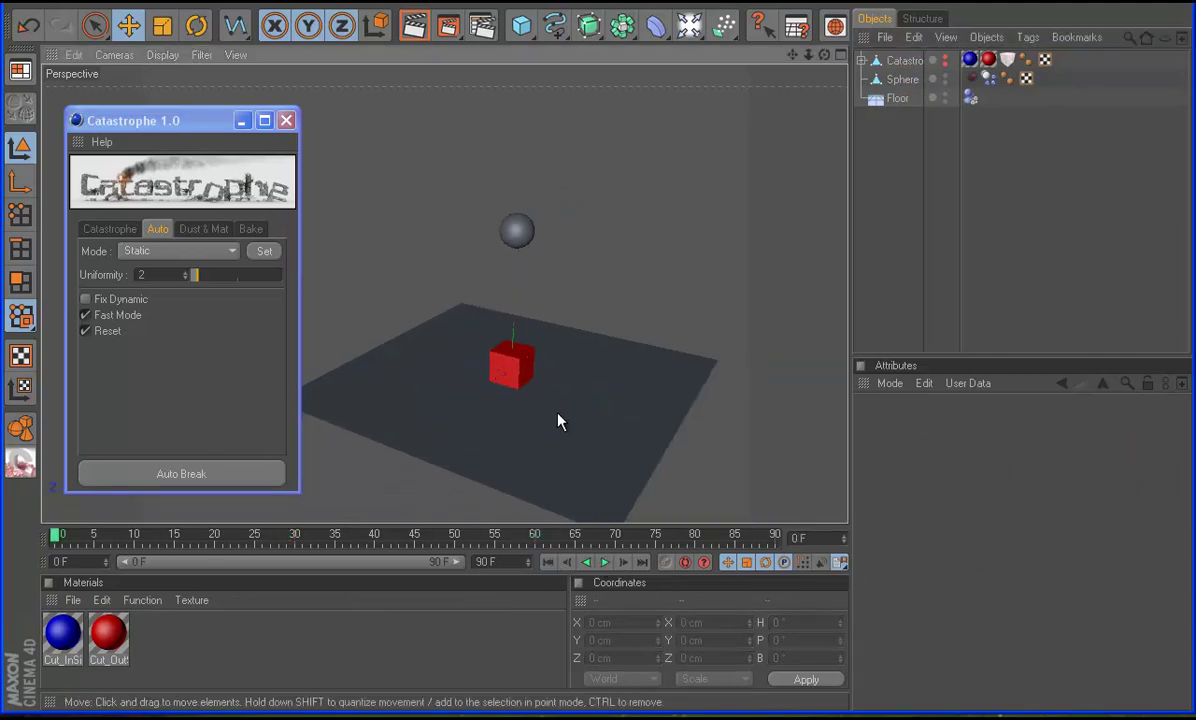
Add a second cube above the red one, tag it Static, and Auto Break it with the sphere
{"action": "left_click", "coordinate": [521, 24]}
{"action": "mouse_move", "coordinate": [542, 332]}
{"action": "left_mouse_down"}
{"action": "mouse_move", "coordinate": [598, 375]}
{"action": "mouse_move", "coordinate": [527, 335]}
{"action": "left_mouse_up"}
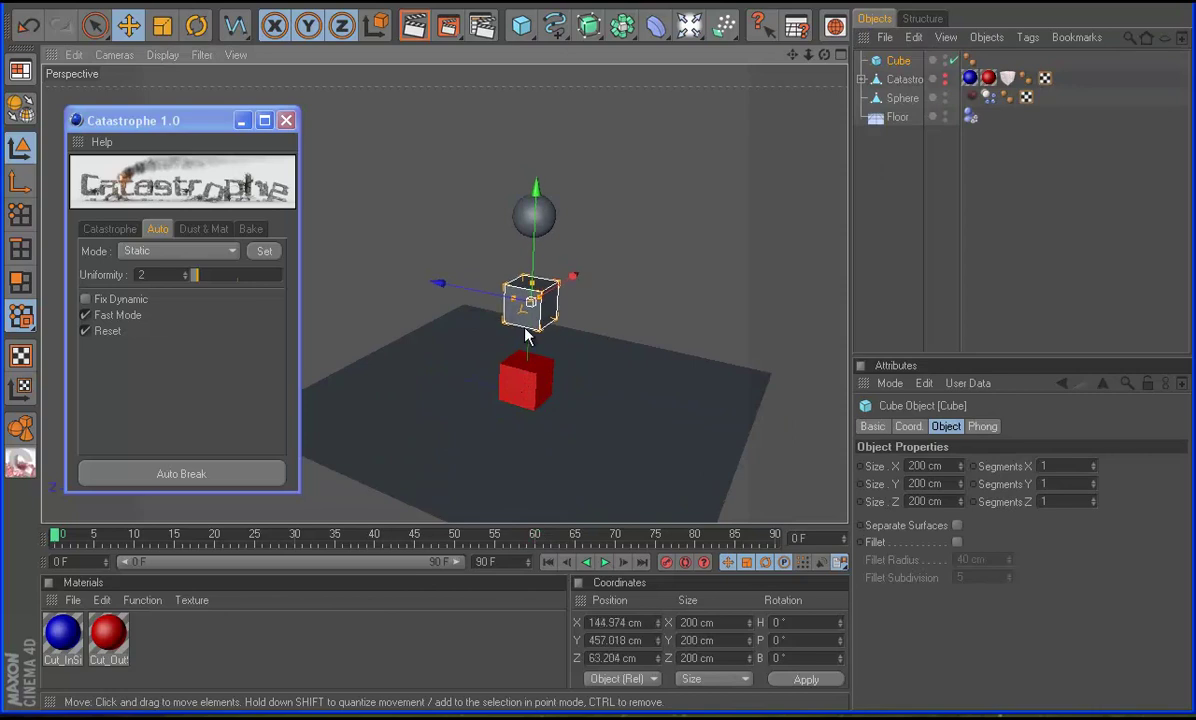
{"action": "left_click", "coordinate": [175, 251]}
{"action": "left_click", "coordinate": [176, 276]}
{"action": "left_click", "coordinate": [274, 253]}
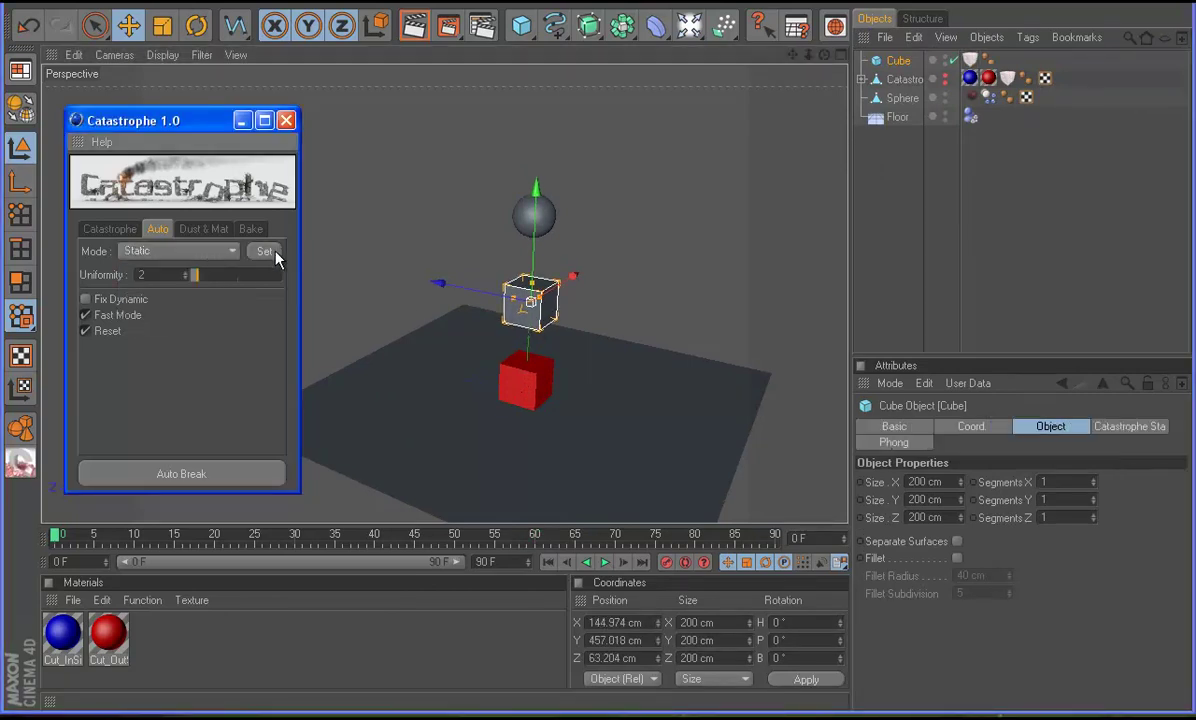
{"action": "left_click", "coordinate": [897, 97], "text": "ctrl"}
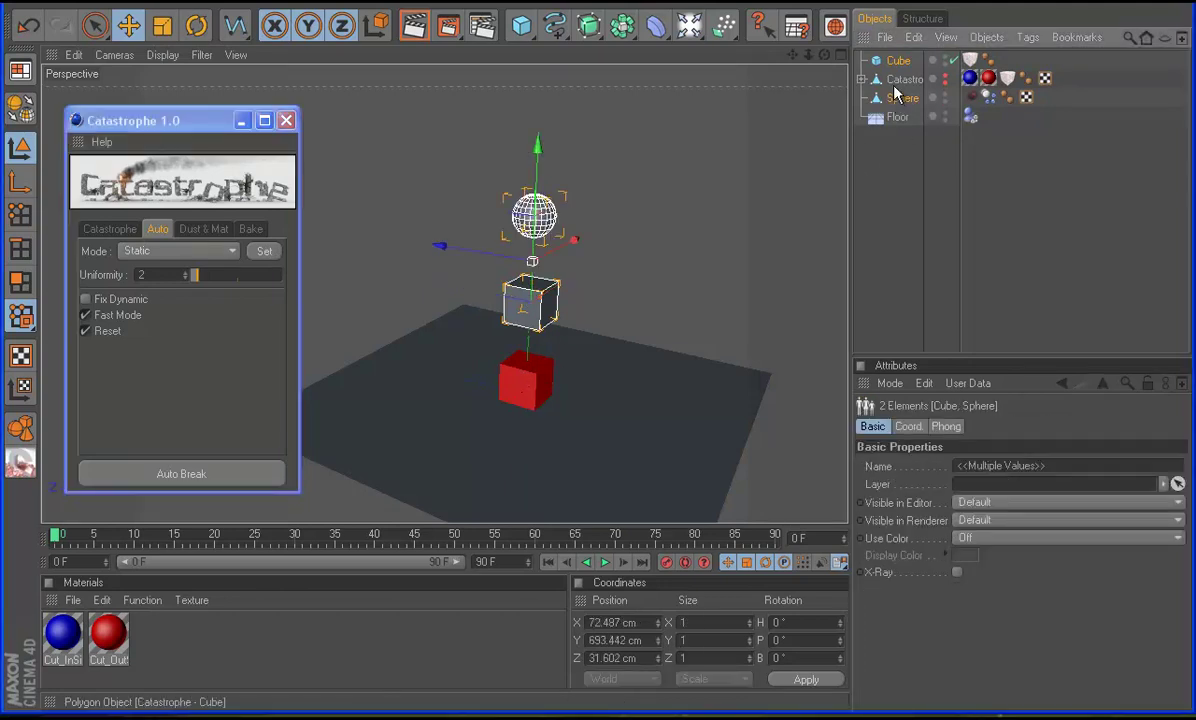
{"action": "left_click", "coordinate": [137, 476]}
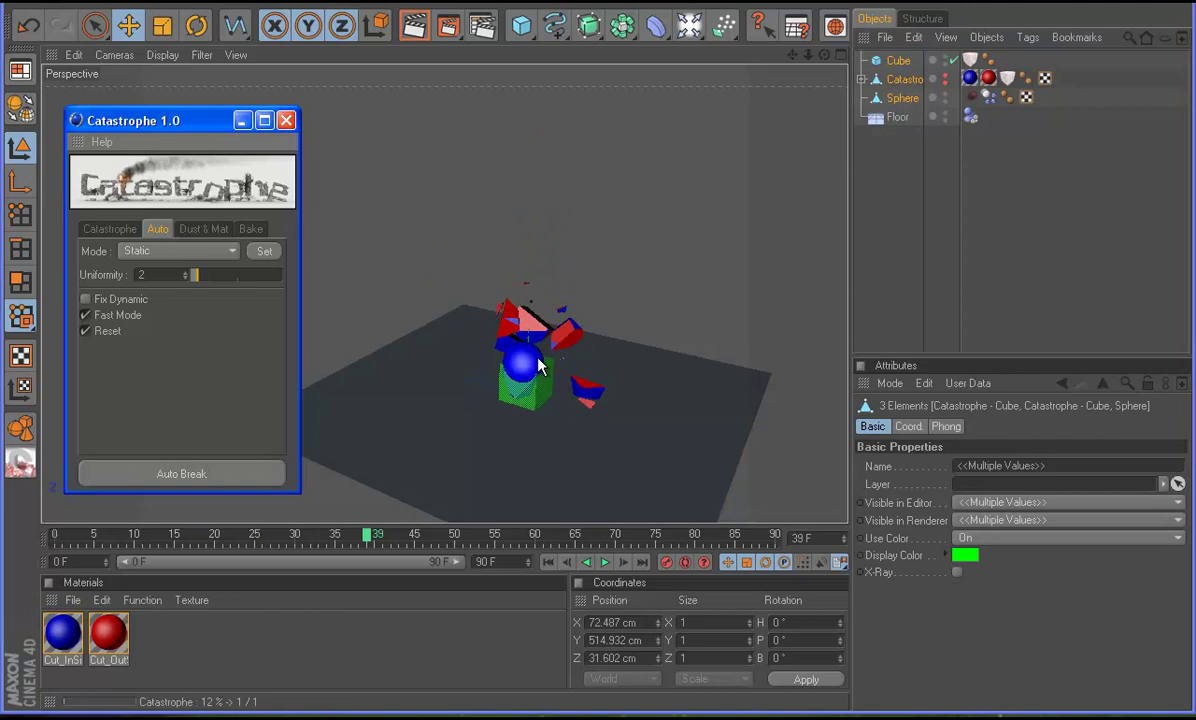
Play the tower shattering, stop at frame 68, and return to frame 0
{"action": "left_click", "coordinate": [604, 563]}
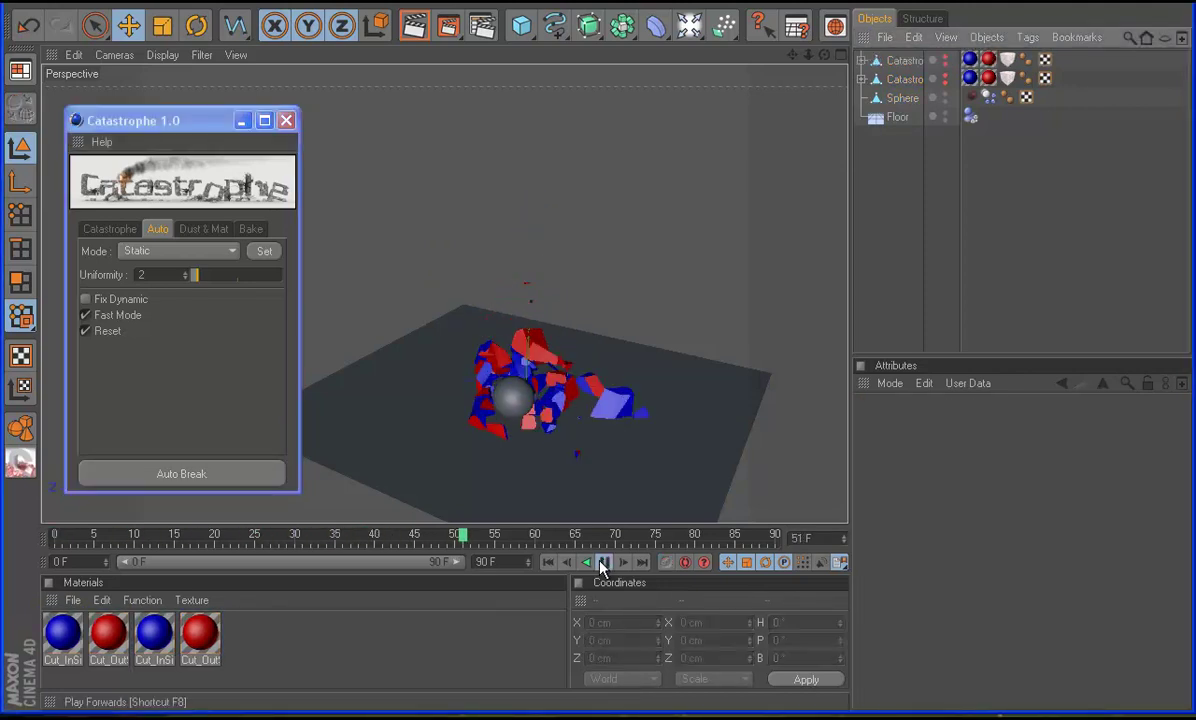
{"action": "left_click", "coordinate": [604, 563]}
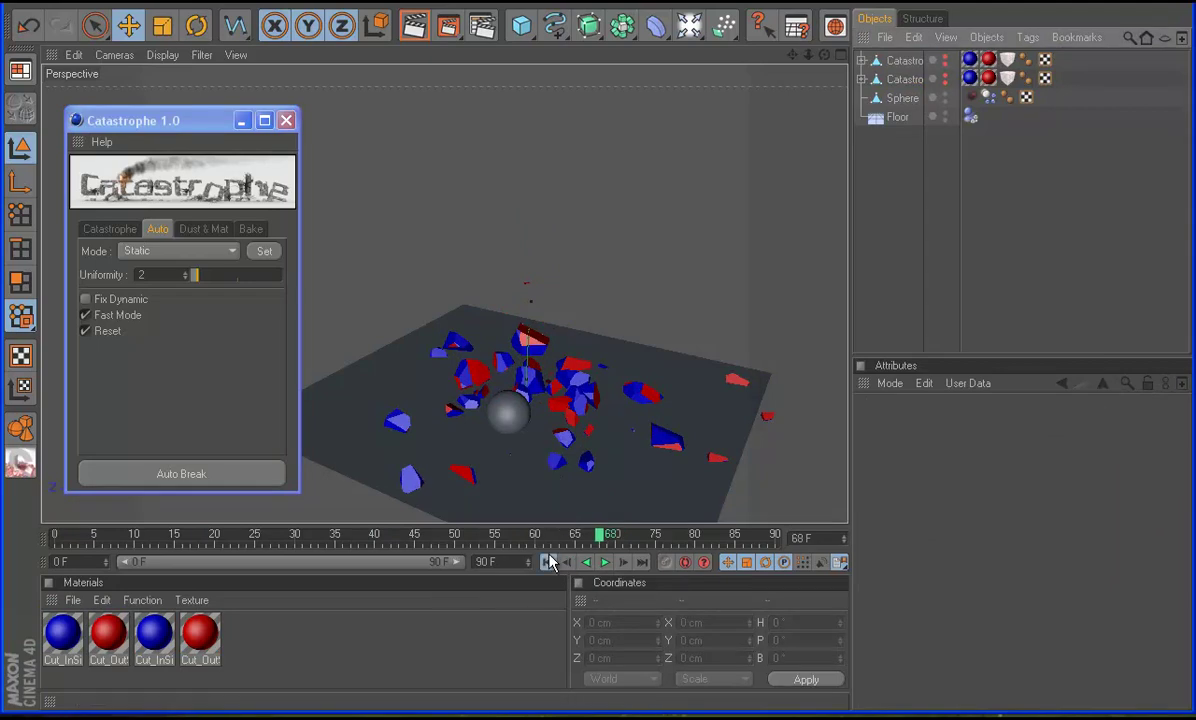
{"action": "left_click", "coordinate": [548, 562]}
Delete both broken Catastrophe objects from the scene
{"action": "left_click", "coordinate": [527, 222]}
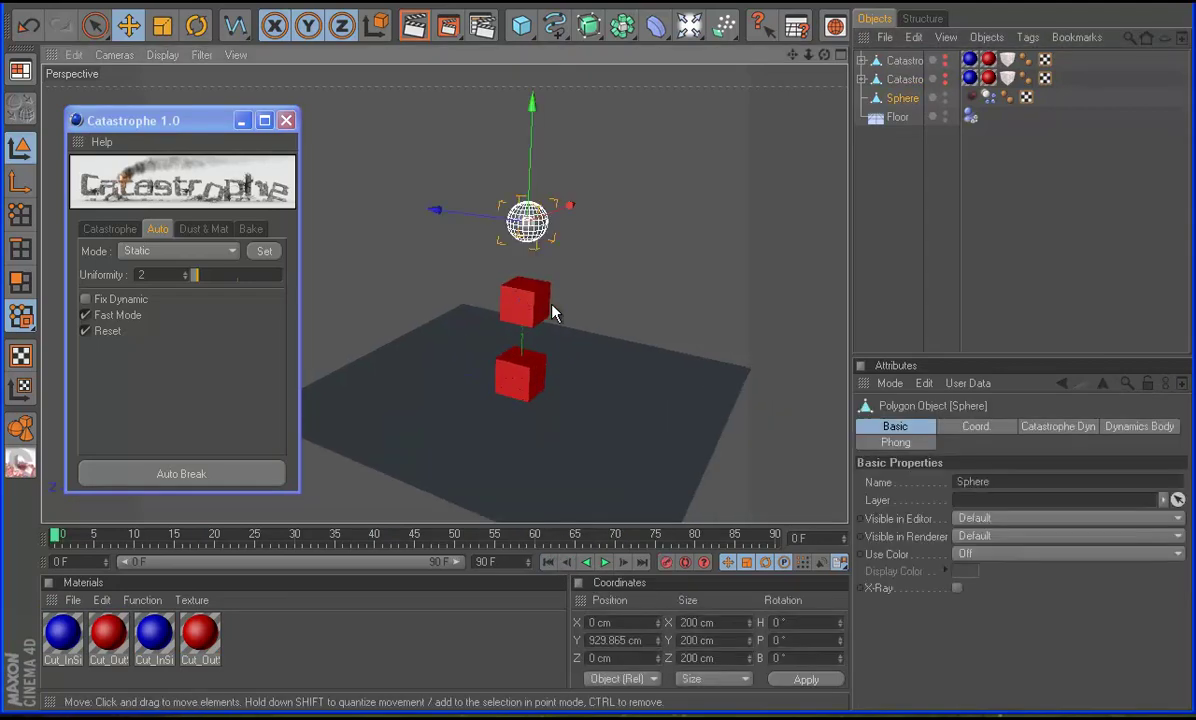
{"action": "left_click", "coordinate": [904, 79]}
{"action": "key", "text": "Delete"}
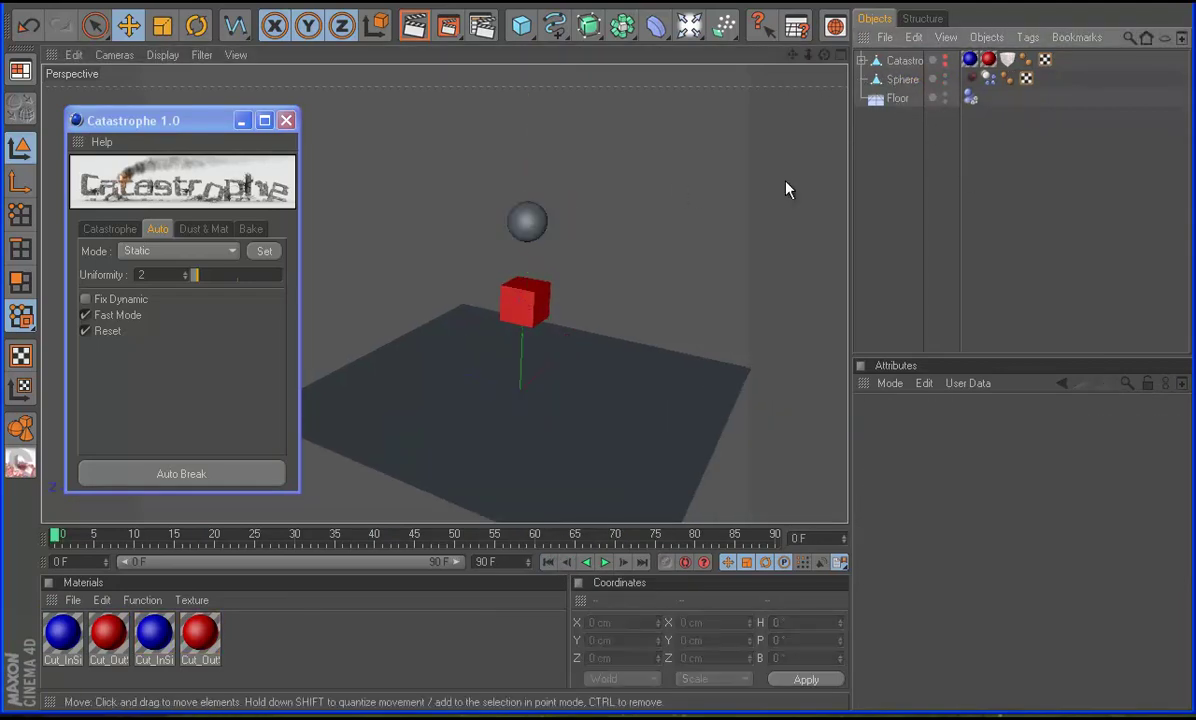
{"action": "key", "text": "ctrl+z"}
{"action": "left_click", "coordinate": [895, 79]}
{"action": "key", "text": "Delete"}
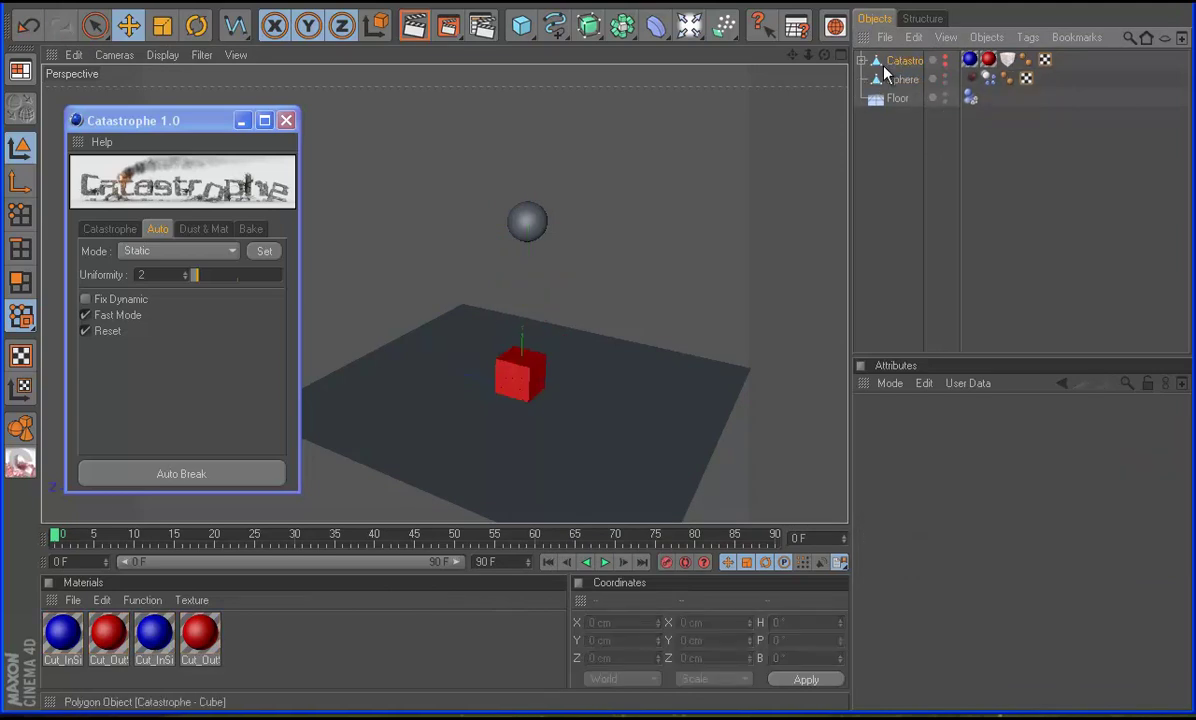
{"action": "key", "text": "Delete"}
Add a new Cube at Y 100 cm and Ctrl-drag a copy with the sphere along Z
{"action": "left_click", "coordinate": [521, 25]}
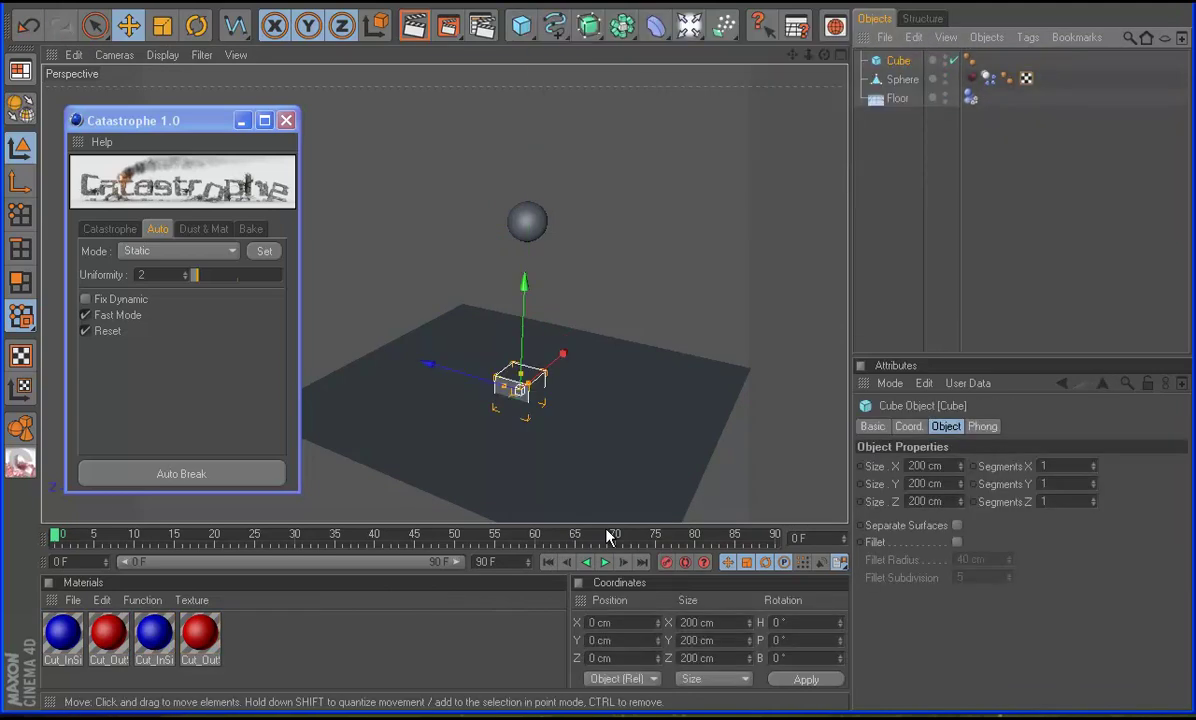
{"action": "double_click", "coordinate": [625, 640]}
{"action": "type", "text": "100"}
{"action": "key", "text": "Return"}
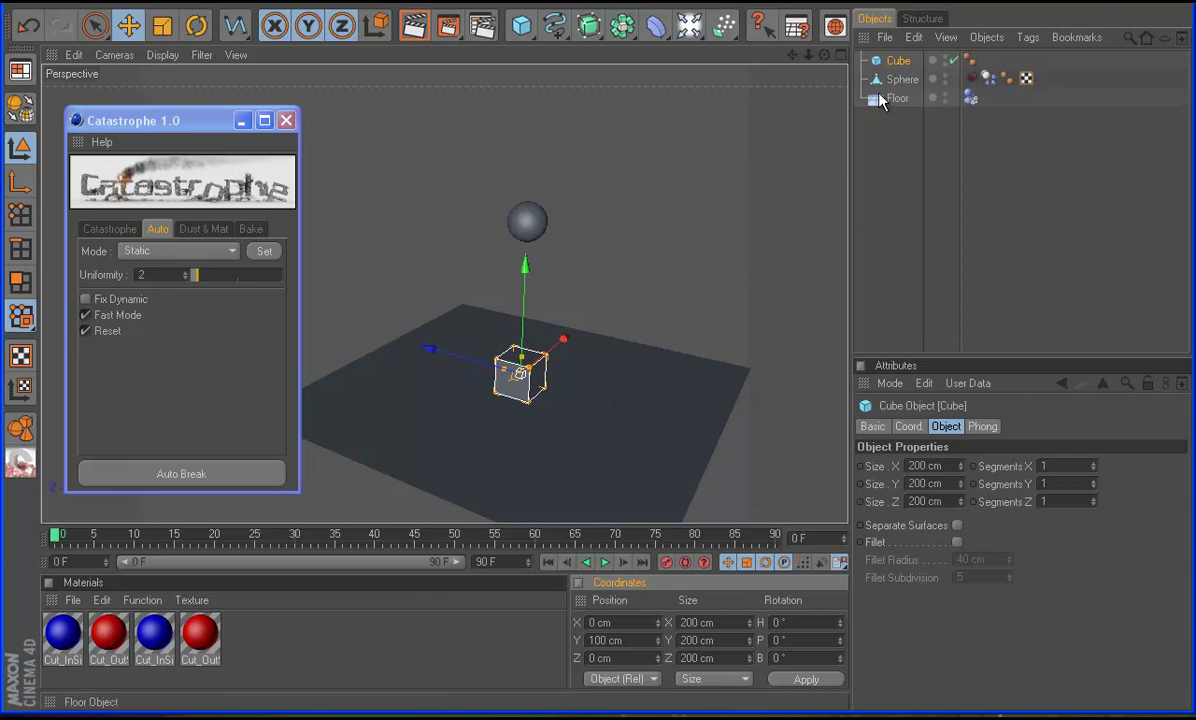
{"action": "left_click", "coordinate": [902, 79], "text": "ctrl"}
{"action": "left_click_drag", "start_coordinate": [481, 286], "coordinate": [566, 304], "text": "ctrl"}
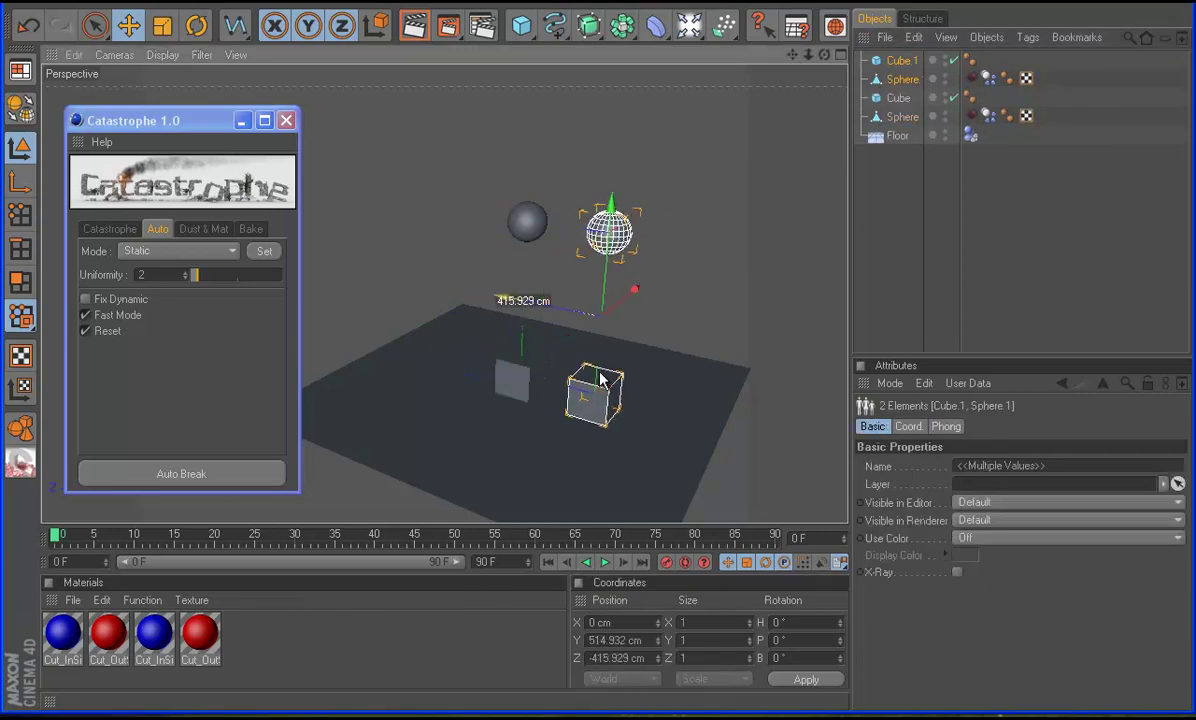
Reorder the cubes in the Object Manager and give both Catastrophe tags
{"action": "left_click", "coordinate": [822, 97]}
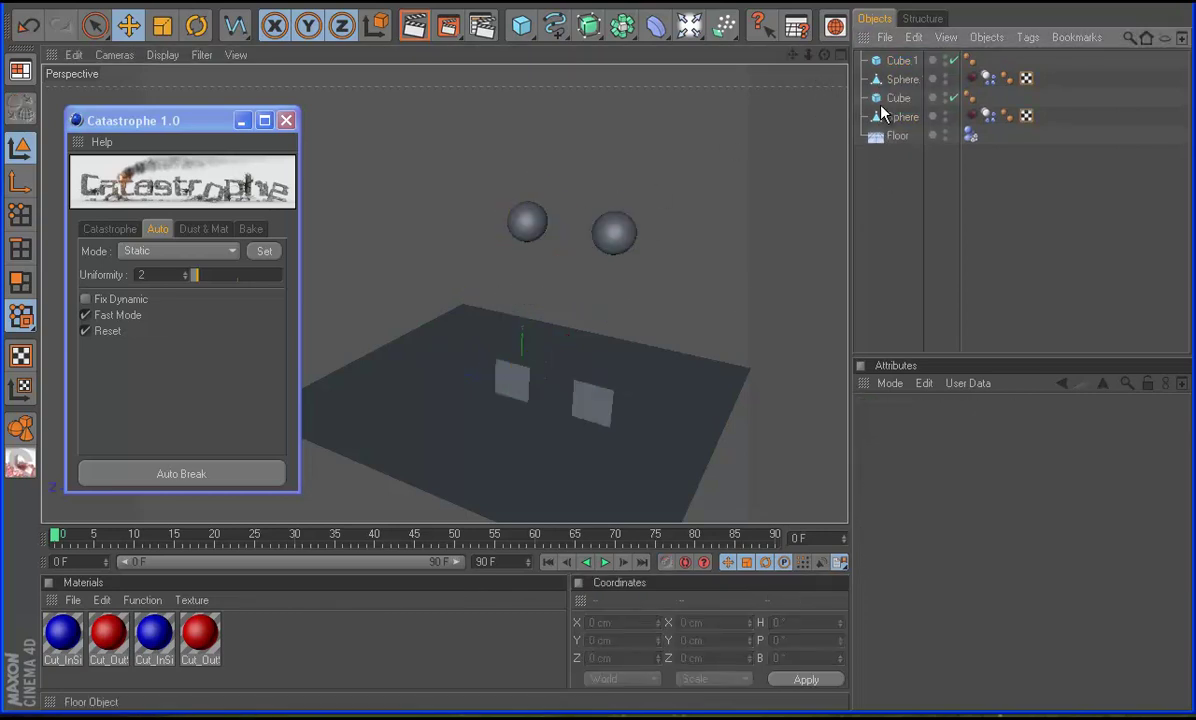
{"action": "left_click_drag", "start_coordinate": [898, 98], "coordinate": [898, 80]}
{"action": "left_click", "coordinate": [897, 62], "text": "ctrl"}
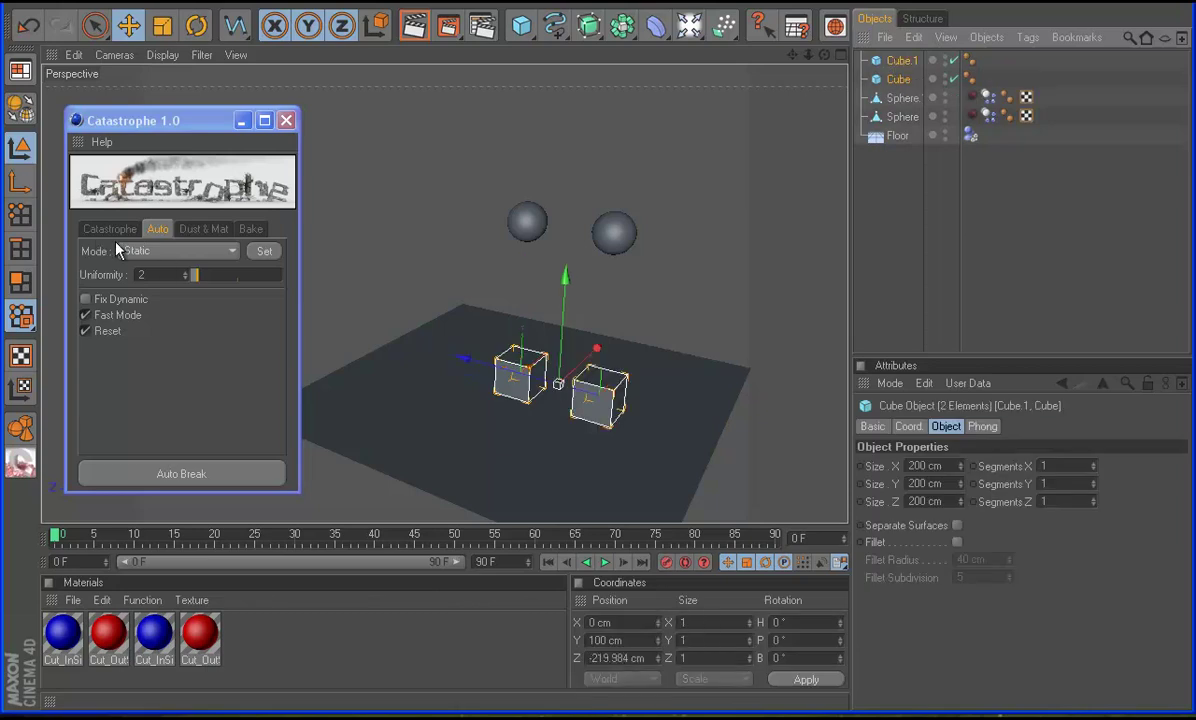
{"action": "left_click", "coordinate": [264, 251]}
Set both spheres' Catastrophe tags to Dynamic, then select all four cubes and spheres
{"action": "left_click", "coordinate": [900, 98]}
{"action": "left_click", "coordinate": [890, 117], "text": "ctrl"}
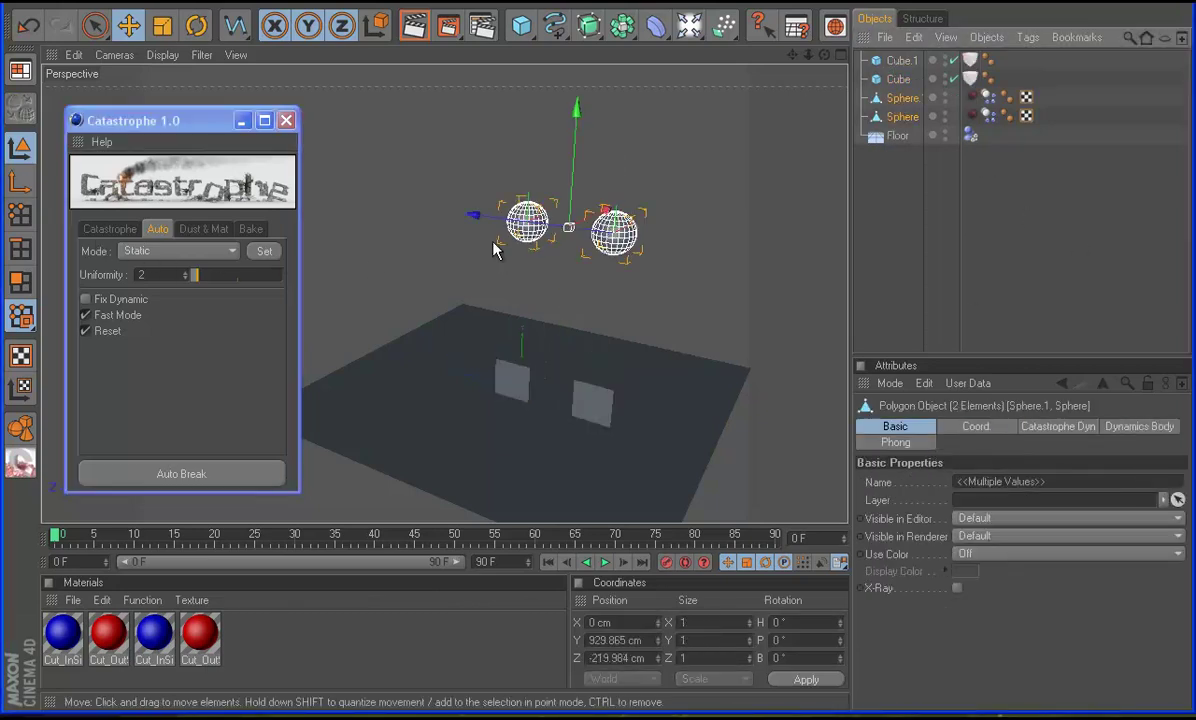
{"action": "left_click", "coordinate": [152, 251]}
{"action": "left_click", "coordinate": [157, 288]}
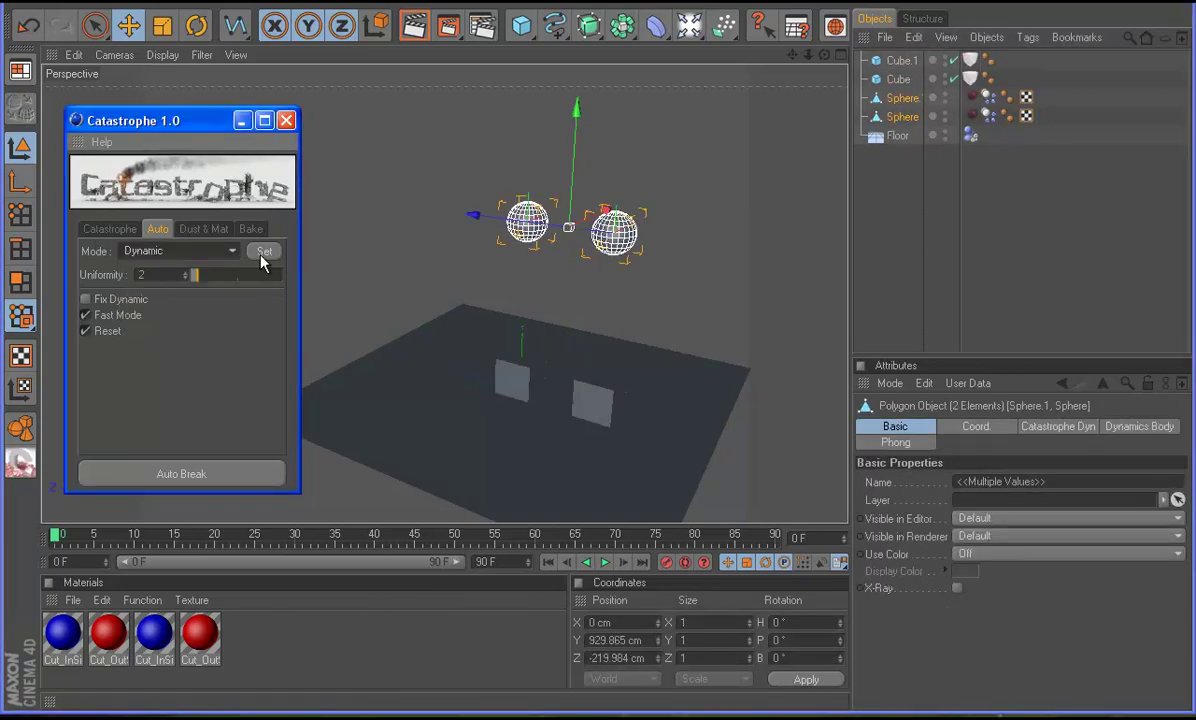
{"action": "left_click", "coordinate": [264, 251]}
{"action": "left_click", "coordinate": [900, 61]}
{"action": "left_click", "coordinate": [897, 121], "text": "shift"}
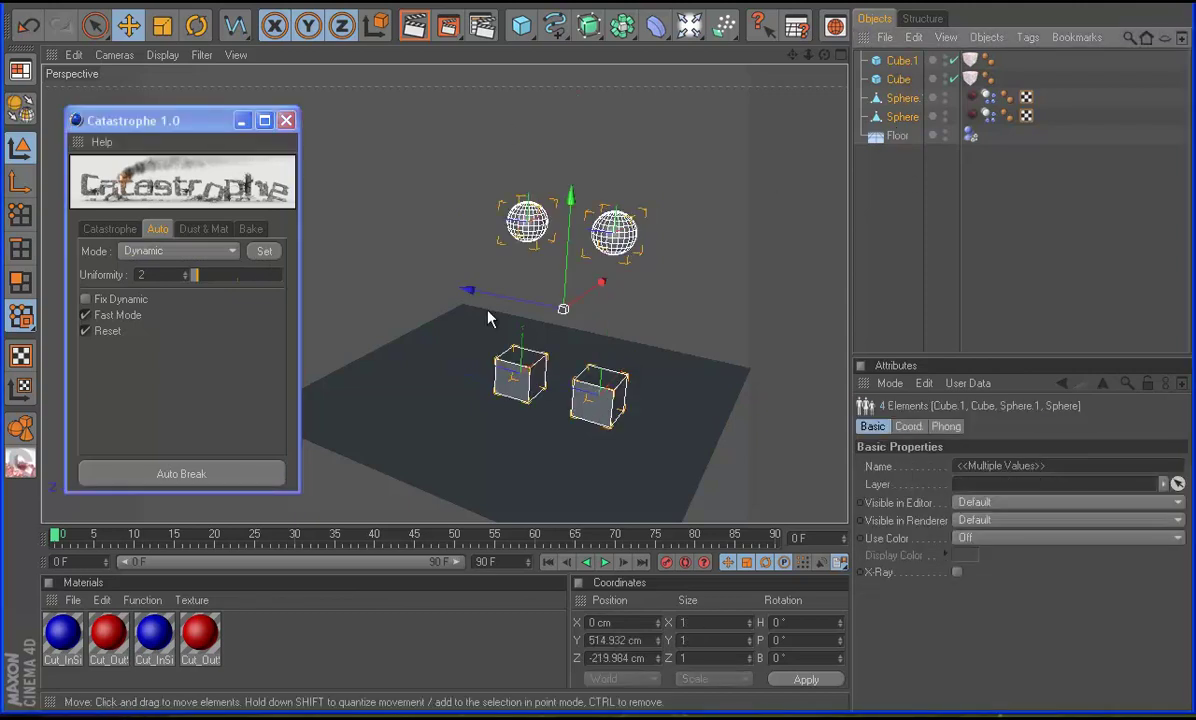
Auto Break both cubes, run the shatter simulation, then stop and return to frame 0
{"action": "left_click", "coordinate": [183, 474]}
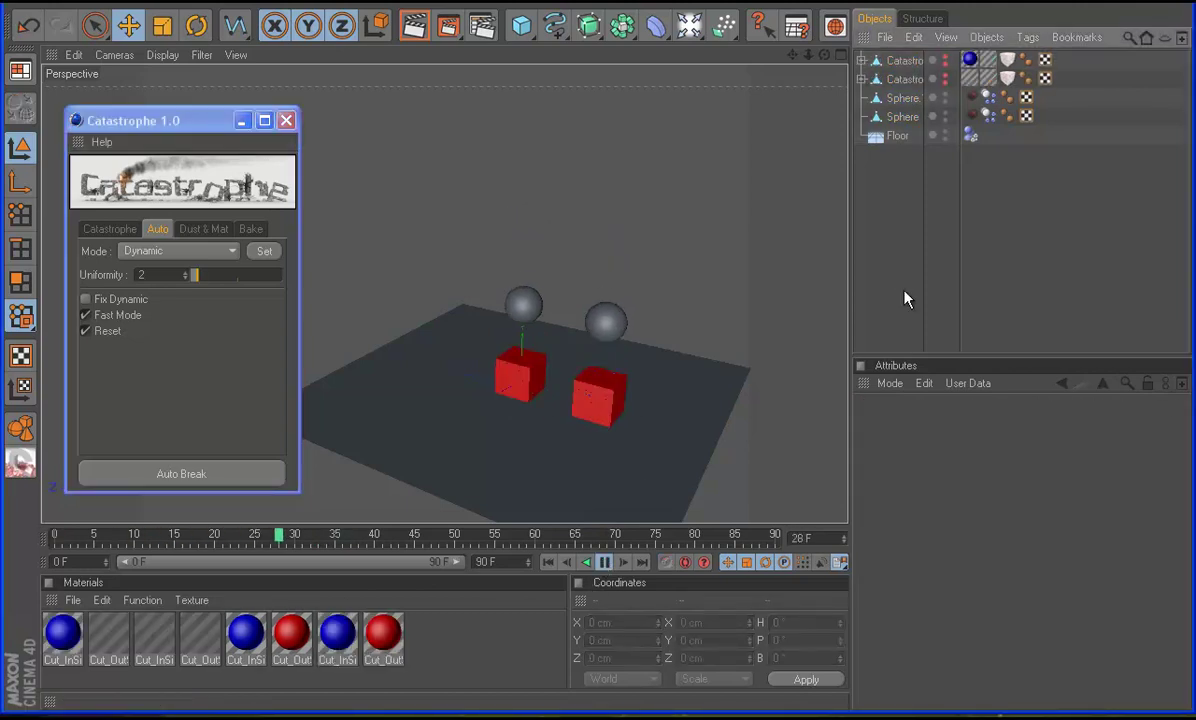
{"action": "left_click", "coordinate": [604, 562]}
{"action": "left_click", "coordinate": [548, 562]}
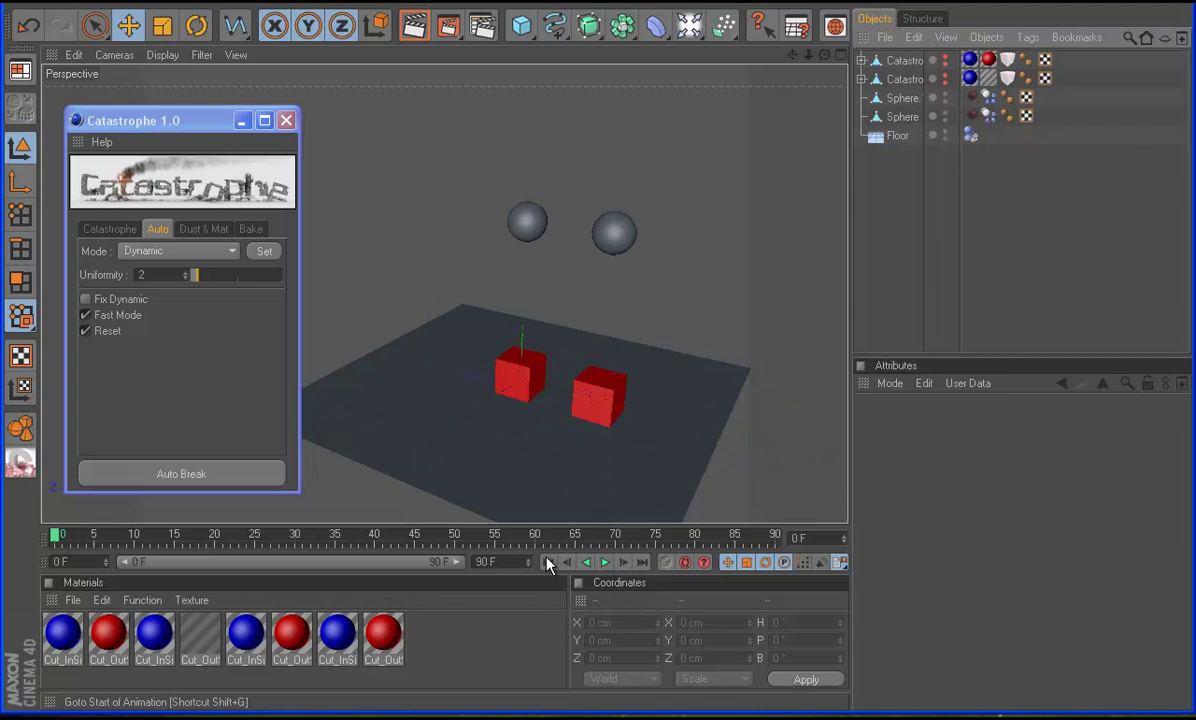
{"action": "left_click", "coordinate": [150, 251]}
Delete both broken Catastrophe objects and the left sphere
{"action": "left_click", "coordinate": [383, 333]}
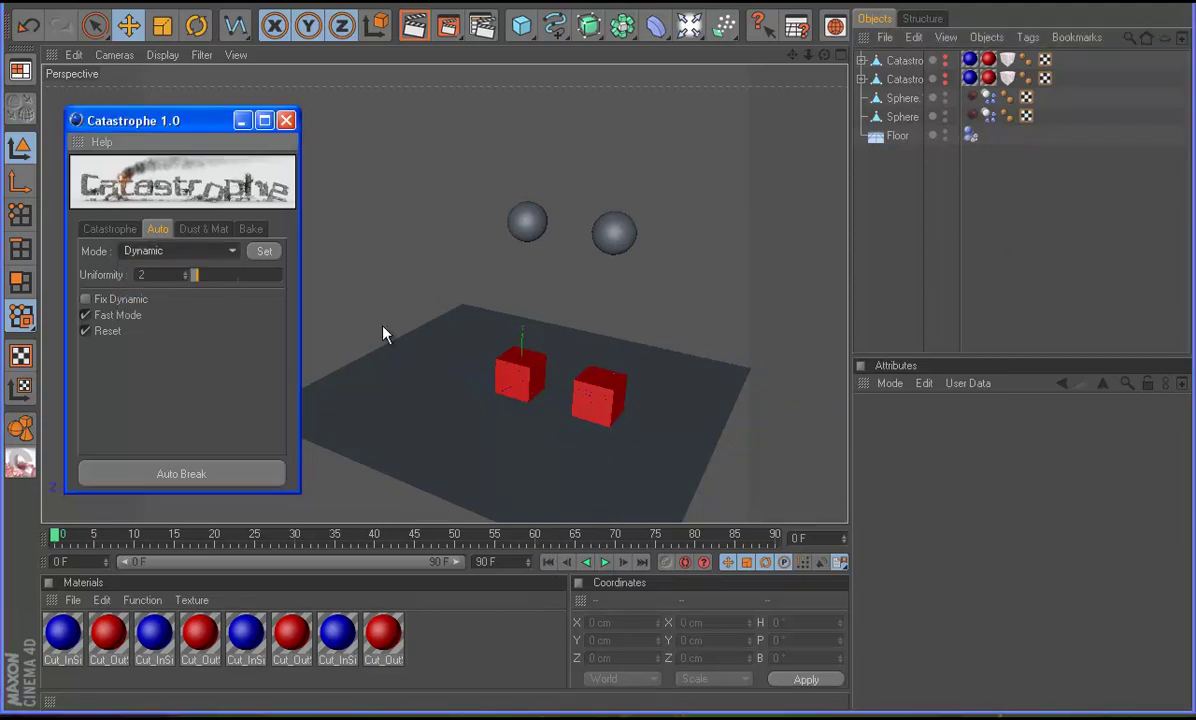
{"action": "left_click", "coordinate": [900, 79]}
{"action": "left_click", "coordinate": [900, 61], "text": "shift"}
{"action": "key", "text": "Delete"}
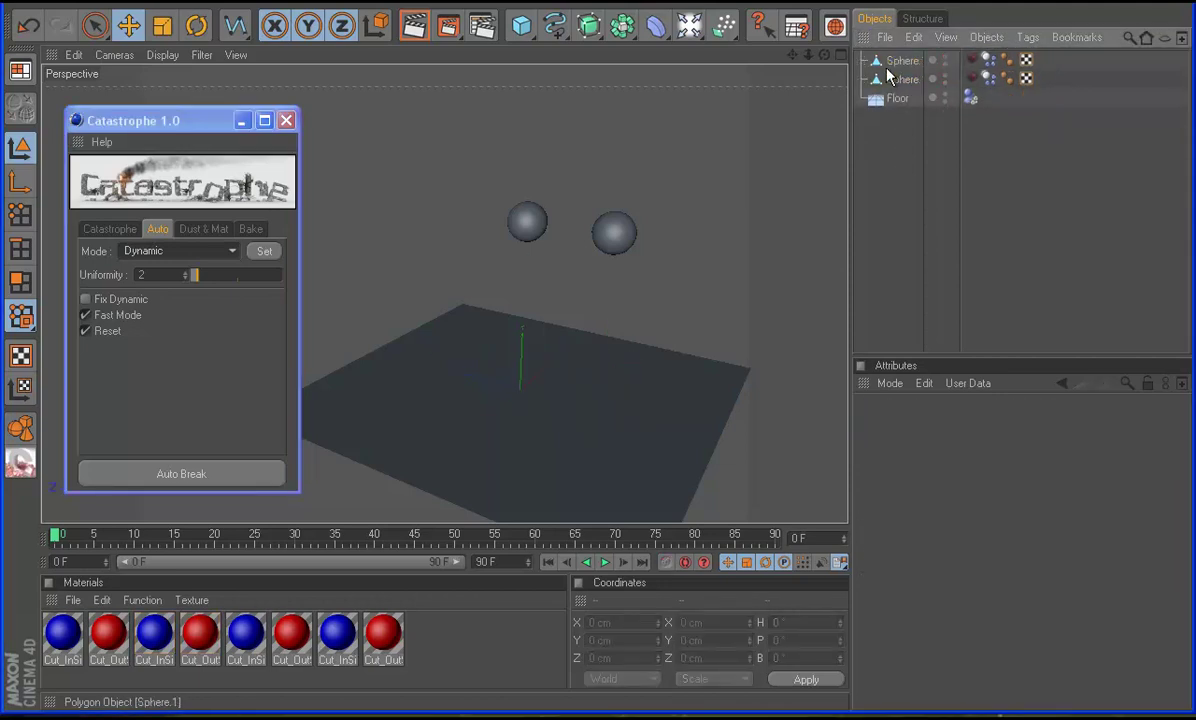
{"action": "left_click", "coordinate": [890, 79]}
{"action": "left_click", "coordinate": [895, 61]}
{"action": "key", "text": "Delete"}
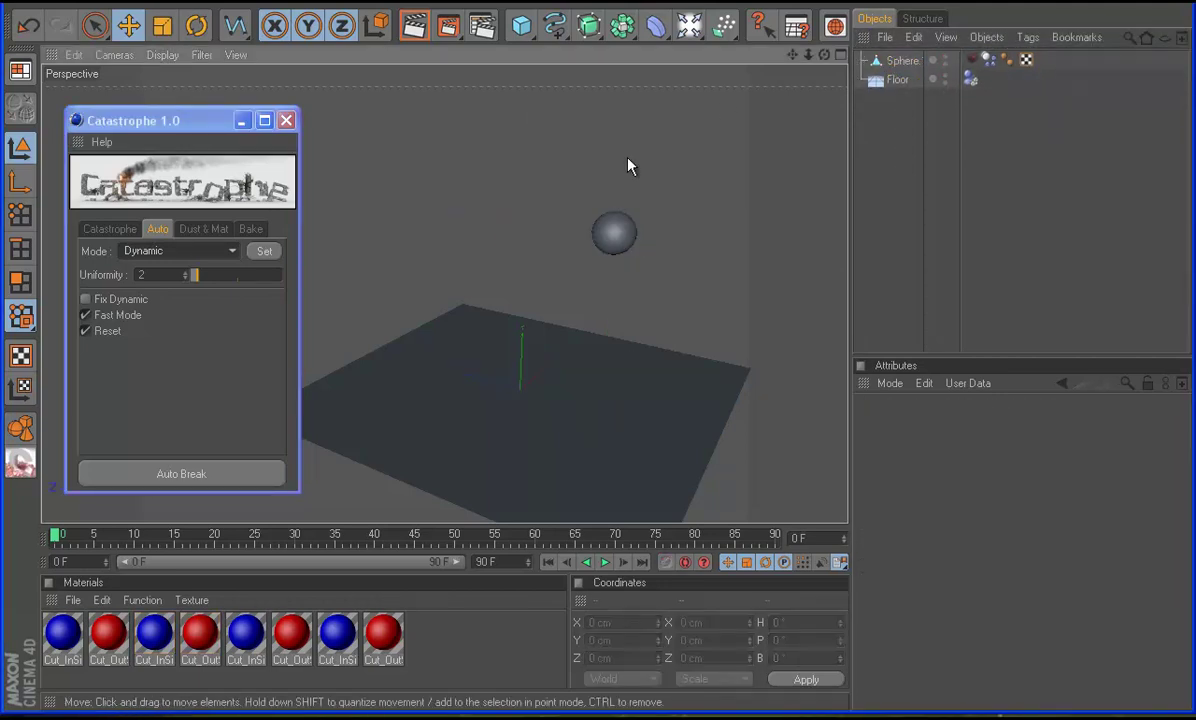
Add a new Cube at Y 100 cm beneath the remaining sphere
{"action": "left_click", "coordinate": [613, 233]}
{"action": "left_click", "coordinate": [521, 25]}
{"action": "left_click", "coordinate": [585, 43]}
{"action": "double_click", "coordinate": [615, 640]}
{"action": "type", "text": "100"}
{"action": "key", "text": "Return"}
Center the sphere above the cube using the four-view top viewport
{"action": "left_click", "coordinate": [579, 243]}
{"action": "middle_click", "coordinate": [579, 243]}
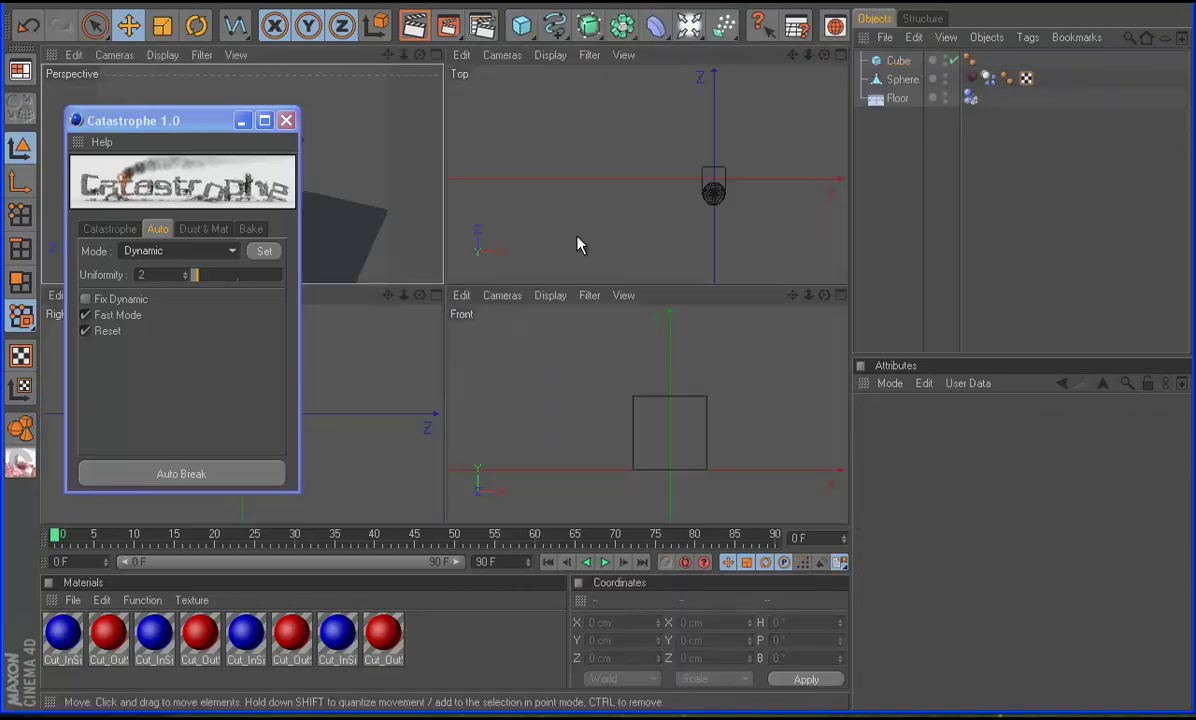
{"action": "left_click", "coordinate": [713, 192]}
{"action": "left_click_drag", "start_coordinate": [718, 166], "coordinate": [718, 153]}
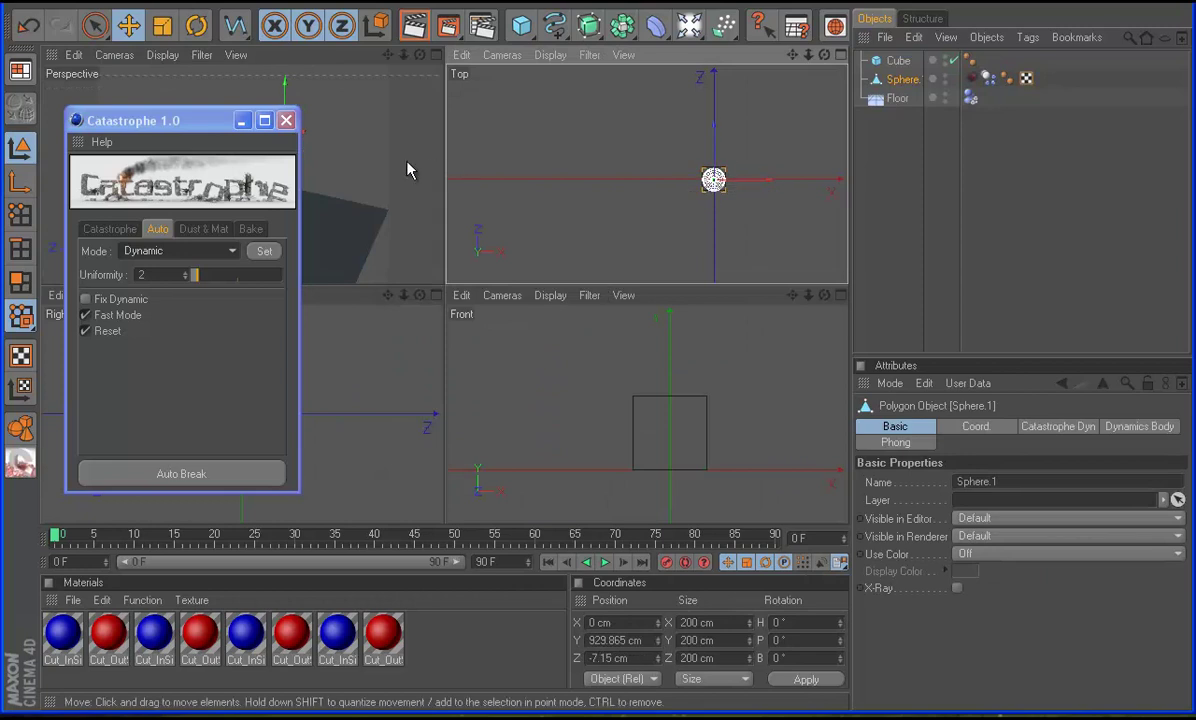
{"action": "middle_click", "coordinate": [415, 190]}
Ctrl-drag two copies of the cube-and-sphere pair to new spots on the floor
{"action": "left_click", "coordinate": [898, 60], "text": "ctrl"}
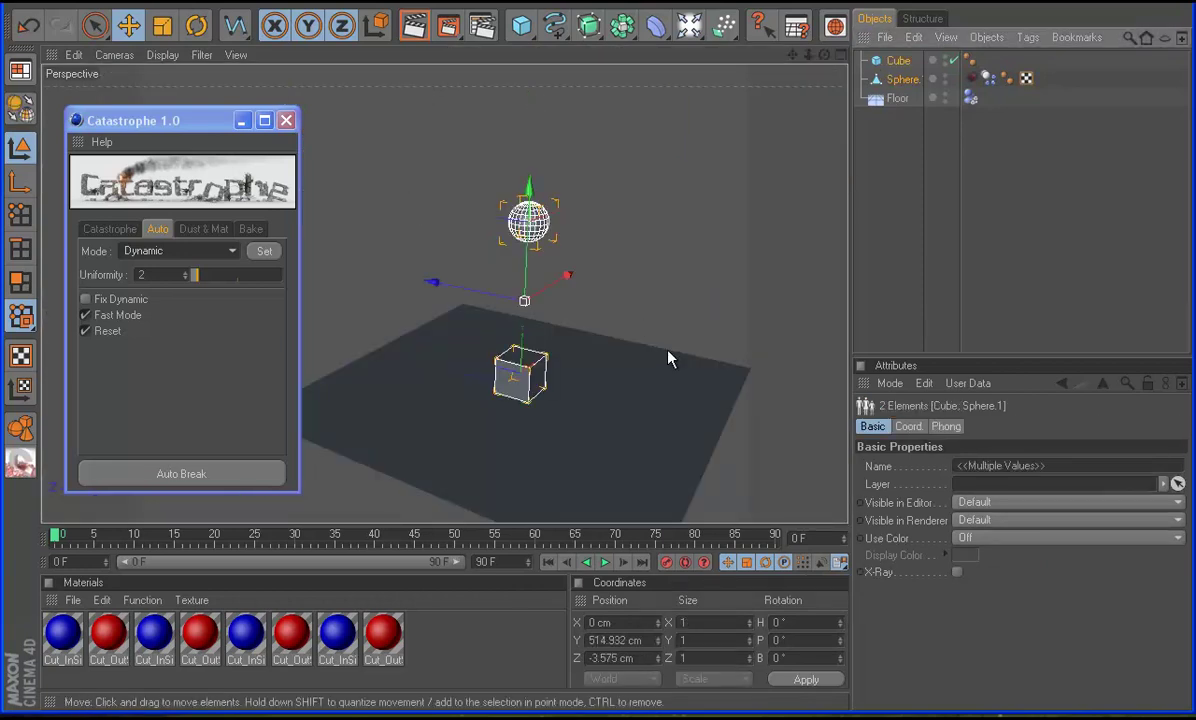
{"action": "left_click_drag", "start_coordinate": [533, 320], "coordinate": [470, 307], "text": "ctrl"}
{"action": "mouse_move", "coordinate": [368, 270]}
{"action": "left_mouse_down", "text": "ctrl"}
{"action": "mouse_move", "coordinate": [596, 380]}
{"action": "mouse_move", "coordinate": [641, 387]}
{"action": "left_mouse_up", "text": "ctrl"}
{"action": "scroll", "coordinate": [600, 350], "scroll_direction": "down", "scroll_amount": 2}
{"action": "left_click", "coordinate": [539, 299]}
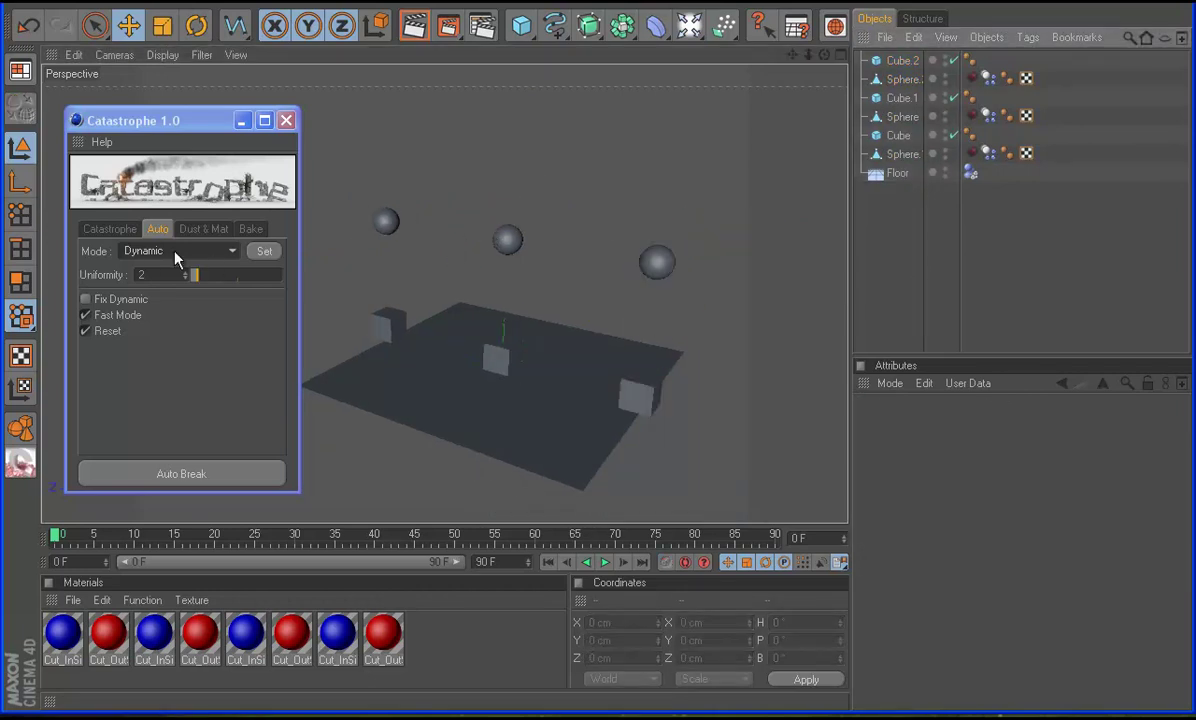
Tag the left cube Static and Auto Break it together with its sphere
{"action": "scroll", "coordinate": [515, 300], "scroll_direction": "up", "scroll_amount": 1}
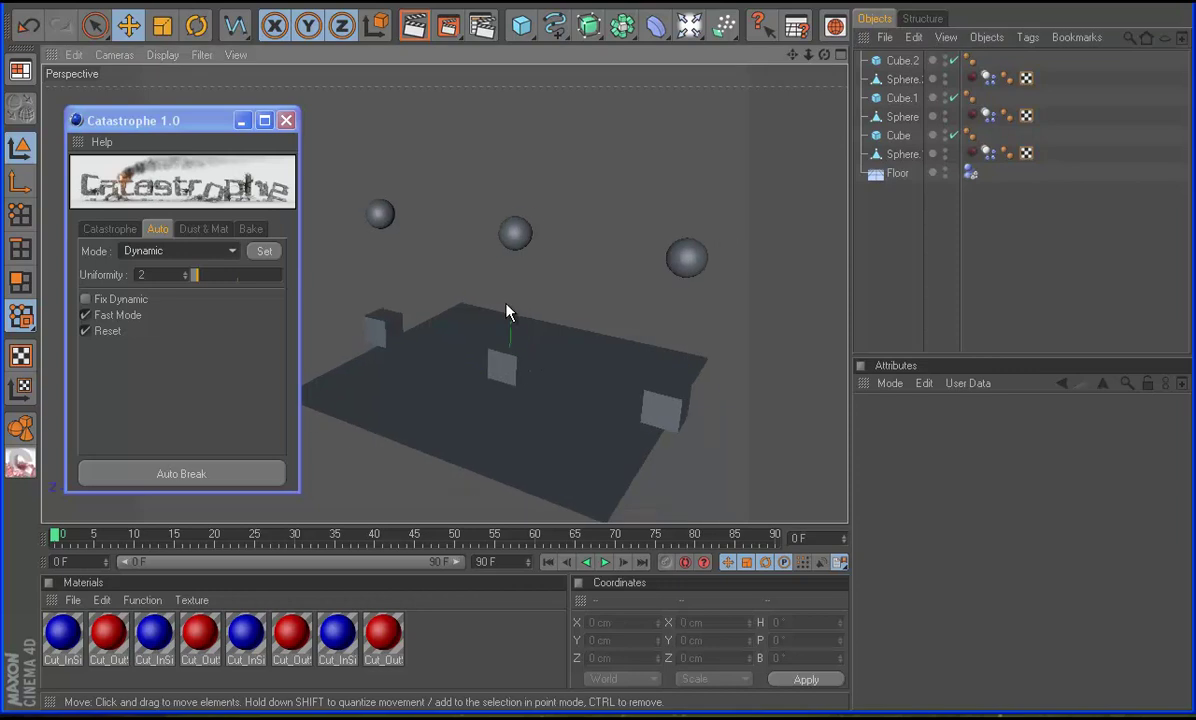
{"action": "left_click", "coordinate": [381, 214]}
{"action": "left_click", "coordinate": [382, 325]}
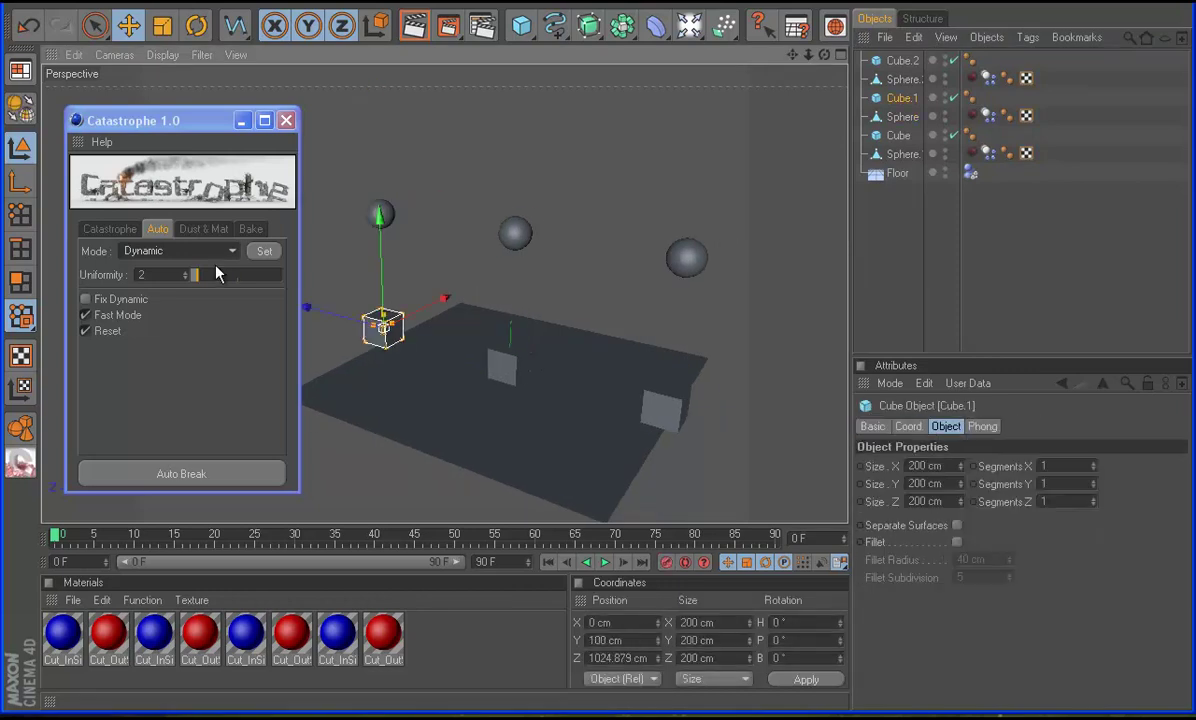
{"action": "left_click", "coordinate": [178, 251]}
{"action": "left_click", "coordinate": [138, 271]}
{"action": "left_click", "coordinate": [262, 251]}
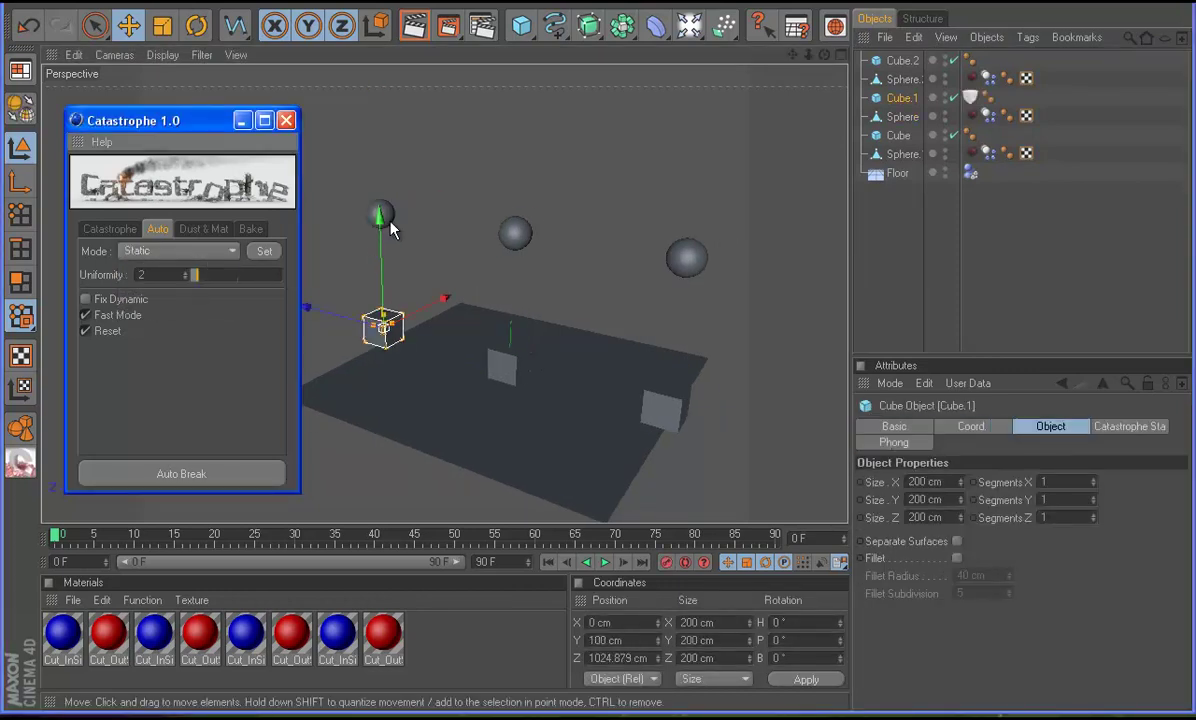
{"action": "left_click", "coordinate": [381, 214], "text": "shift"}
{"action": "left_click", "coordinate": [193, 476]}
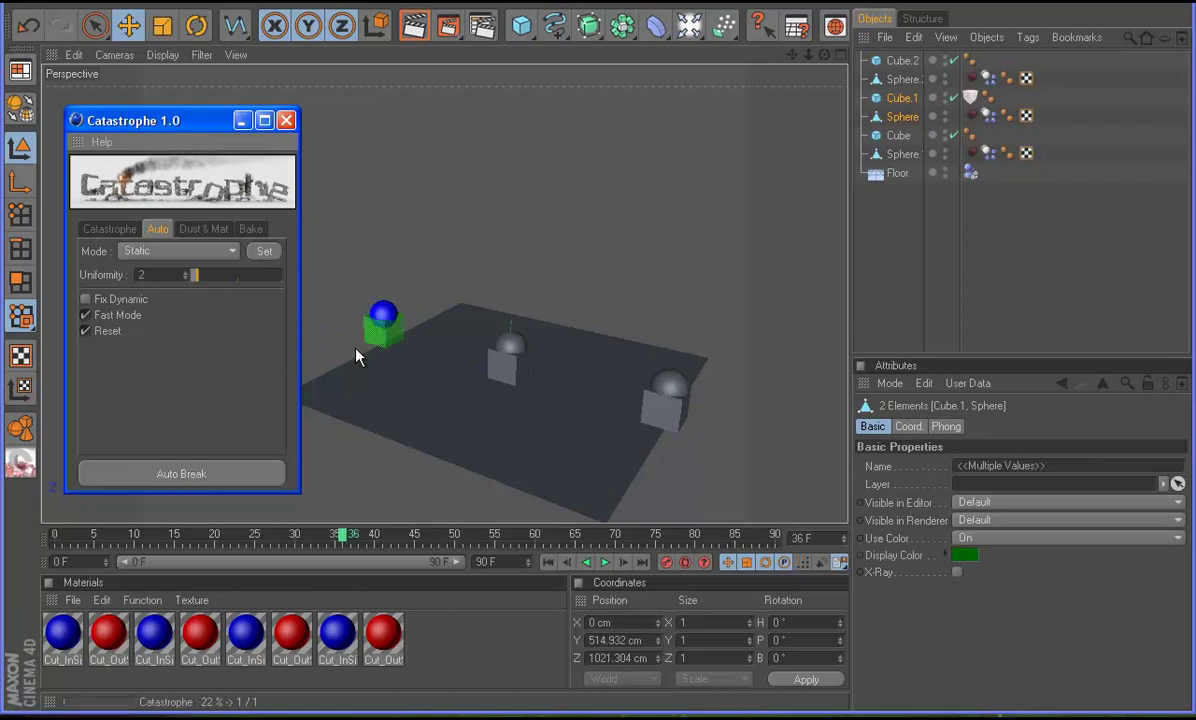
Play the shatter, stop at frame 48, and return to frame 0
{"action": "left_click", "coordinate": [604, 563]}
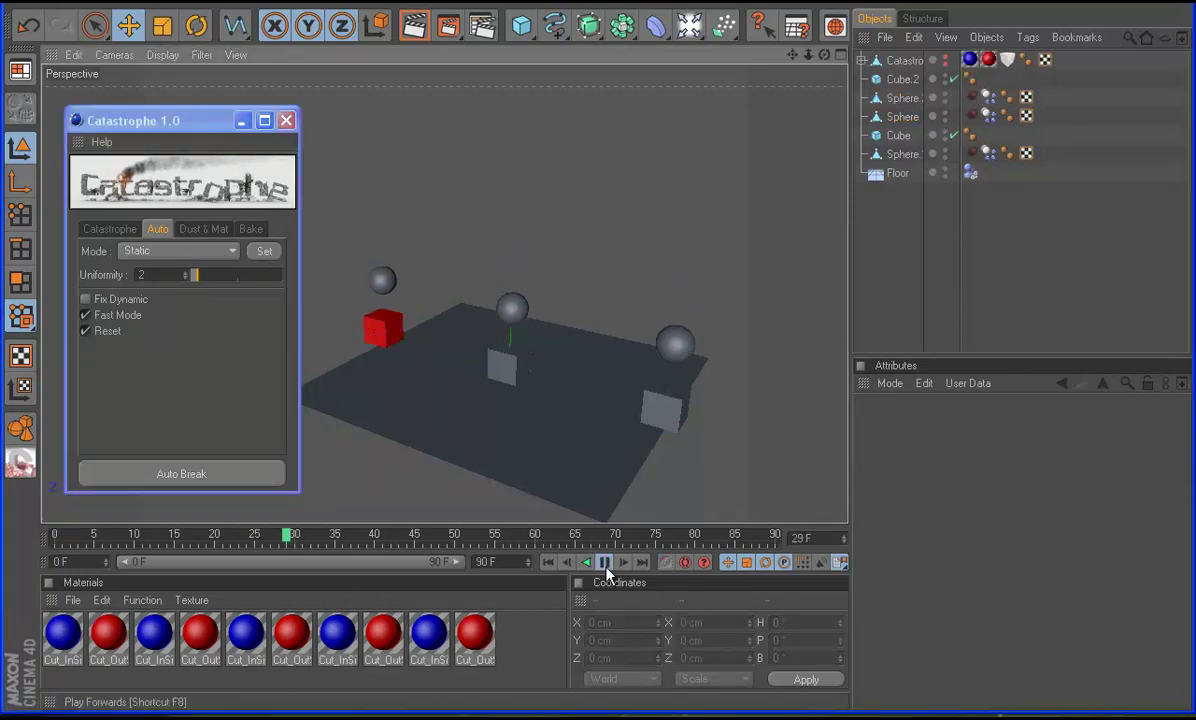
{"action": "left_click", "coordinate": [604, 563]}
{"action": "left_click", "coordinate": [549, 563]}
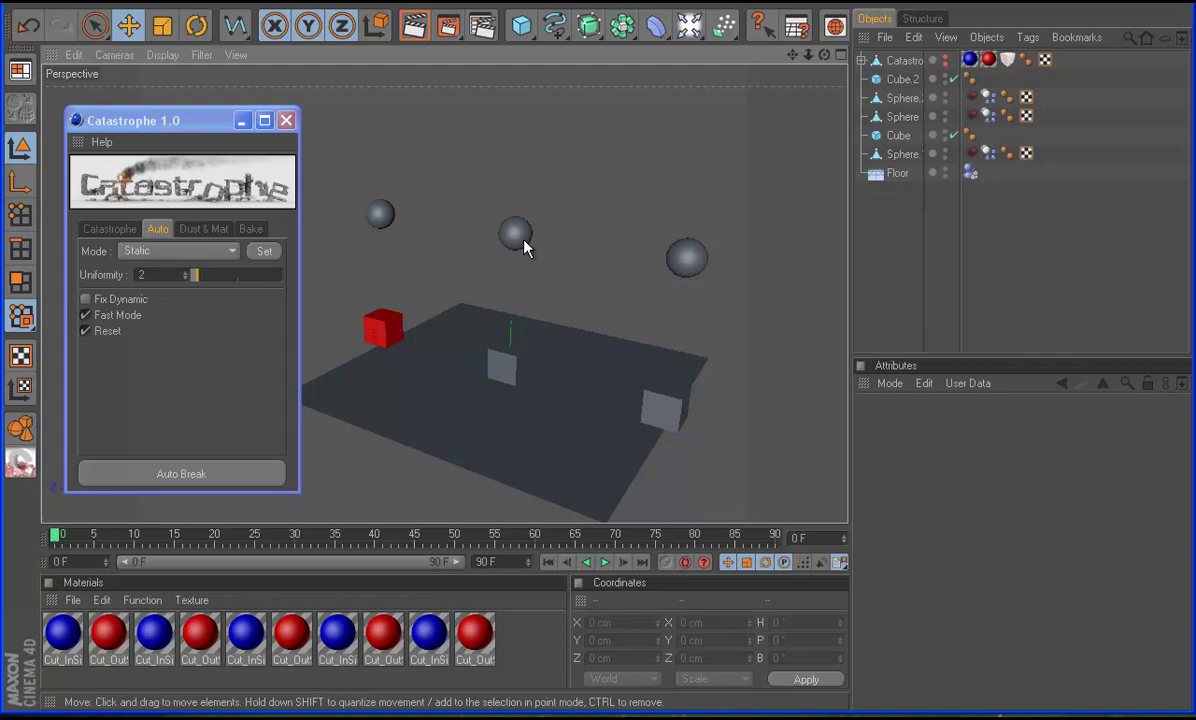
Give the middle sphere a Dynamic & Static Catastrophe tag
{"action": "left_click", "coordinate": [522, 240]}
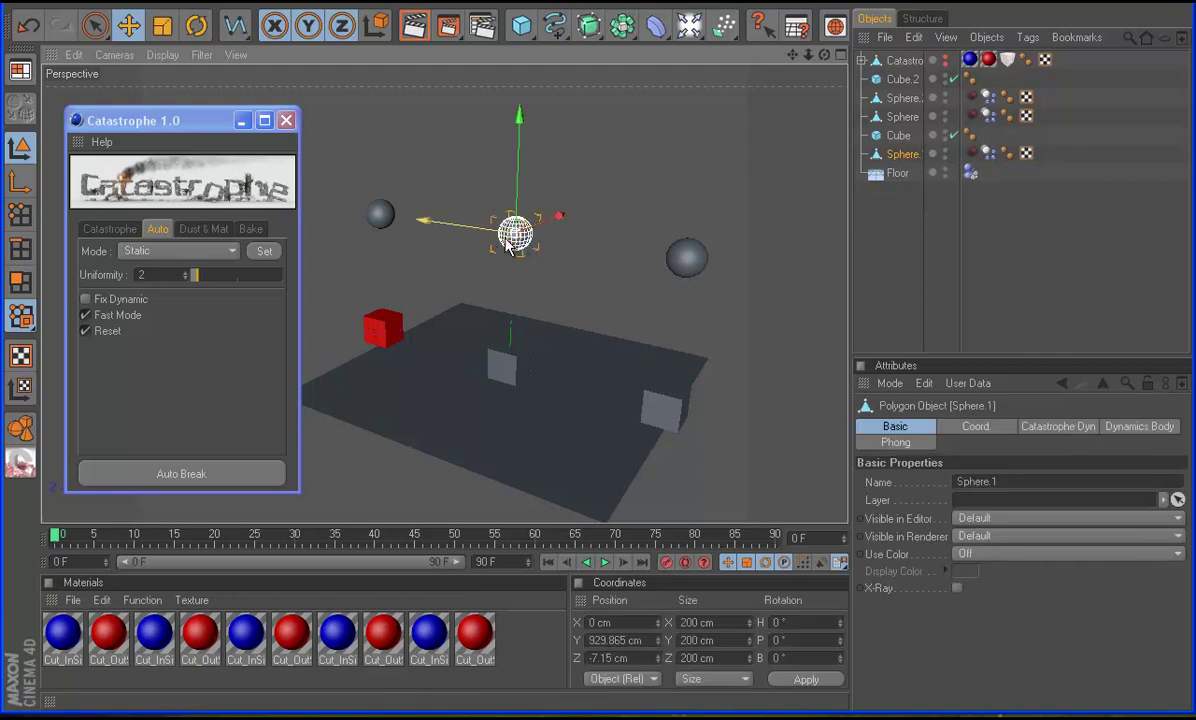
{"action": "left_click", "coordinate": [180, 251]}
{"action": "left_click", "coordinate": [197, 312]}
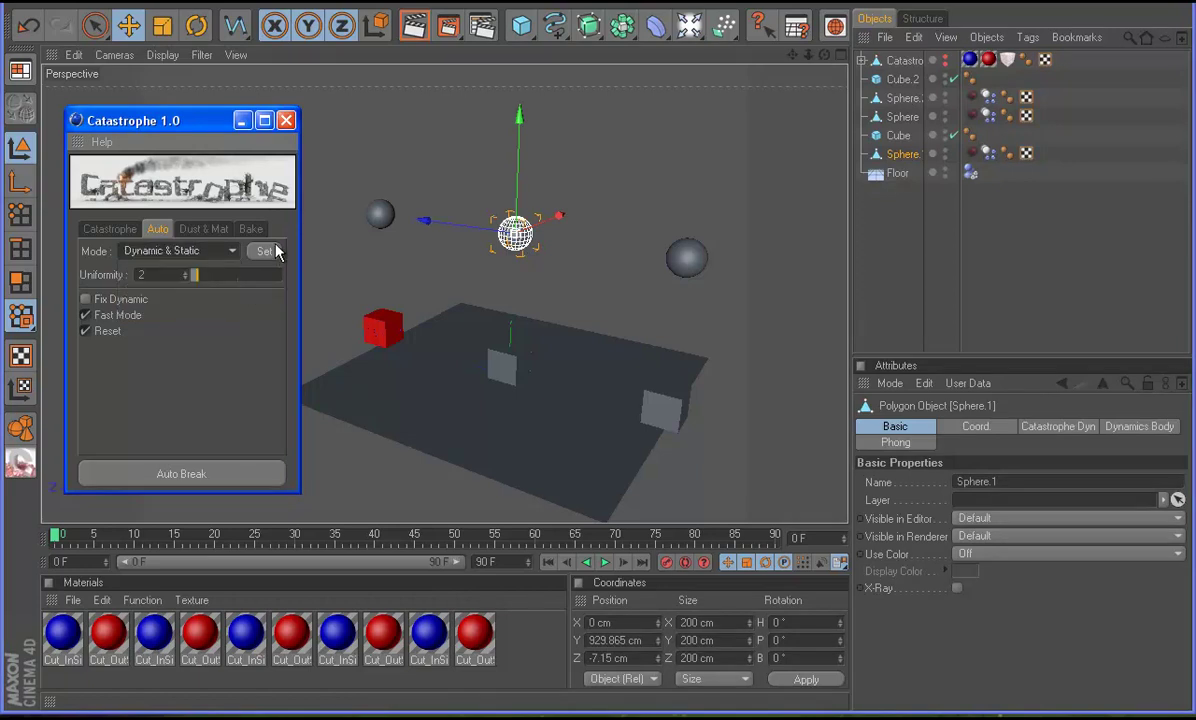
{"action": "left_click", "coordinate": [500, 358], "text": "shift"}
{"action": "left_click", "coordinate": [199, 483]}
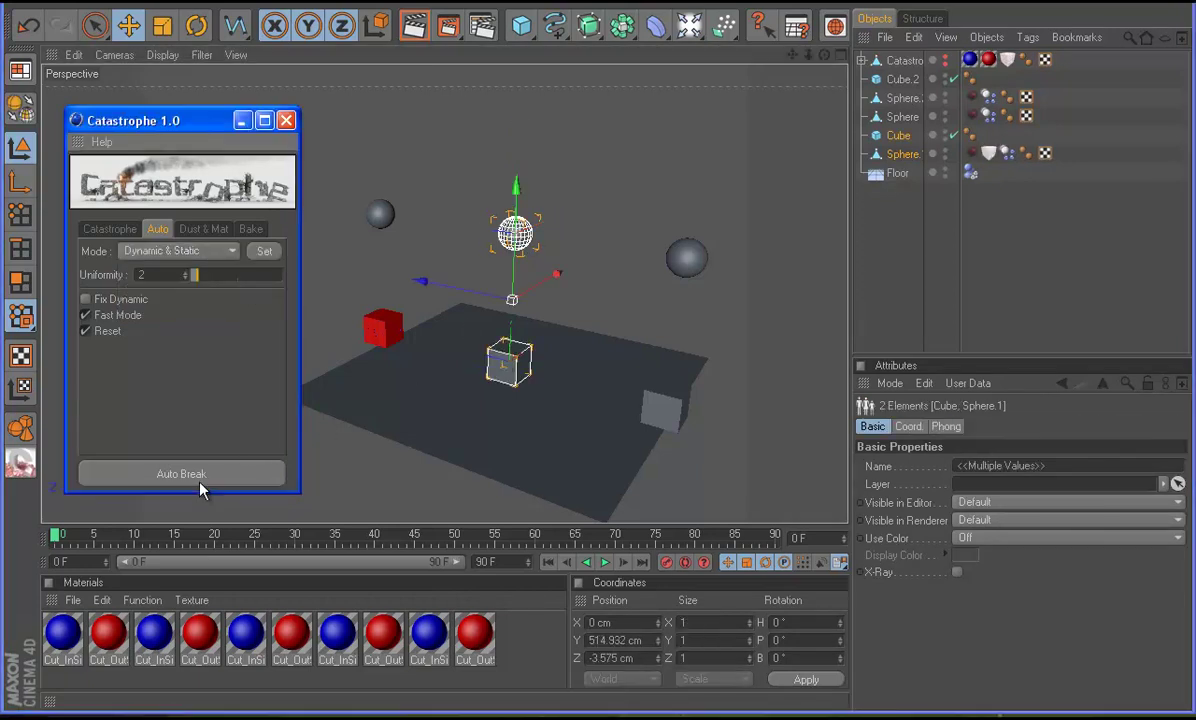
{"action": "left_click", "coordinate": [199, 480]}
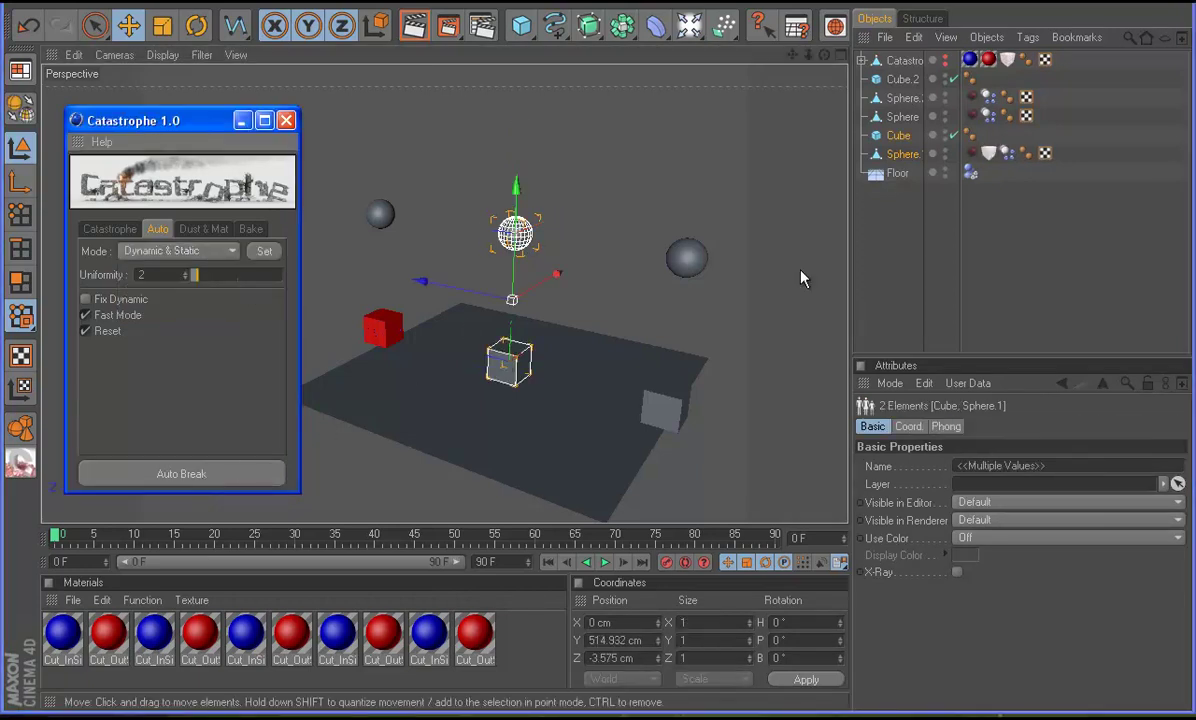
Apply a Static Catastrophe tag to the middle cube
{"action": "left_click", "coordinate": [895, 136]}
{"action": "left_click", "coordinate": [890, 153]}
{"action": "left_click", "coordinate": [880, 137]}
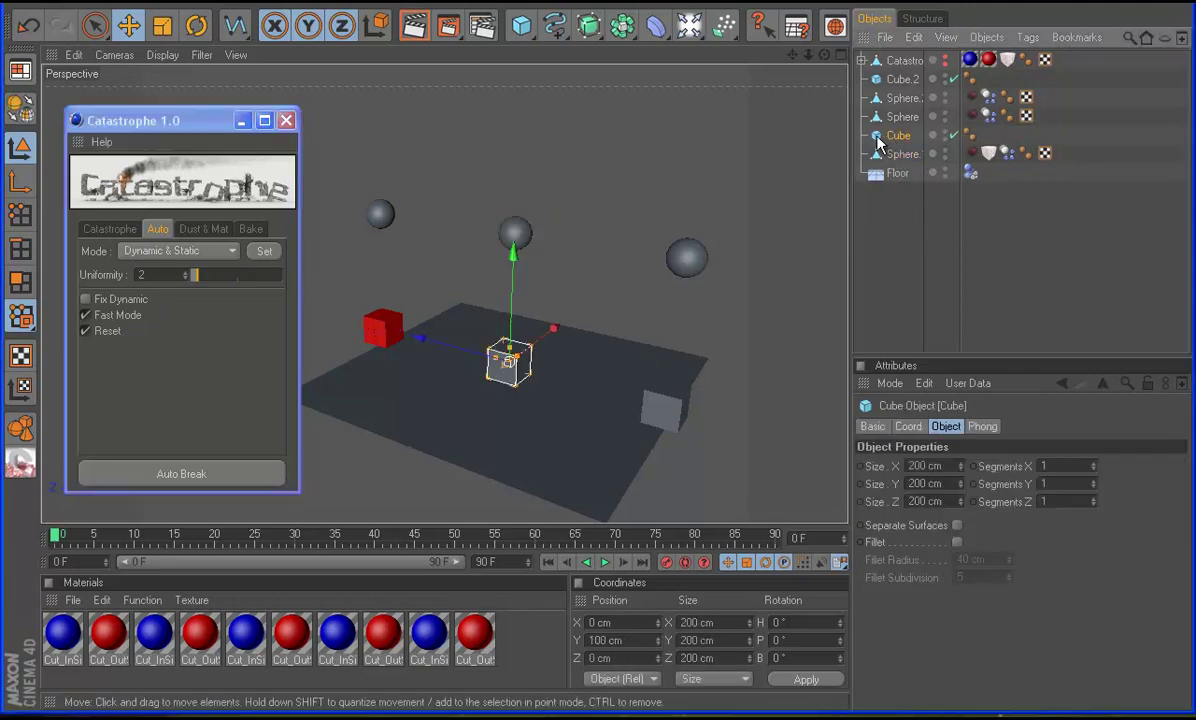
{"action": "left_click", "coordinate": [200, 251]}
{"action": "left_click", "coordinate": [150, 269]}
{"action": "left_click", "coordinate": [264, 251]}
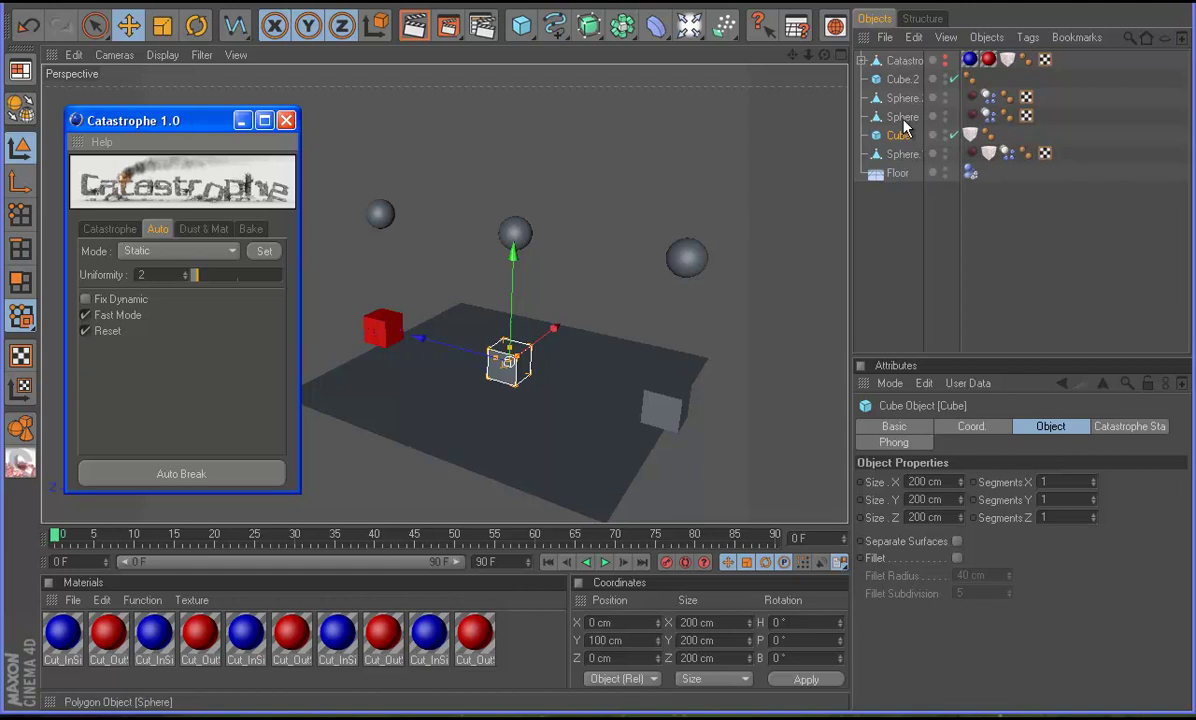
Auto Break the middle cube and its sphere, then preview the shattering
{"action": "left_click", "coordinate": [902, 116], "text": "ctrl"}
{"action": "left_click", "coordinate": [897, 136]}
{"action": "left_click", "coordinate": [895, 153], "text": "ctrl"}
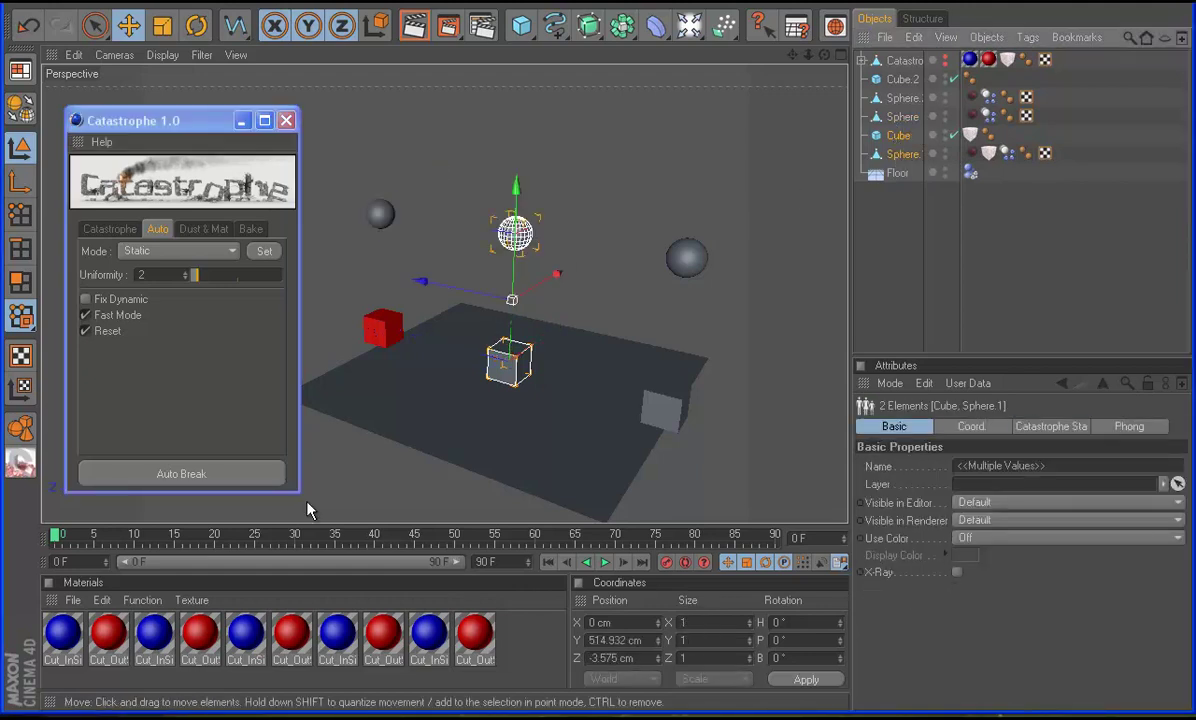
{"action": "left_click", "coordinate": [181, 473]}
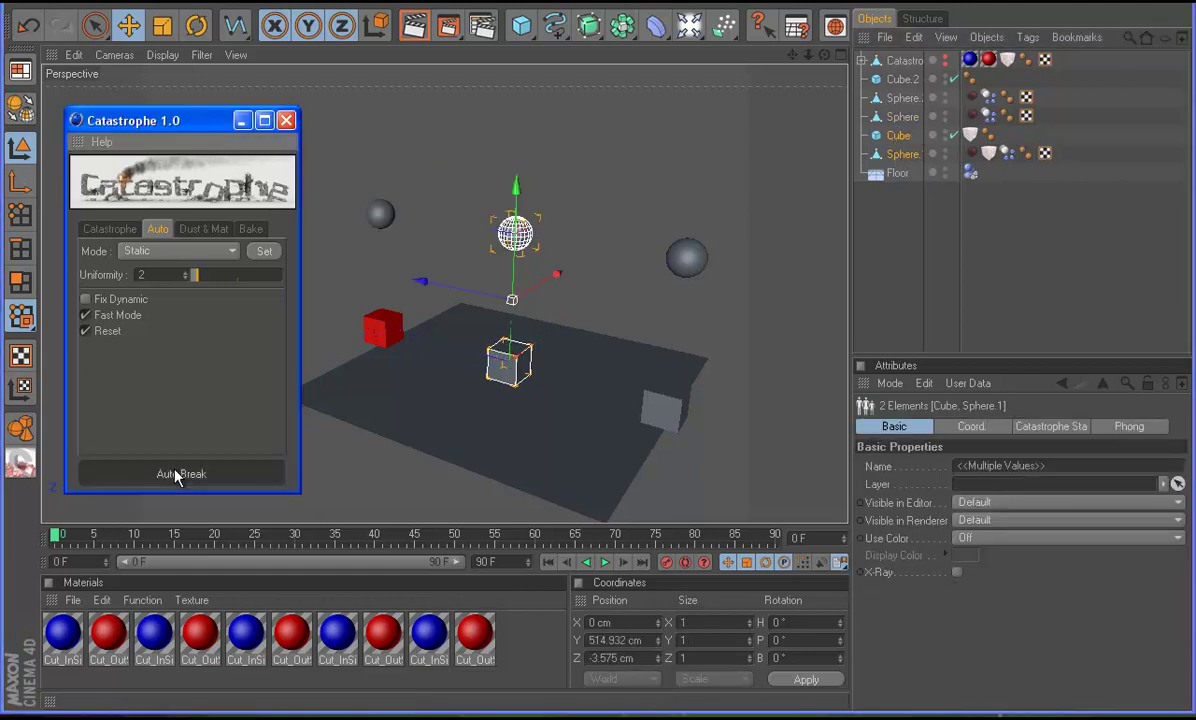
{"action": "left_click", "coordinate": [605, 563]}
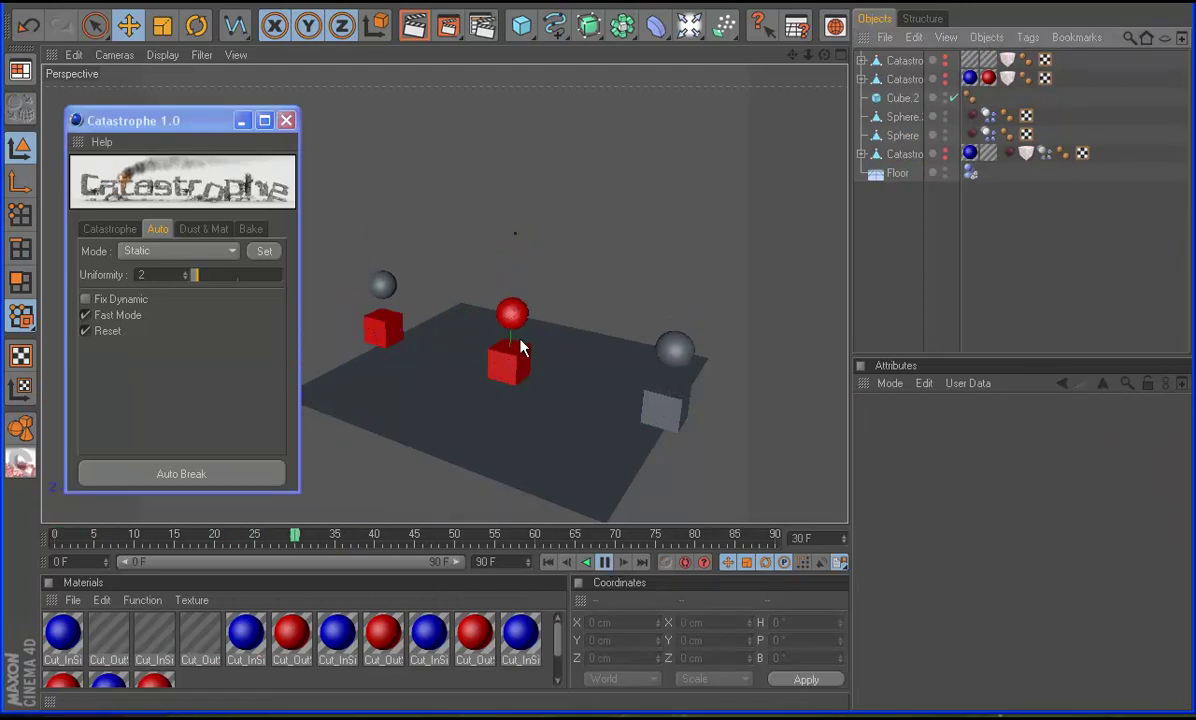
{"action": "left_click", "coordinate": [604, 562]}
Rewind to the start and give the right grey cube a Static Catastrophe tag
{"action": "left_click", "coordinate": [548, 562]}
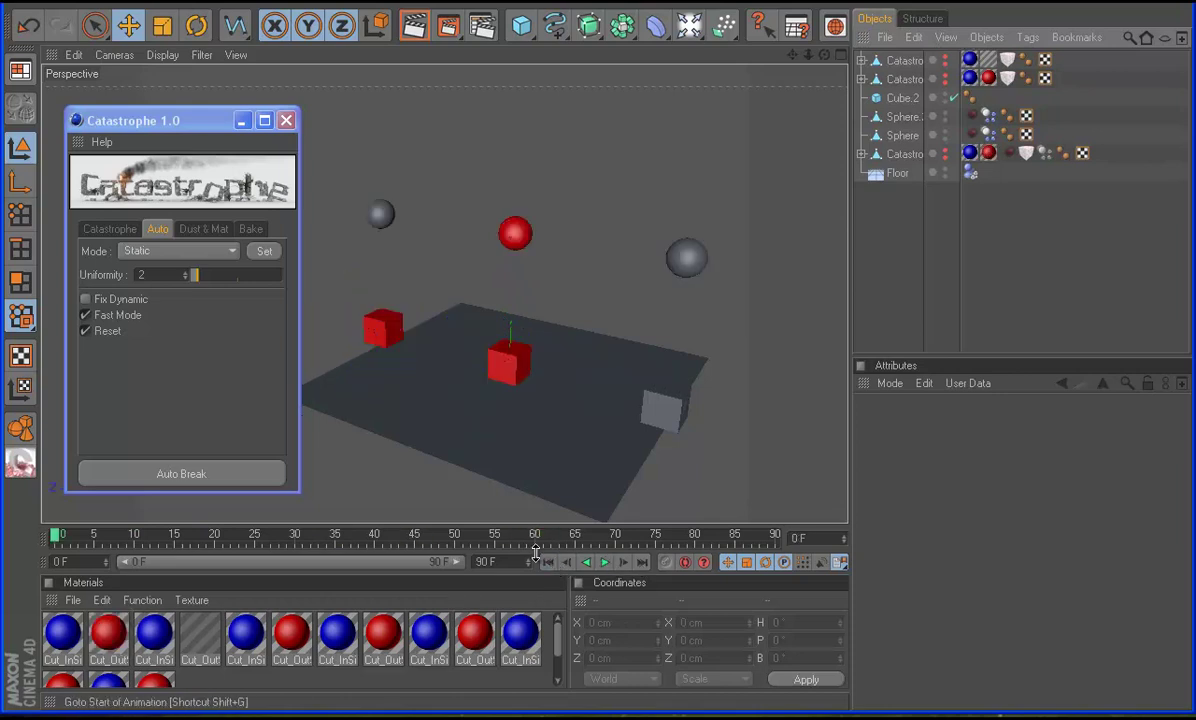
{"action": "left_click", "coordinate": [660, 400]}
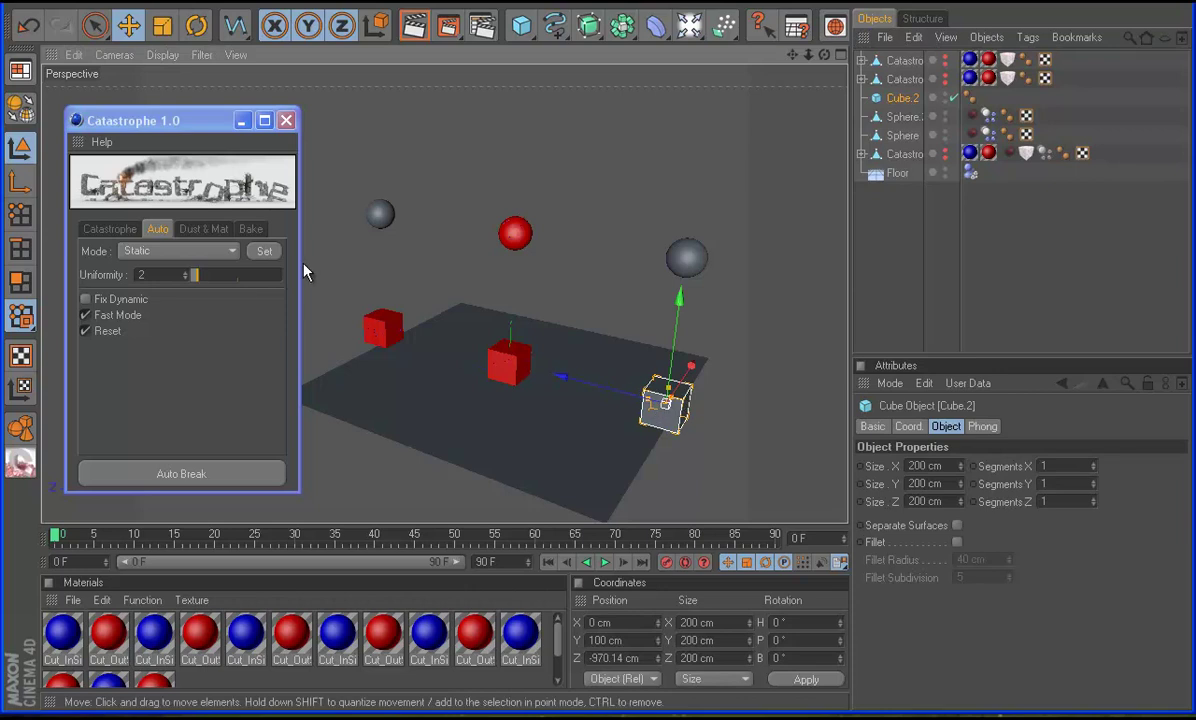
{"action": "left_click", "coordinate": [205, 251]}
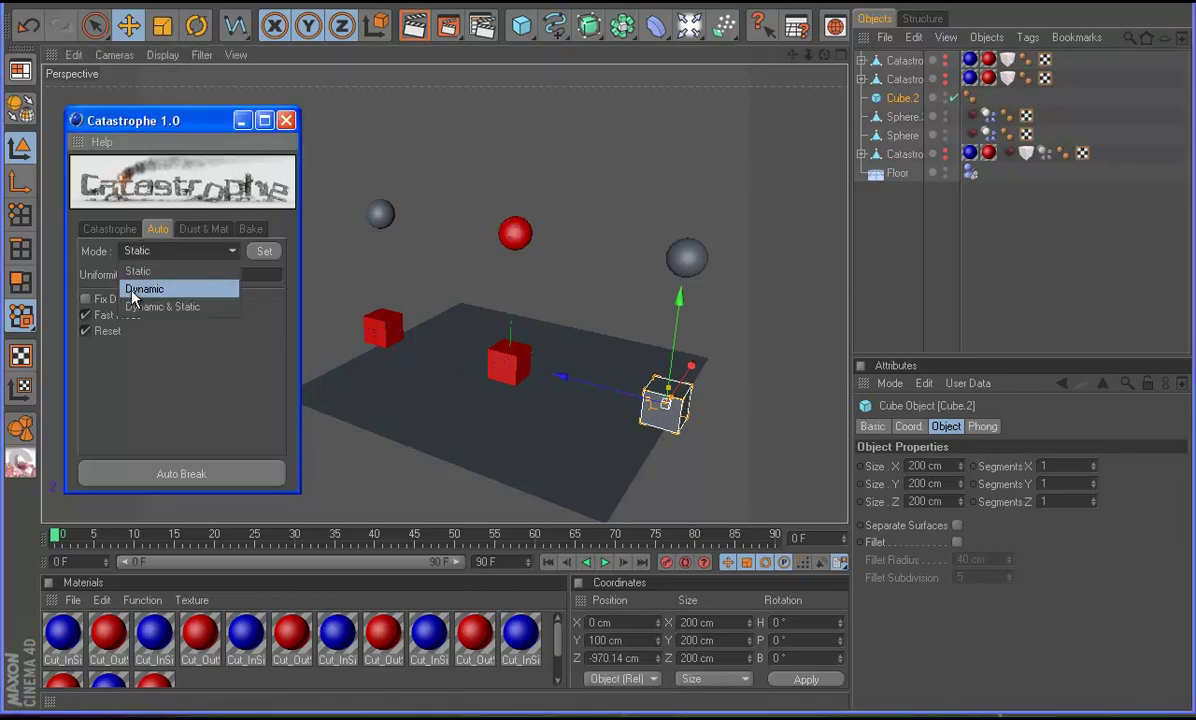
{"action": "left_click", "coordinate": [137, 271]}
{"action": "left_click", "coordinate": [256, 249]}
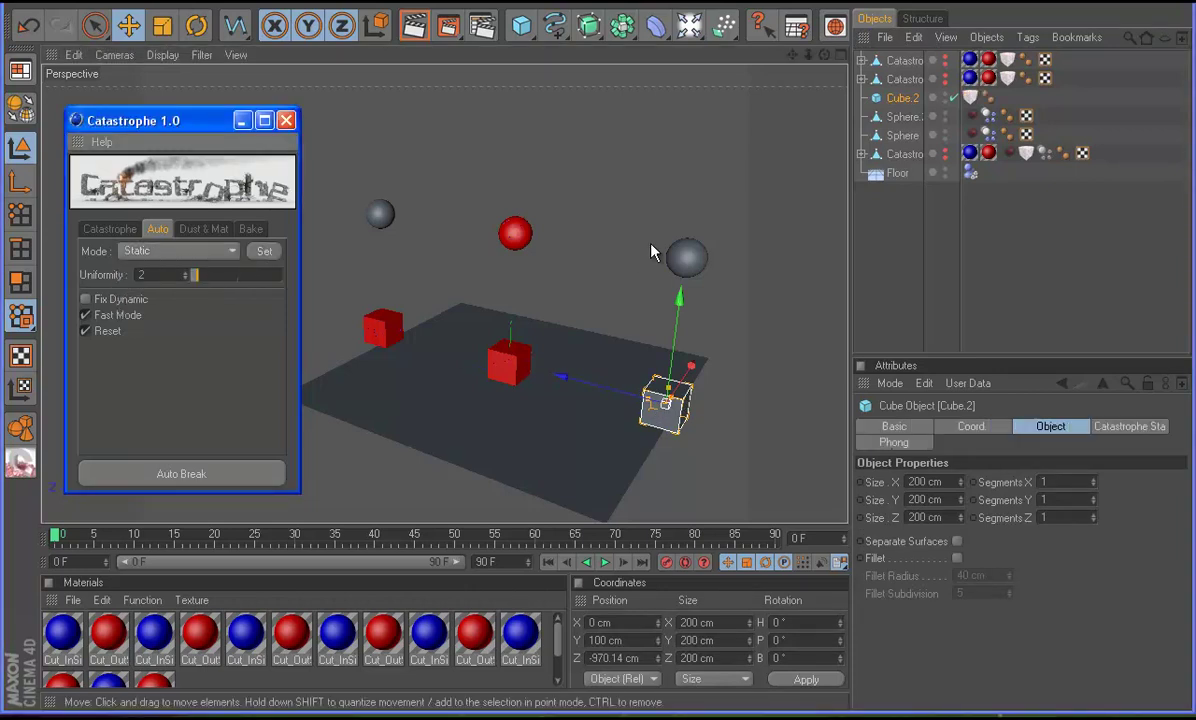
Turn on Unbreak in the right cube's Catastrophe tag
{"action": "left_click", "coordinate": [683, 258]}
{"action": "left_click_drag", "start_coordinate": [681, 286], "coordinate": [676, 313], "text": "alt"}
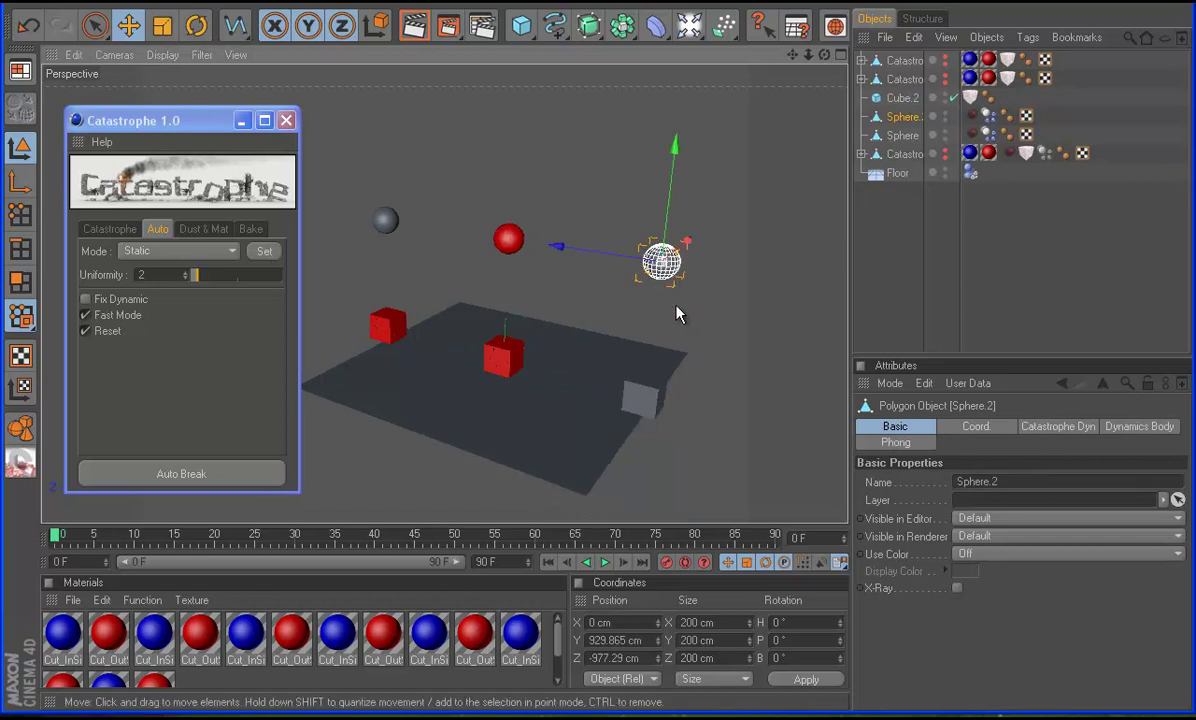
{"action": "left_click", "coordinate": [650, 388]}
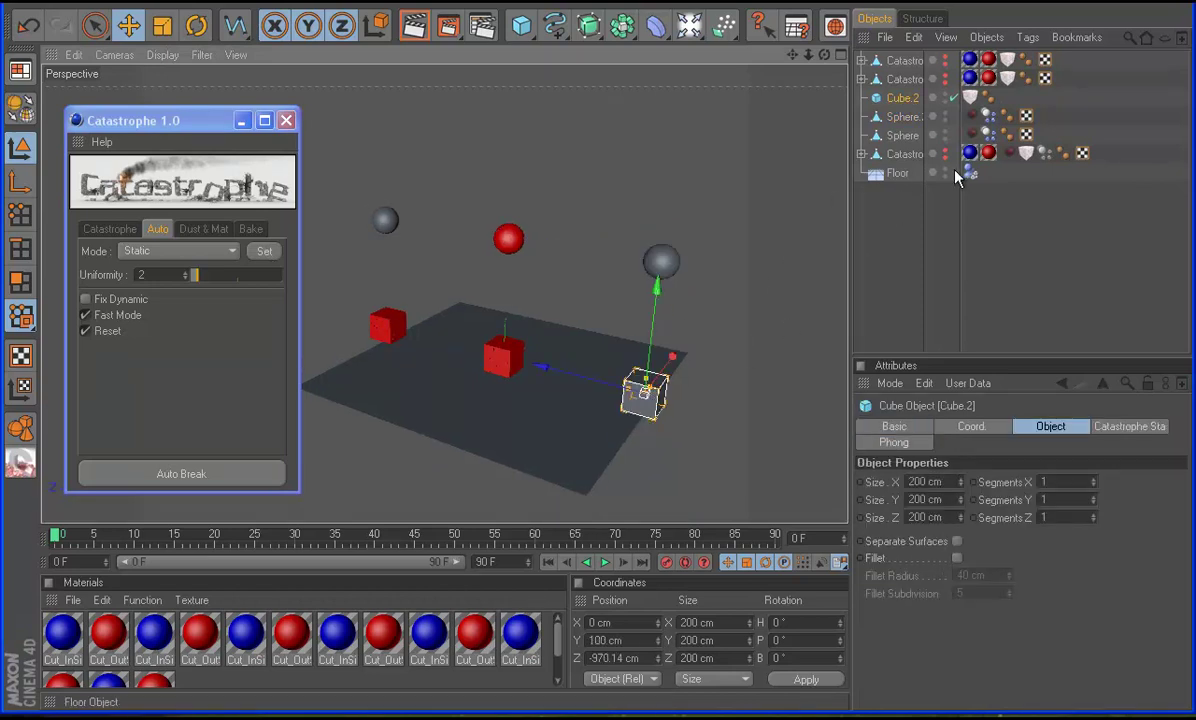
{"action": "left_click", "coordinate": [971, 100]}
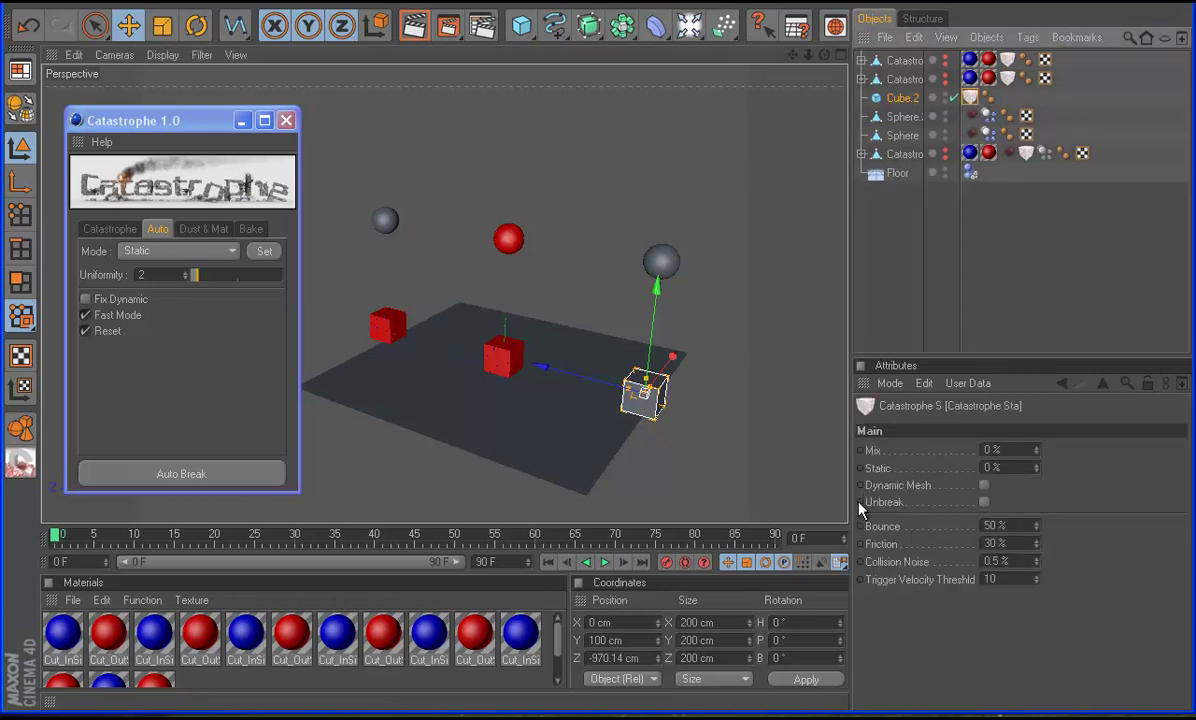
{"action": "left_click", "coordinate": [984, 503]}
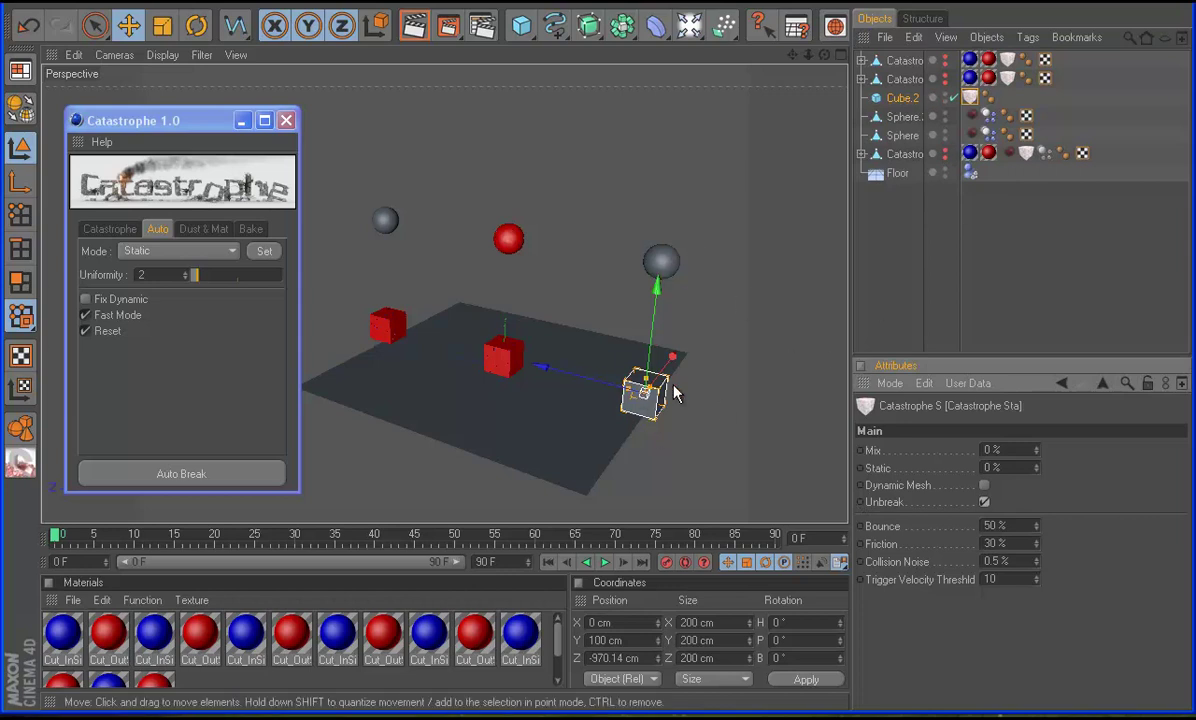
Set the grey sphere above the right cube to Dynamic & Static mode
{"action": "left_click", "coordinate": [664, 265], "text": "shift"}
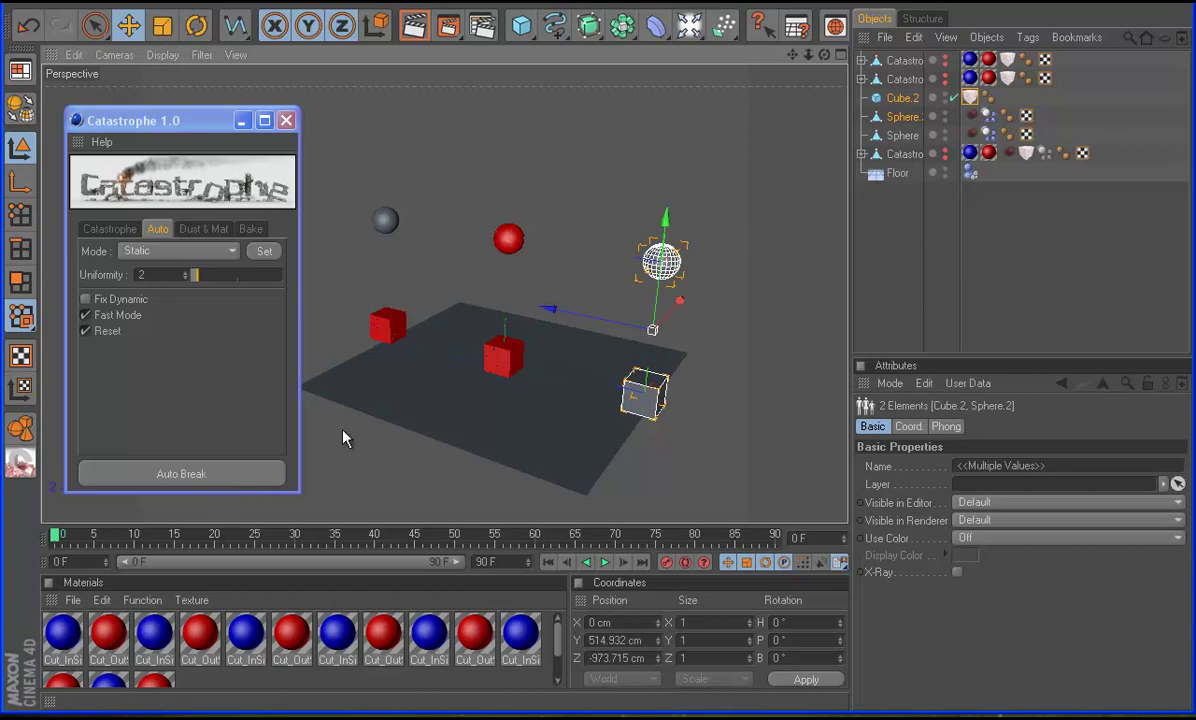
{"action": "left_click", "coordinate": [668, 262]}
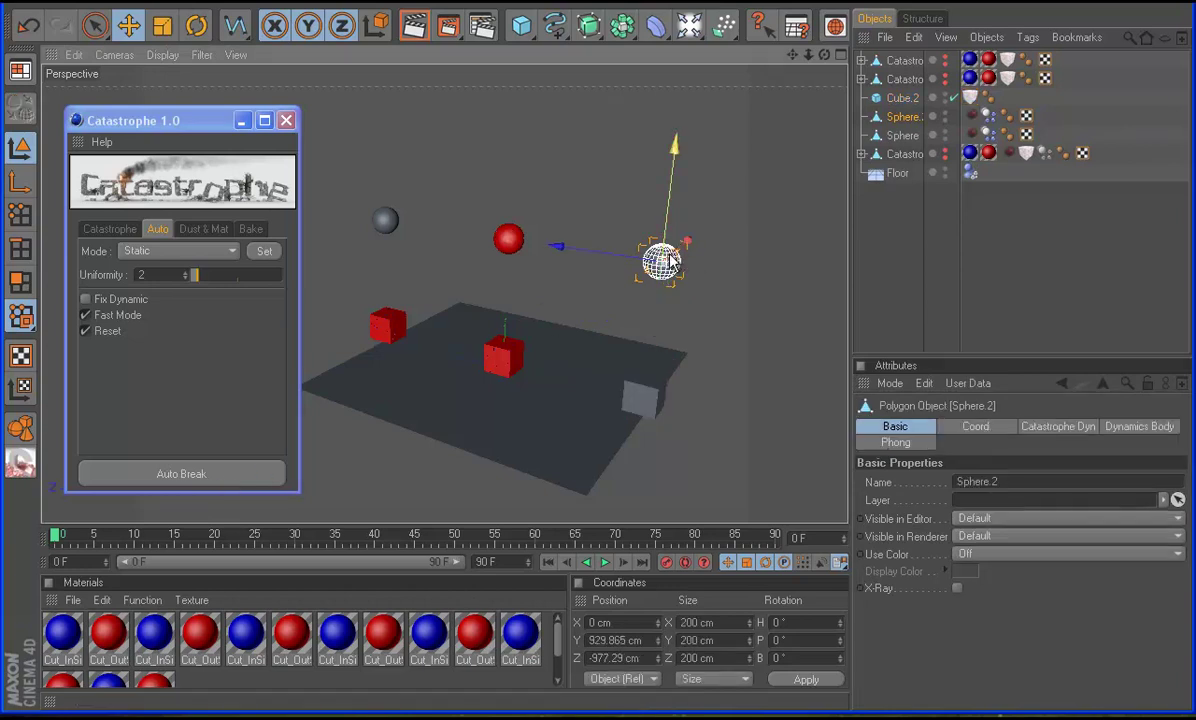
{"action": "left_click", "coordinate": [170, 251]}
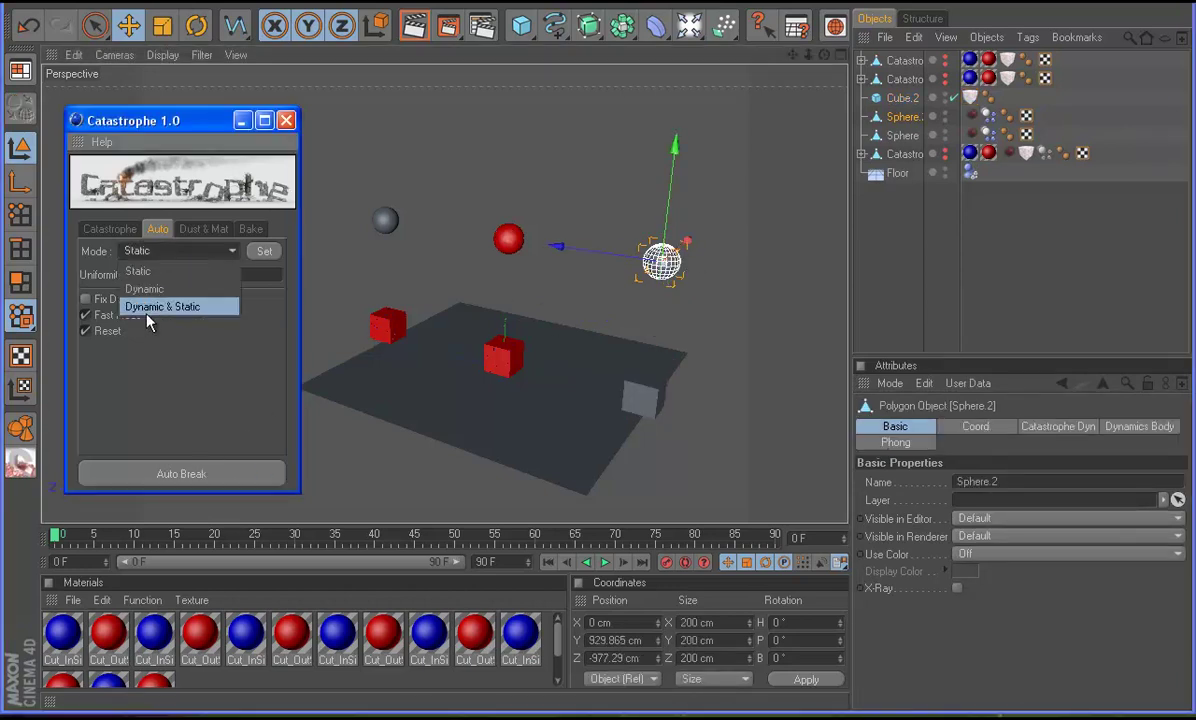
{"action": "left_click", "coordinate": [155, 307]}
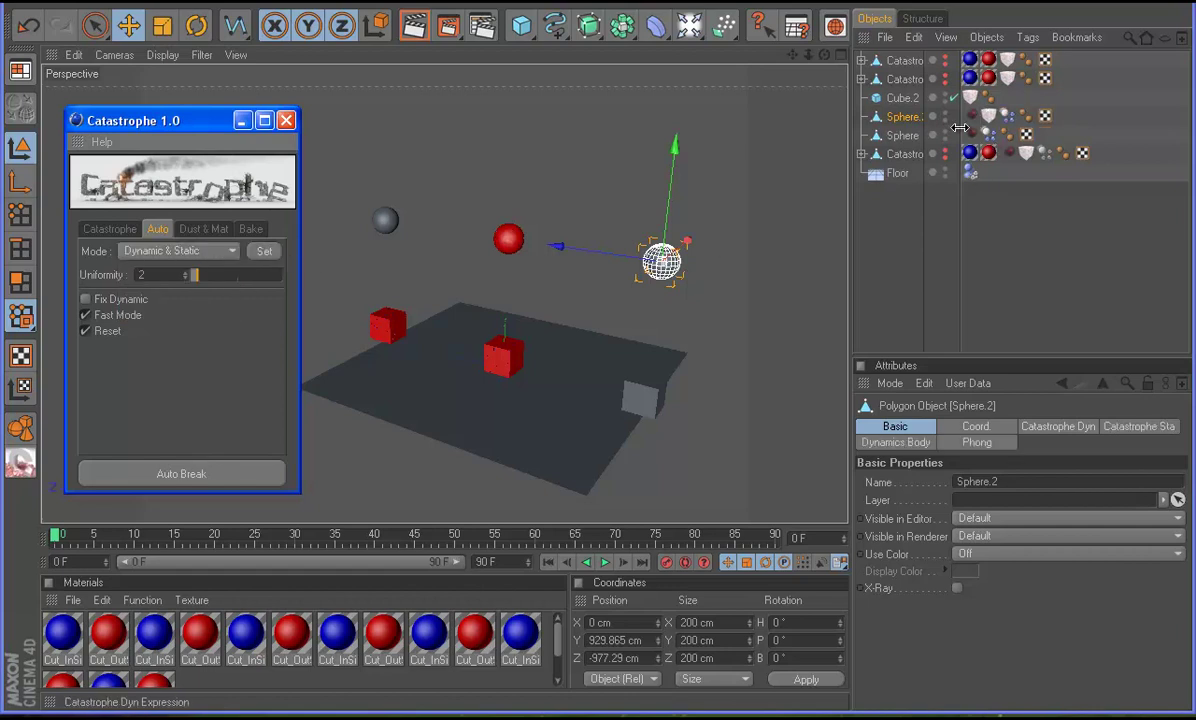
Select the right grey cube together with its sphere
{"action": "left_click", "coordinate": [905, 153], "text": "ctrl"}
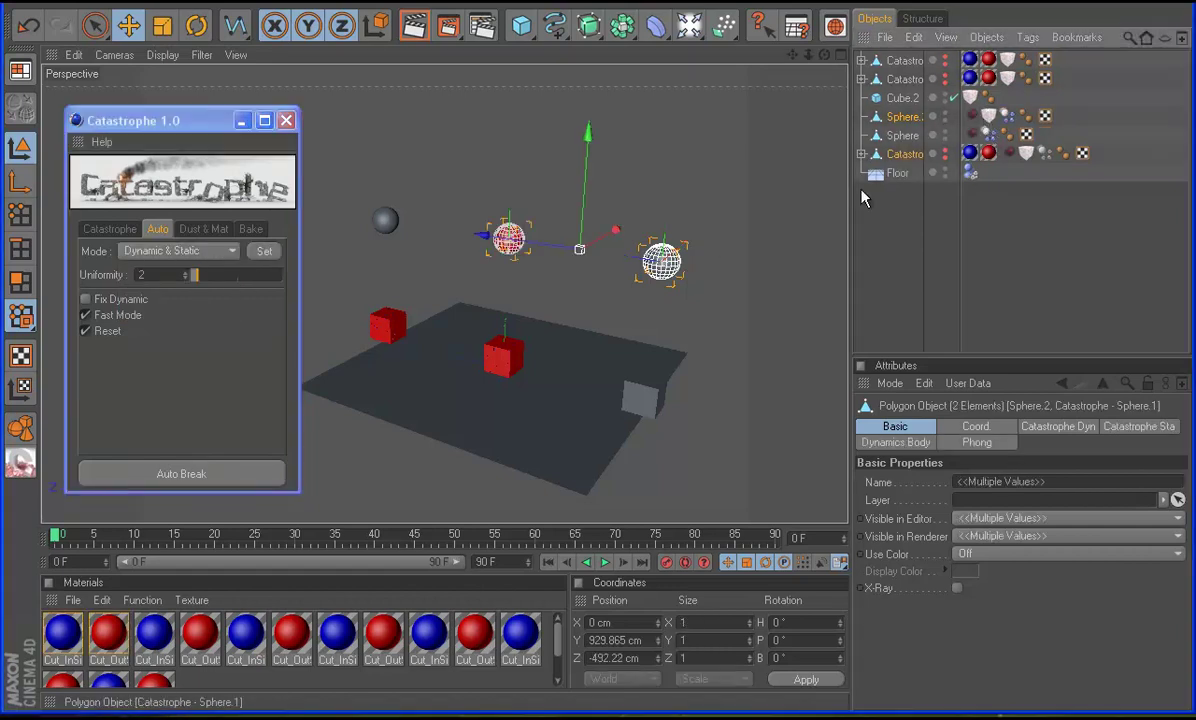
{"action": "left_click", "coordinate": [862, 116]}
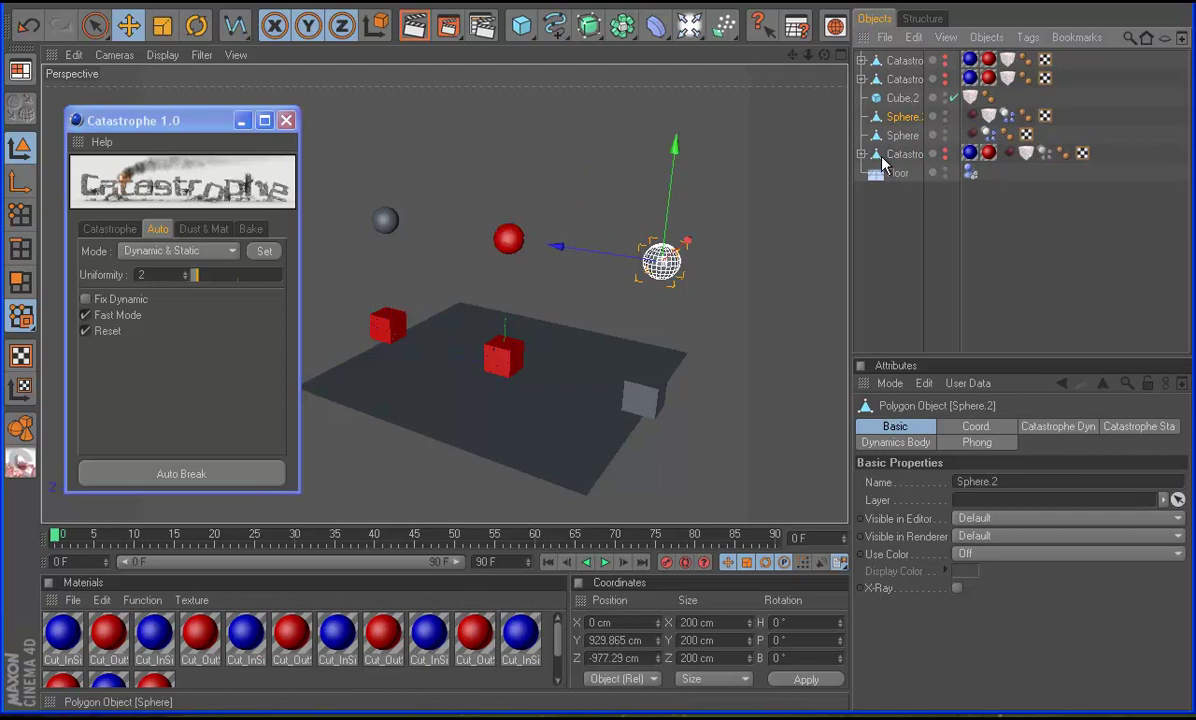
{"action": "left_click", "coordinate": [657, 380], "text": "shift"}
{"action": "left_click", "coordinate": [643, 395]}
Auto Break the right cube and sphere, preview all three towers shattering, rewind, and select everything
{"action": "left_click", "coordinate": [662, 262], "text": "shift"}
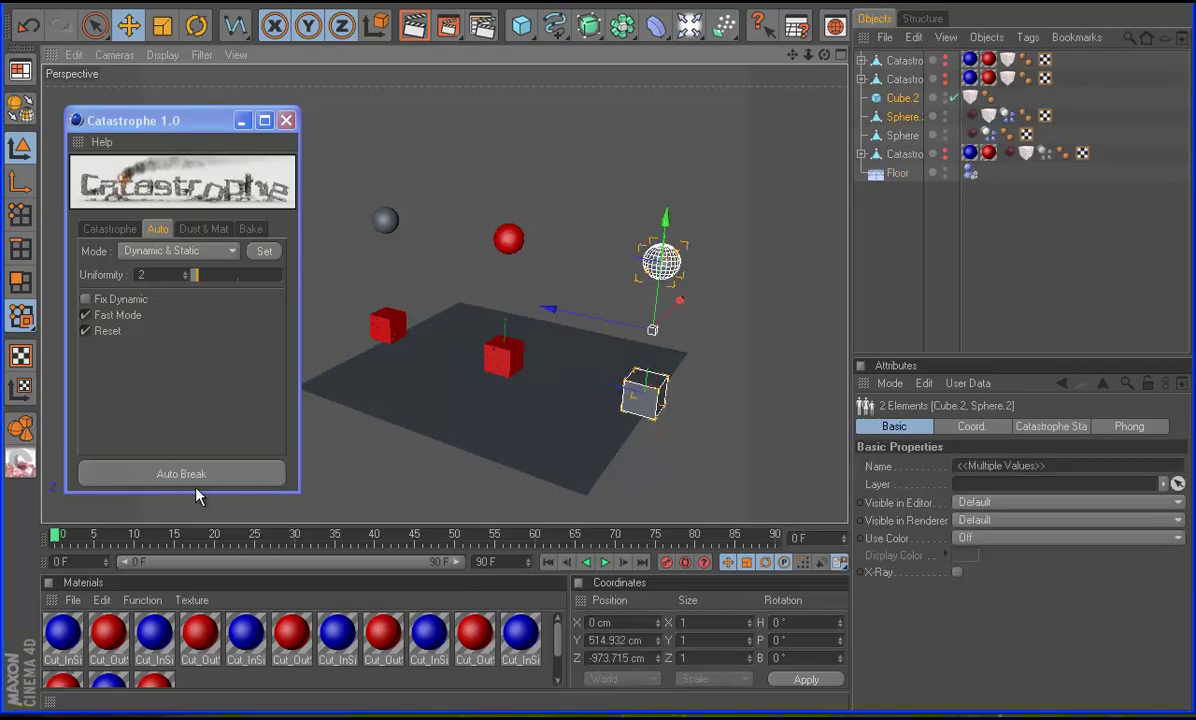
{"action": "left_click", "coordinate": [179, 474]}
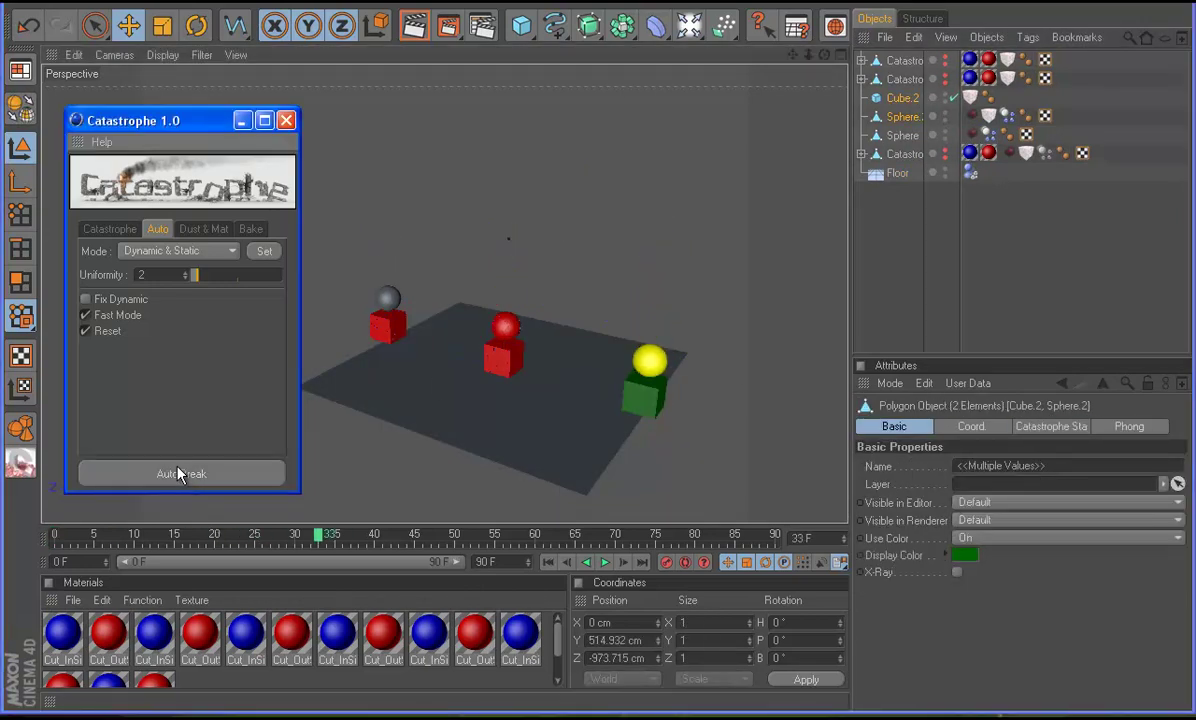
{"action": "left_click", "coordinate": [606, 563]}
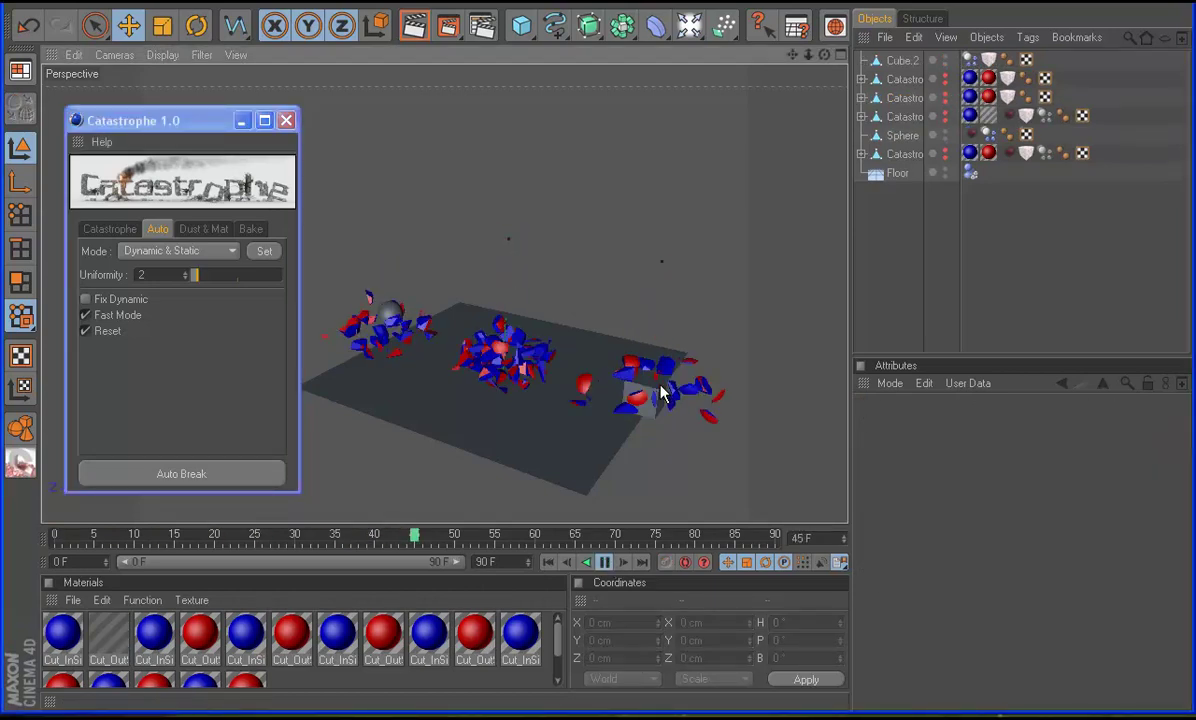
{"action": "left_click", "coordinate": [604, 563]}
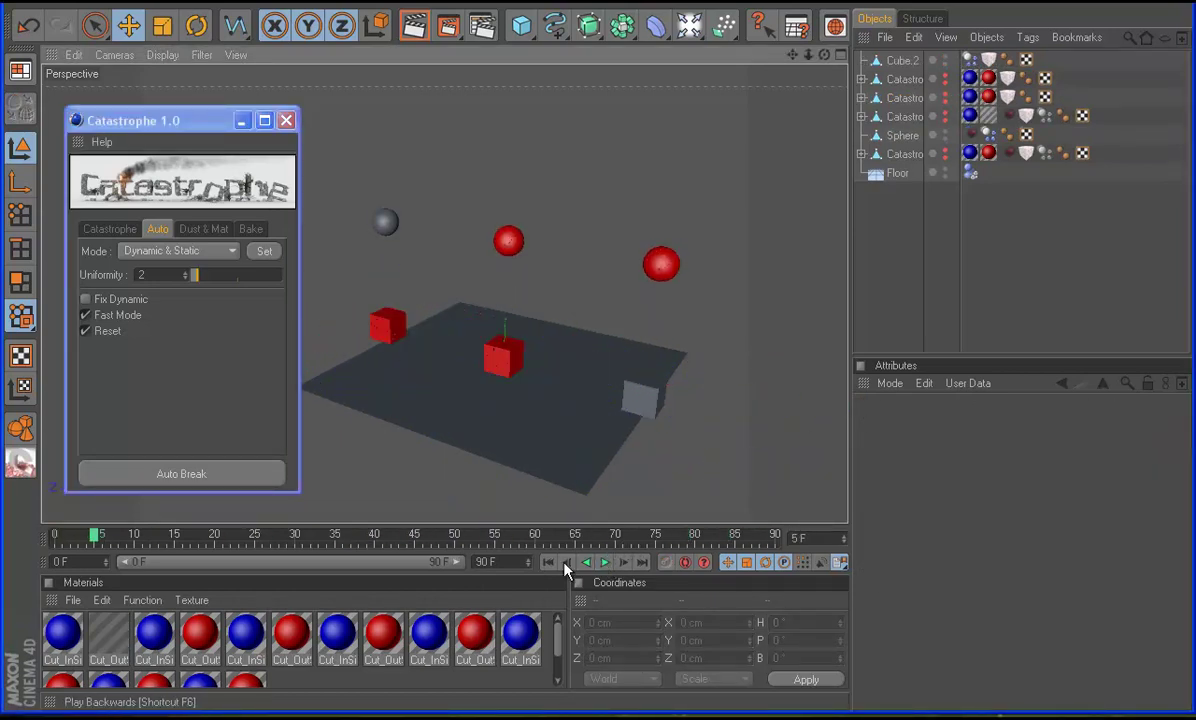
{"action": "left_click", "coordinate": [549, 563]}
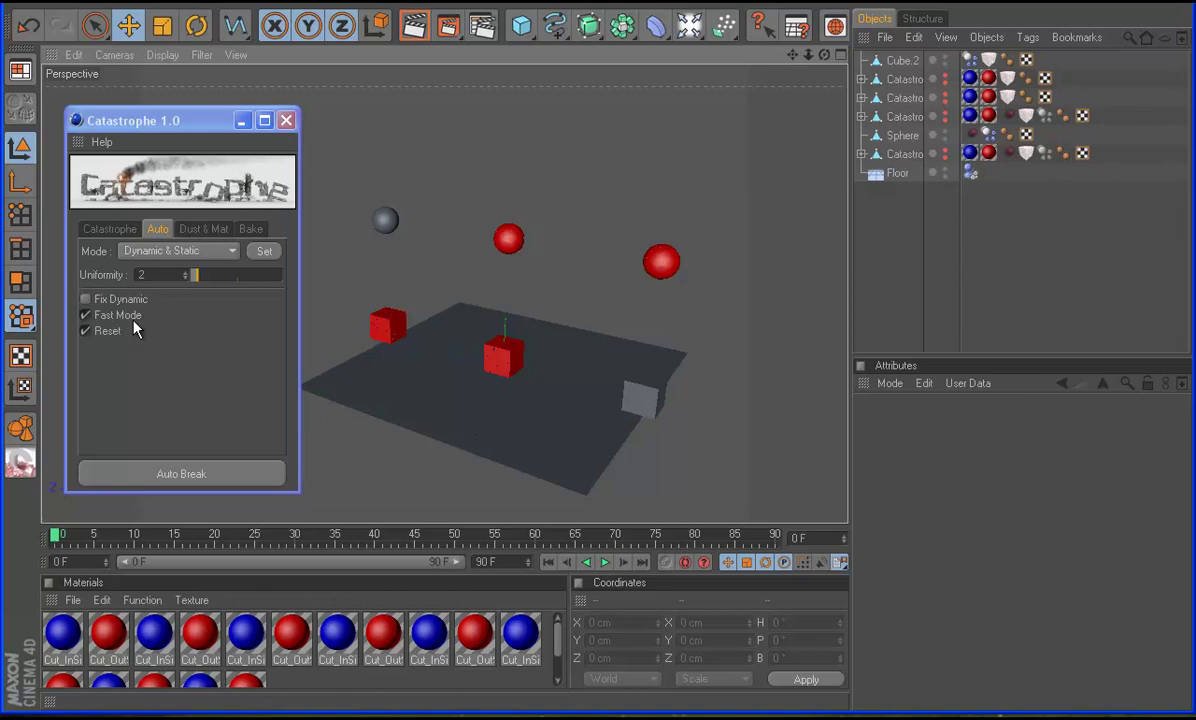
{"action": "left_click", "coordinate": [640, 398]}
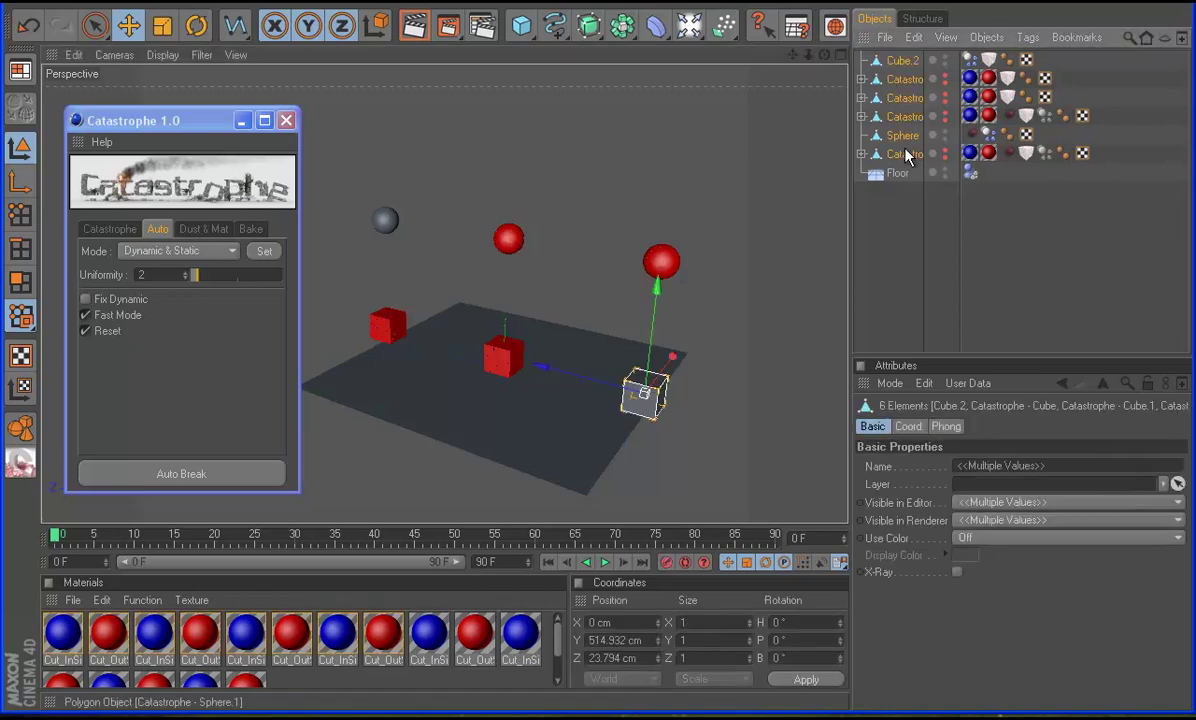
Delete all the cubes and spheres and add a new cube
{"action": "left_click", "coordinate": [904, 154], "text": "shift"}
{"action": "key", "text": "Delete"}
{"action": "left_click_drag", "start_coordinate": [521, 25], "coordinate": [575, 43]}
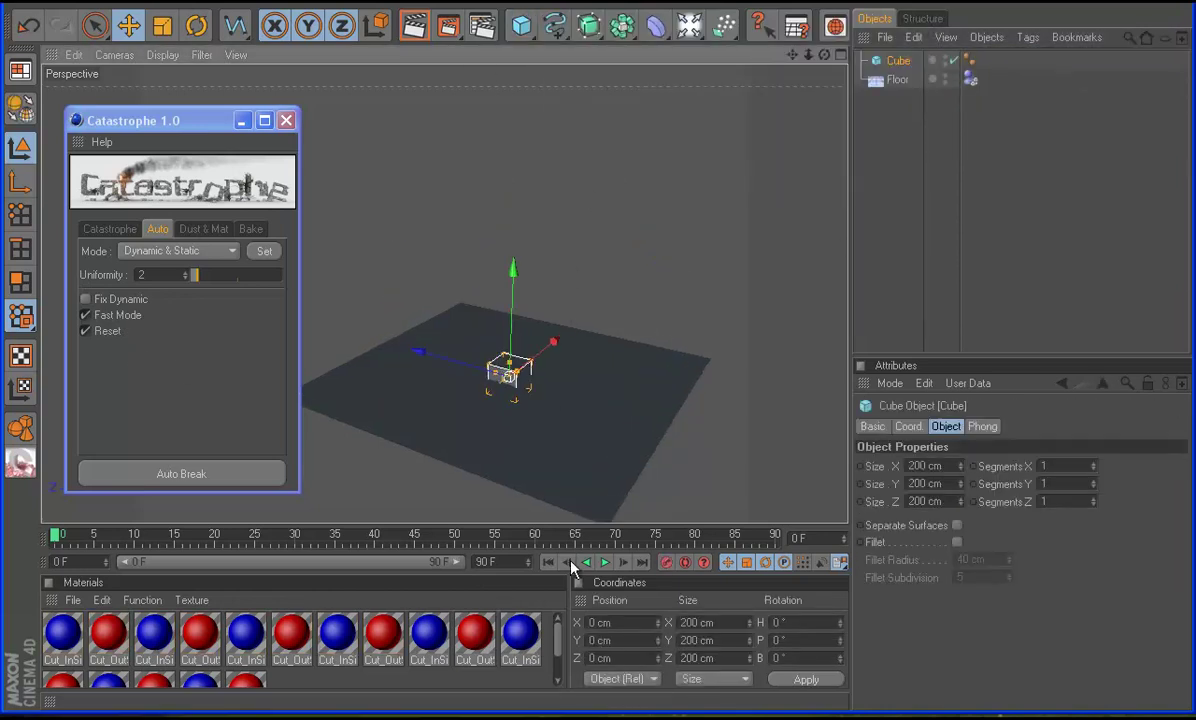
Make the cube 800 cm tall and position it at Y 400 cm
{"action": "left_click", "coordinate": [630, 641]}
{"action": "type", "text": "100"}
{"action": "key", "text": "Return"}
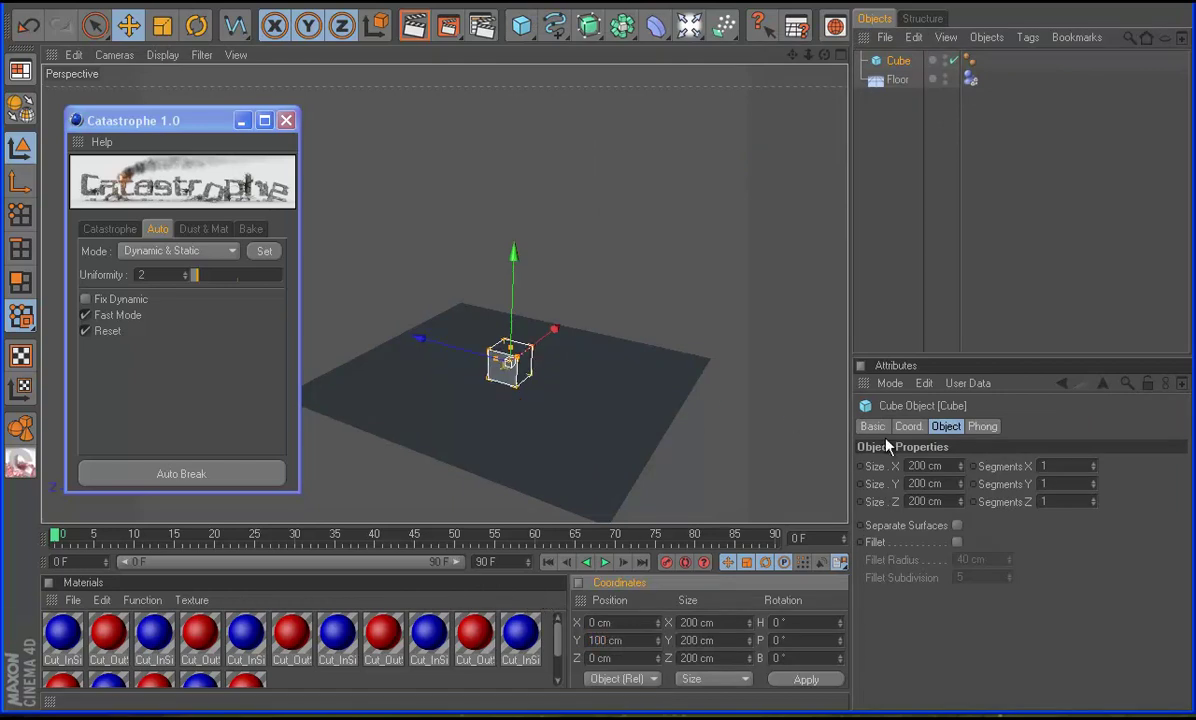
{"action": "double_click", "coordinate": [925, 484]}
{"action": "type", "text": "800"}
{"action": "key", "text": "Return"}
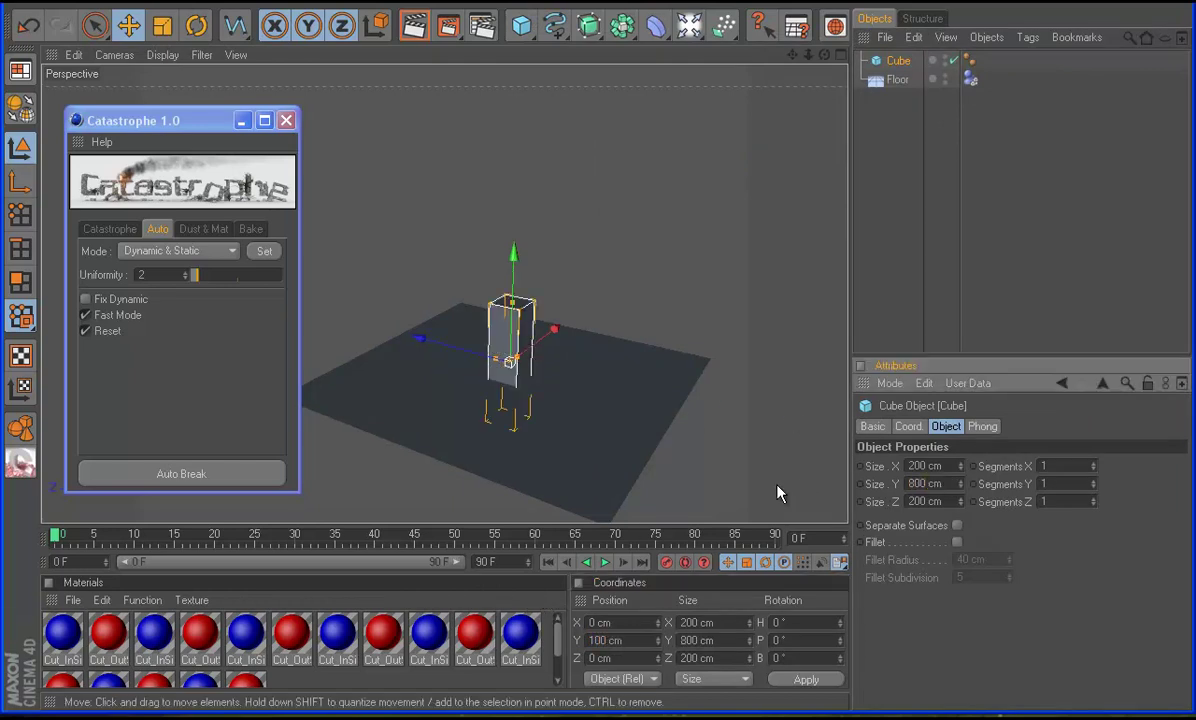
{"action": "double_click", "coordinate": [620, 640]}
{"action": "type", "text": "400"}
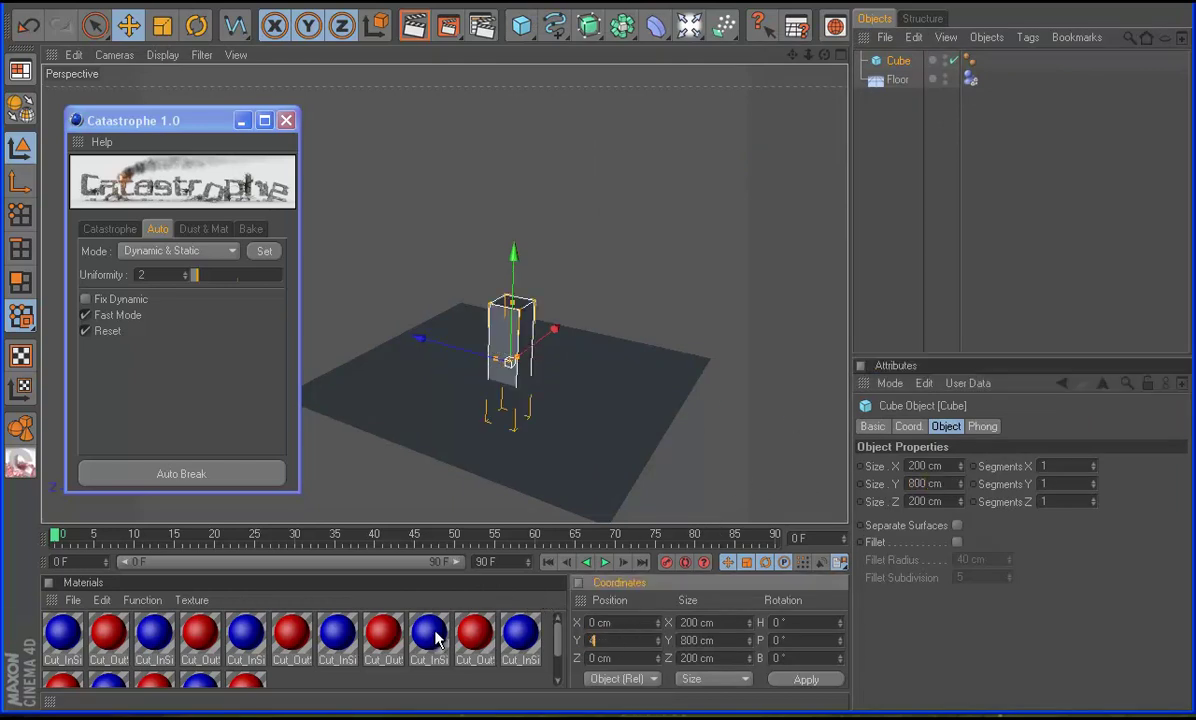
{"action": "key", "text": "Return"}
Add a sphere high above the column and give it a Dynamic Catastrophe tag
{"action": "left_click_drag", "start_coordinate": [519, 38], "coordinate": [662, 45]}
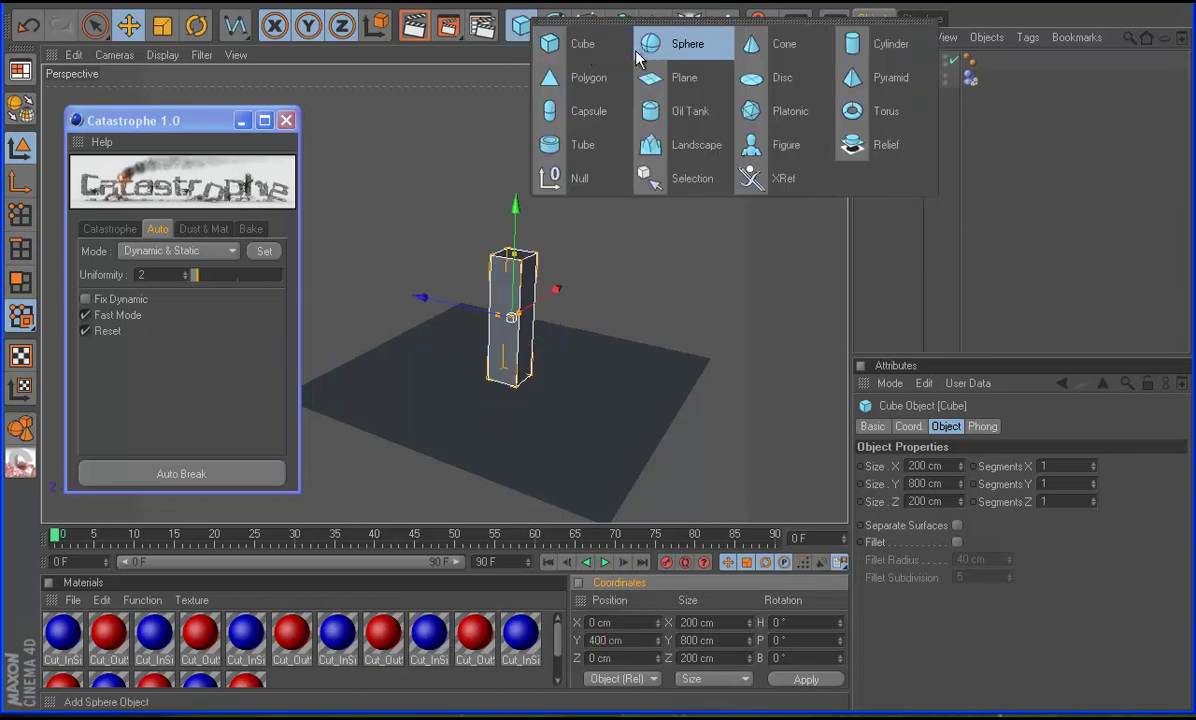
{"action": "left_click_drag", "start_coordinate": [512, 290], "coordinate": [528, 140]}
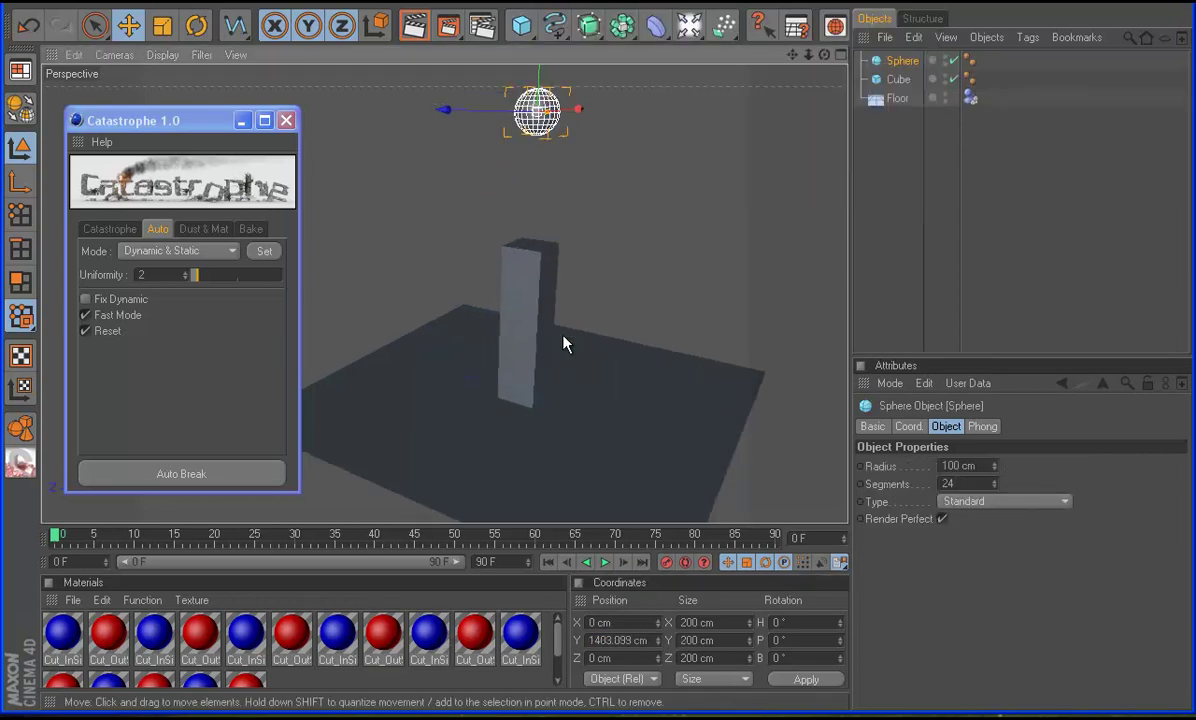
{"action": "left_click", "coordinate": [125, 230]}
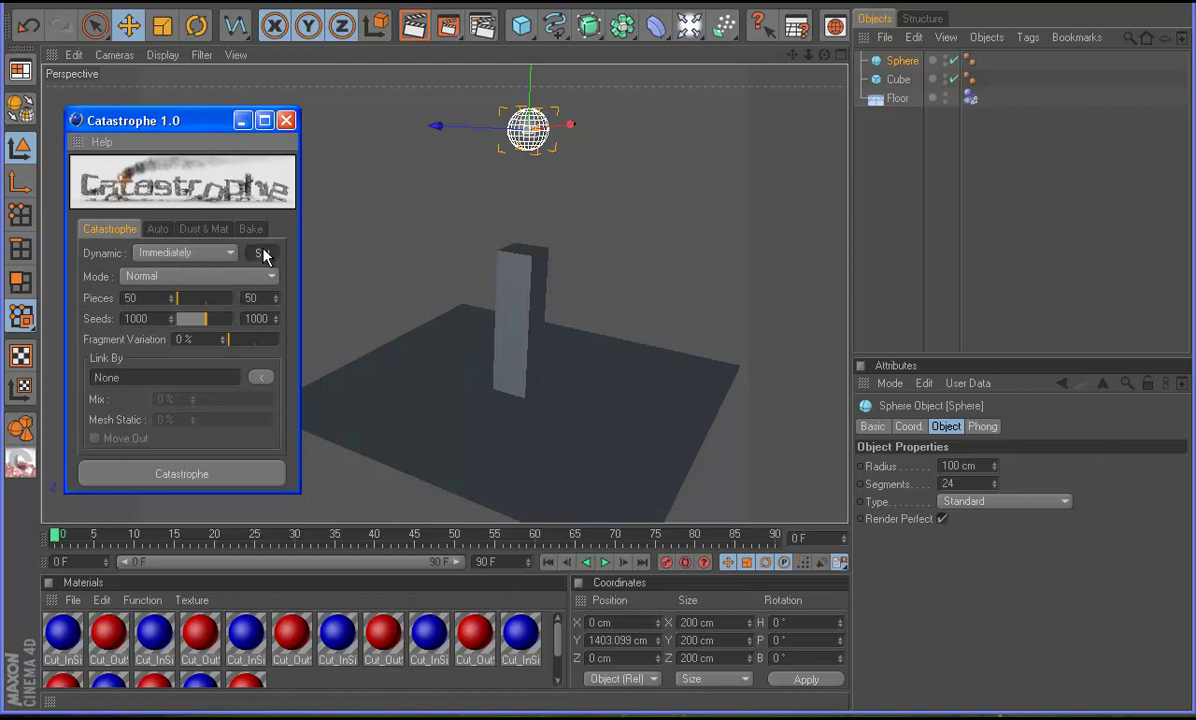
{"action": "left_click", "coordinate": [262, 253]}
{"action": "left_click", "coordinate": [157, 229]}
{"action": "left_click", "coordinate": [165, 251]}
{"action": "left_click", "coordinate": [175, 289]}
{"action": "left_click", "coordinate": [264, 252]}
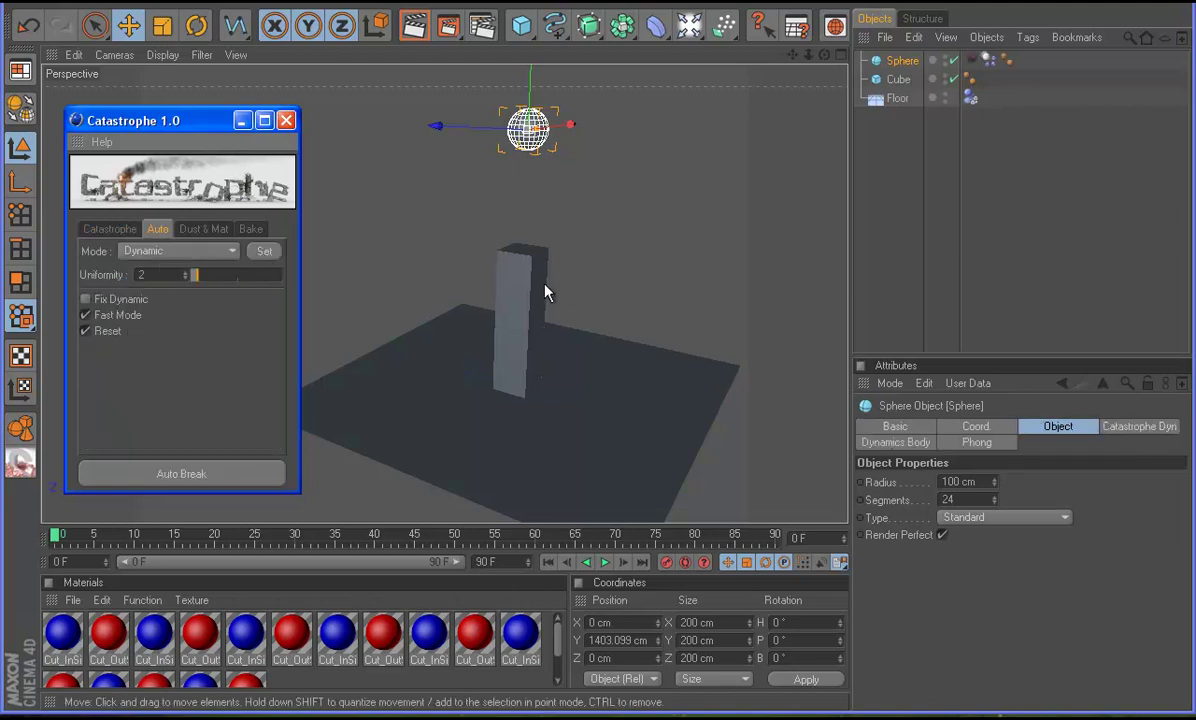
Give the column a Static Catastrophe tag
{"action": "left_click", "coordinate": [508, 305]}
{"action": "left_click", "coordinate": [178, 251]}
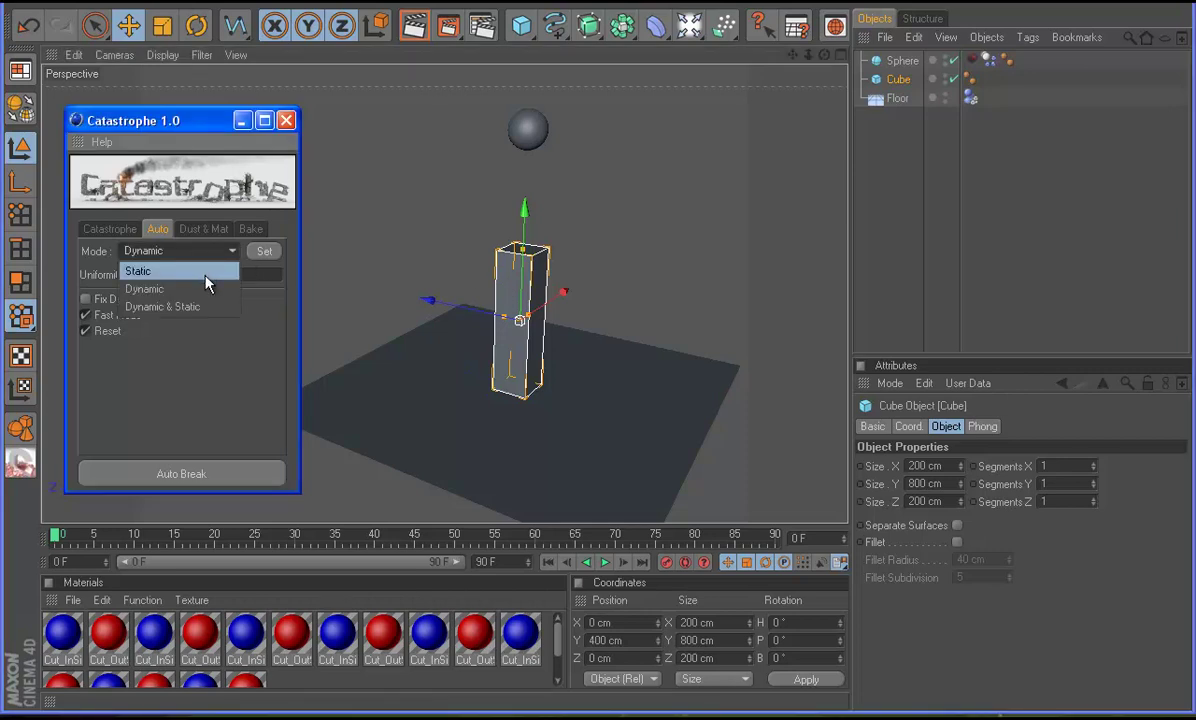
{"action": "left_click", "coordinate": [200, 270]}
{"action": "left_click", "coordinate": [264, 252]}
Auto Break the sphere and column, preview the impact, and rewind to frame 0
{"action": "scroll", "coordinate": [397, 286], "scroll_direction": "down", "scroll_amount": 1}
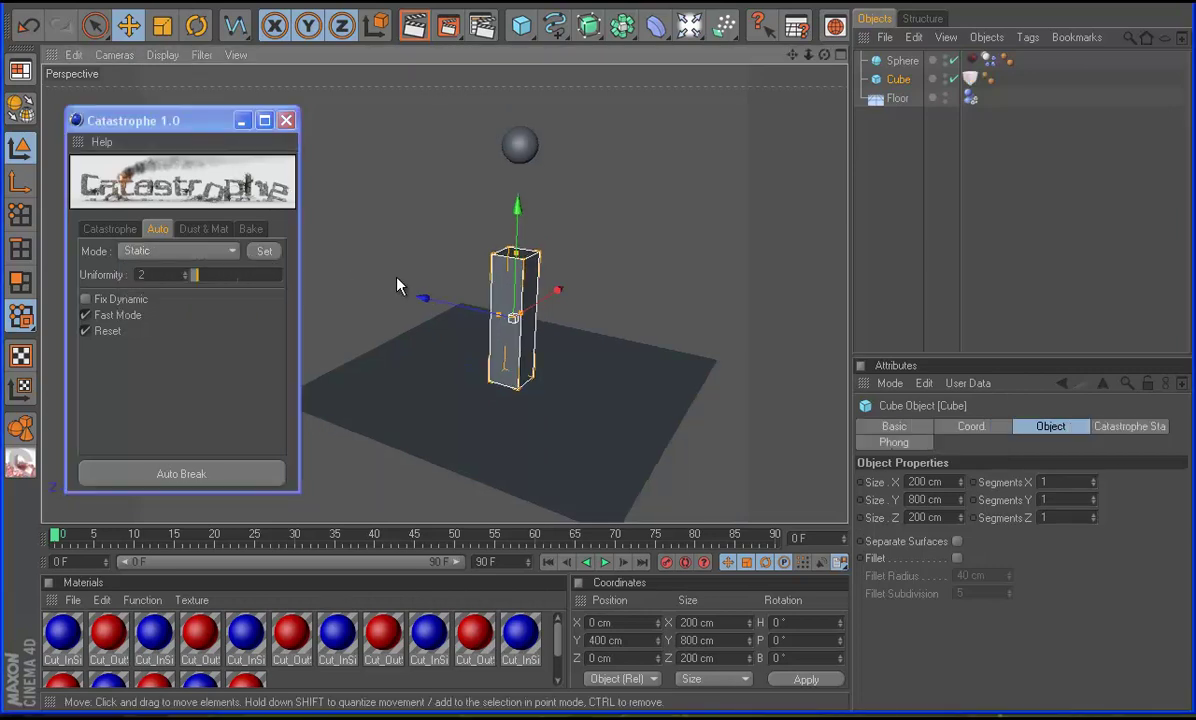
{"action": "left_click", "coordinate": [520, 148]}
{"action": "left_click", "coordinate": [498, 268], "text": "shift"}
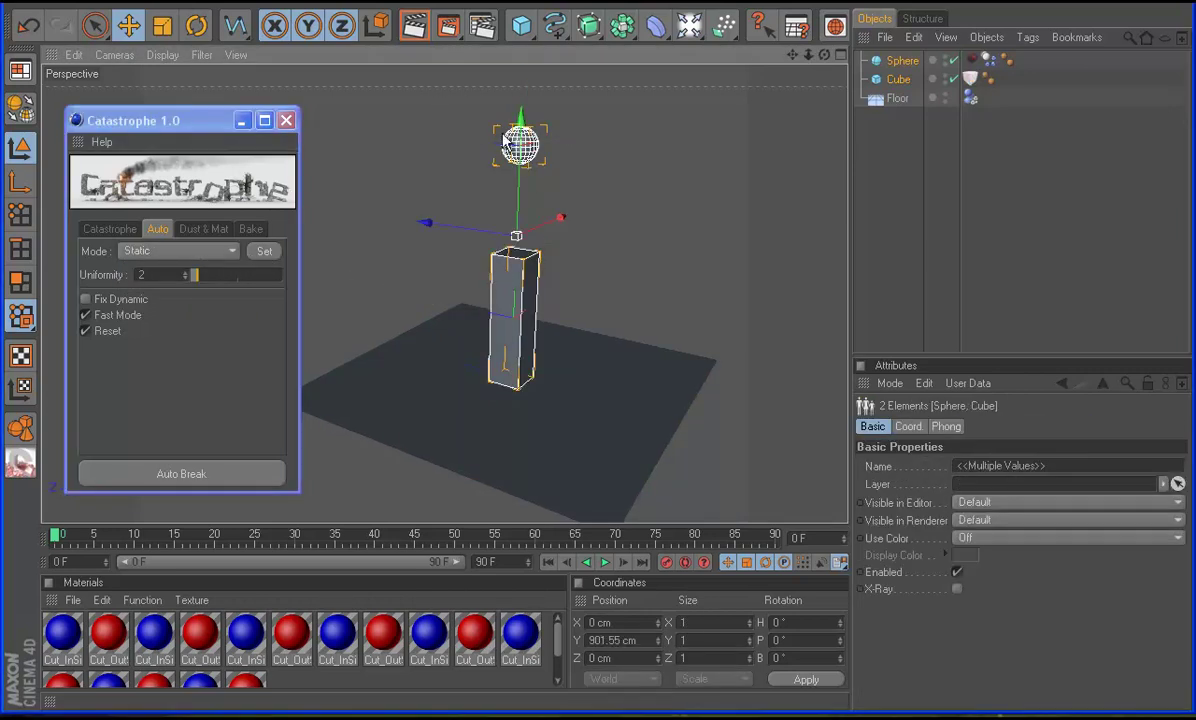
{"action": "left_click", "coordinate": [206, 472]}
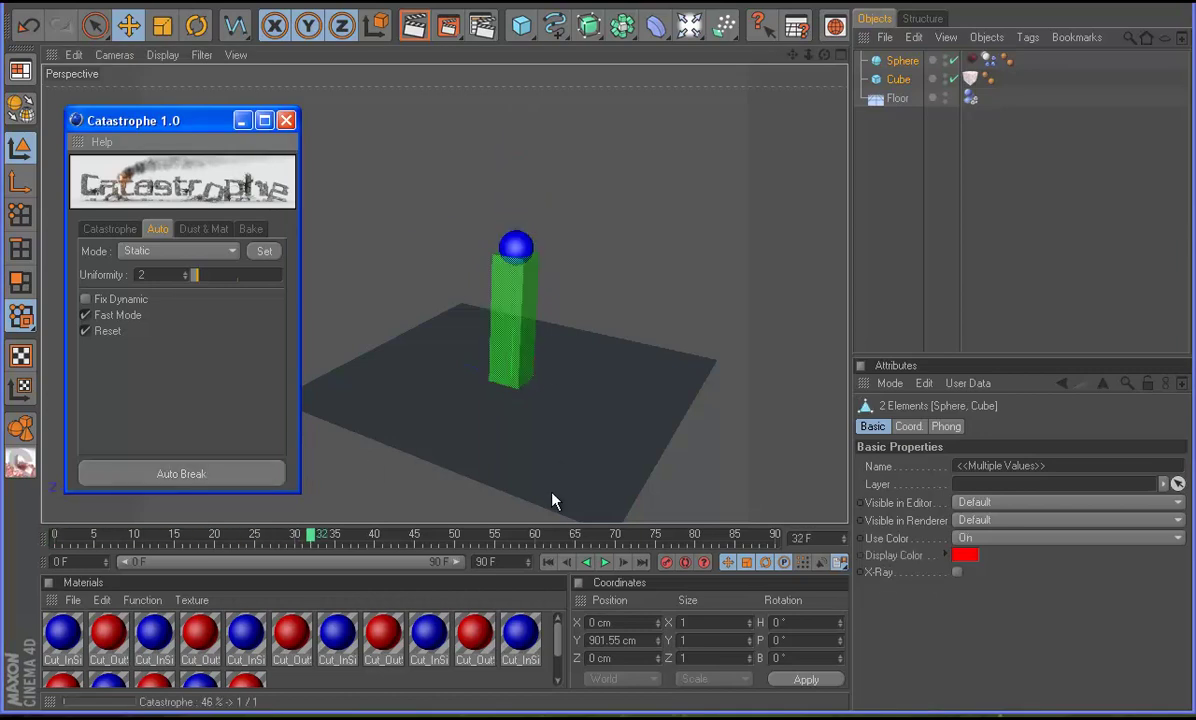
{"action": "left_click", "coordinate": [604, 562]}
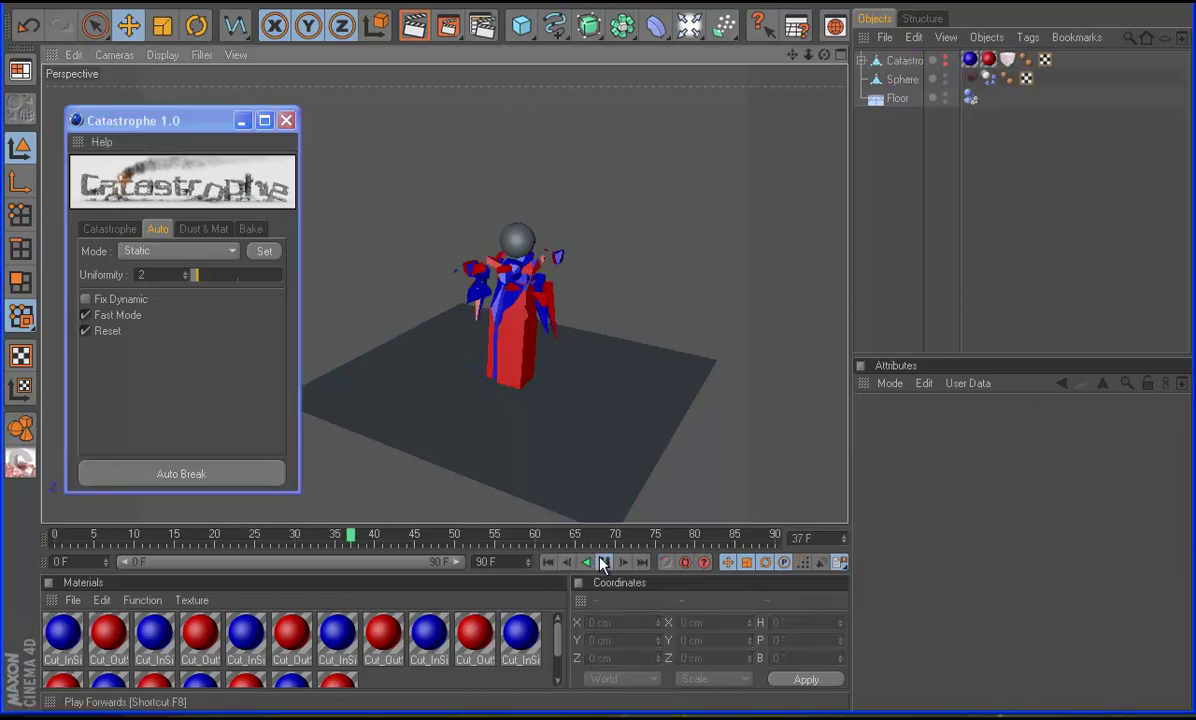
{"action": "left_click", "coordinate": [604, 562]}
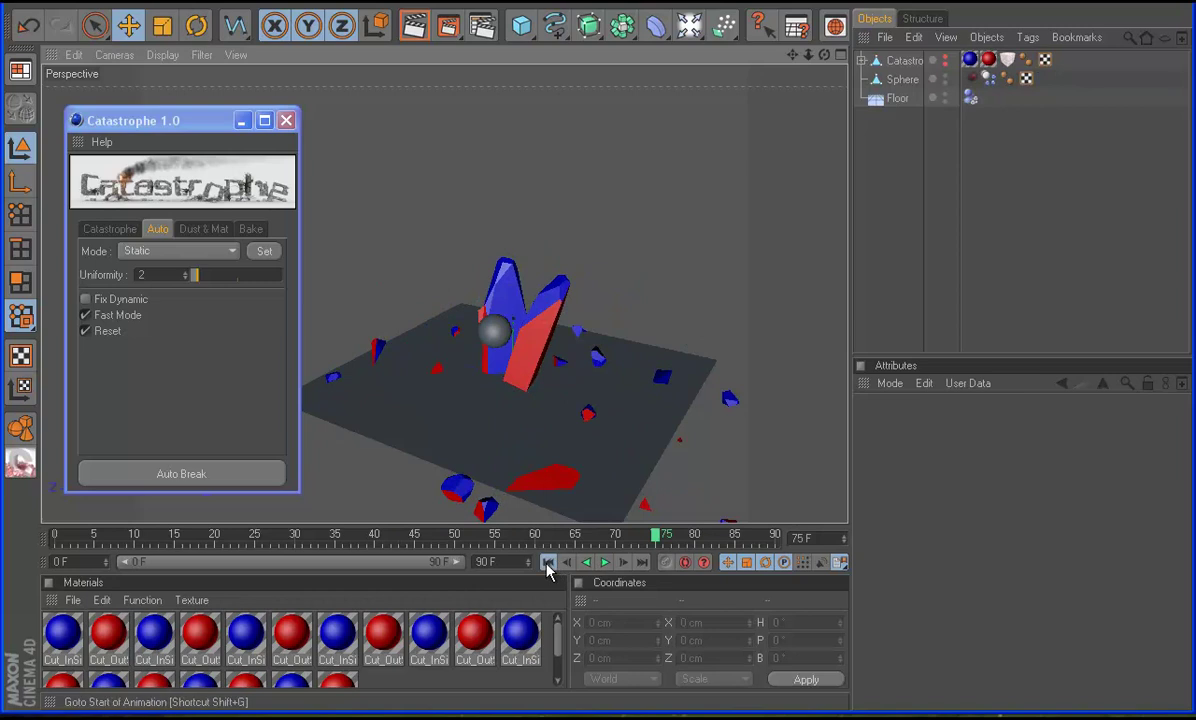
{"action": "left_click", "coordinate": [548, 563]}
{"action": "left_click", "coordinate": [897, 61]}
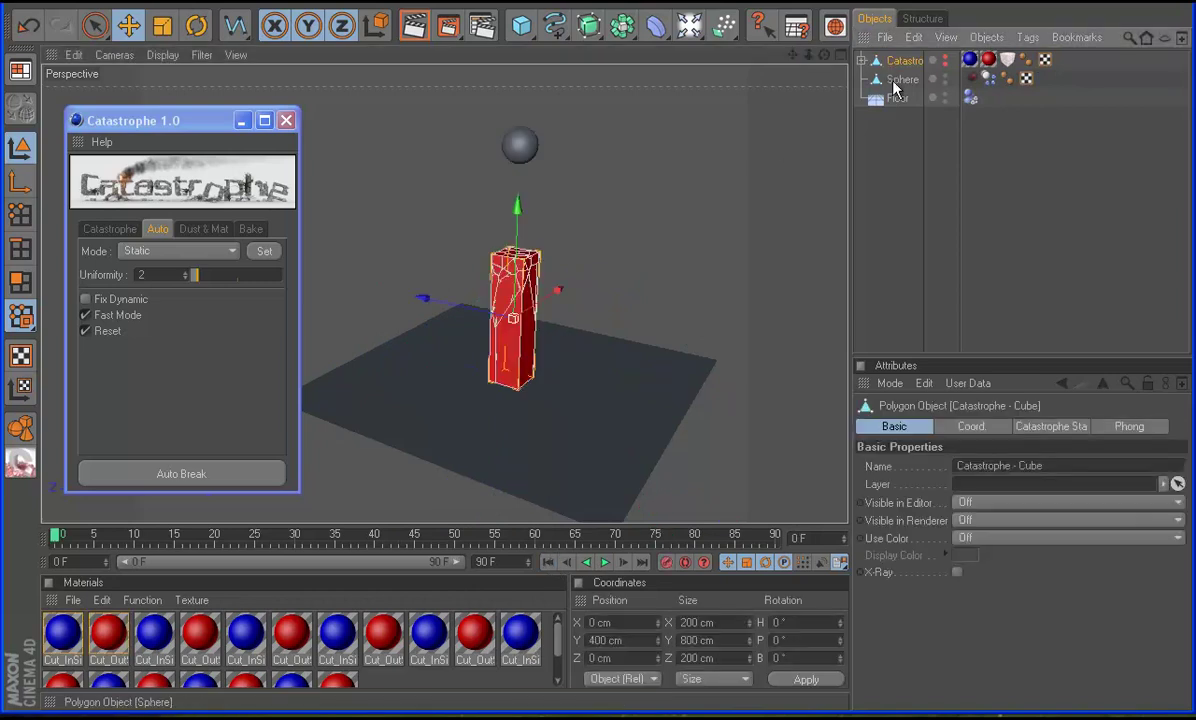
Re-fracture the column at Uniformity 5 and preview the break
{"action": "left_click", "coordinate": [898, 80], "text": "ctrl"}
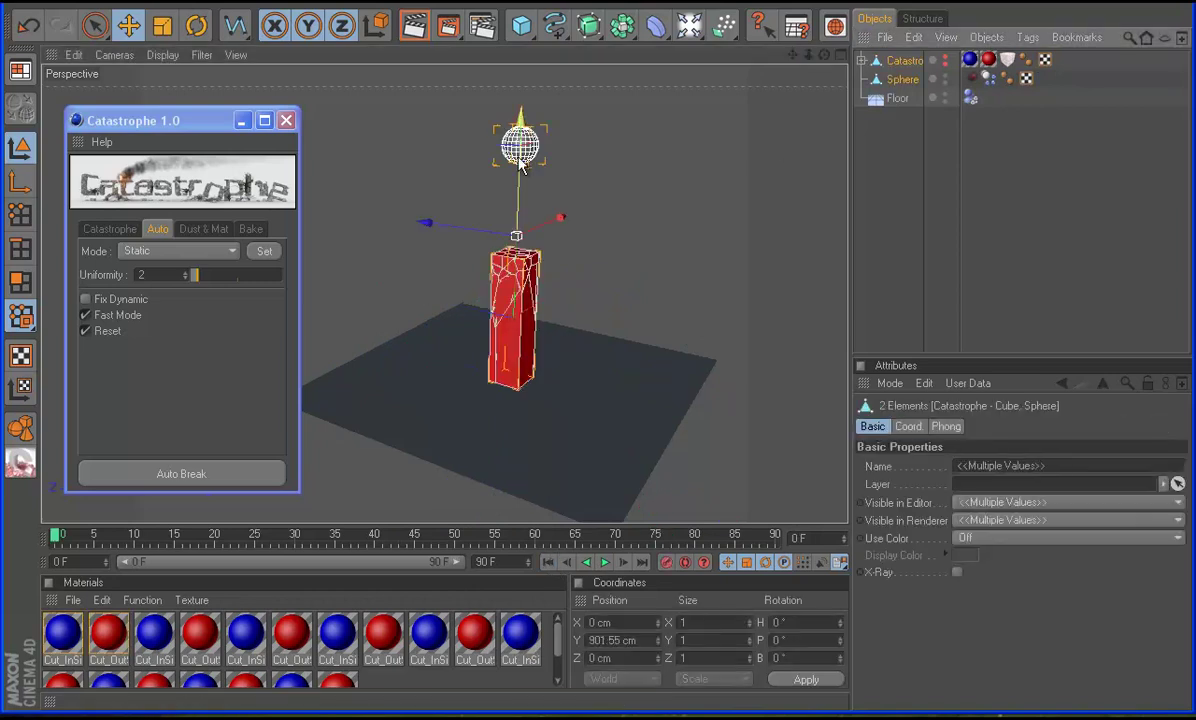
{"action": "left_click", "coordinate": [185, 272]}
{"action": "left_click", "coordinate": [185, 272]}
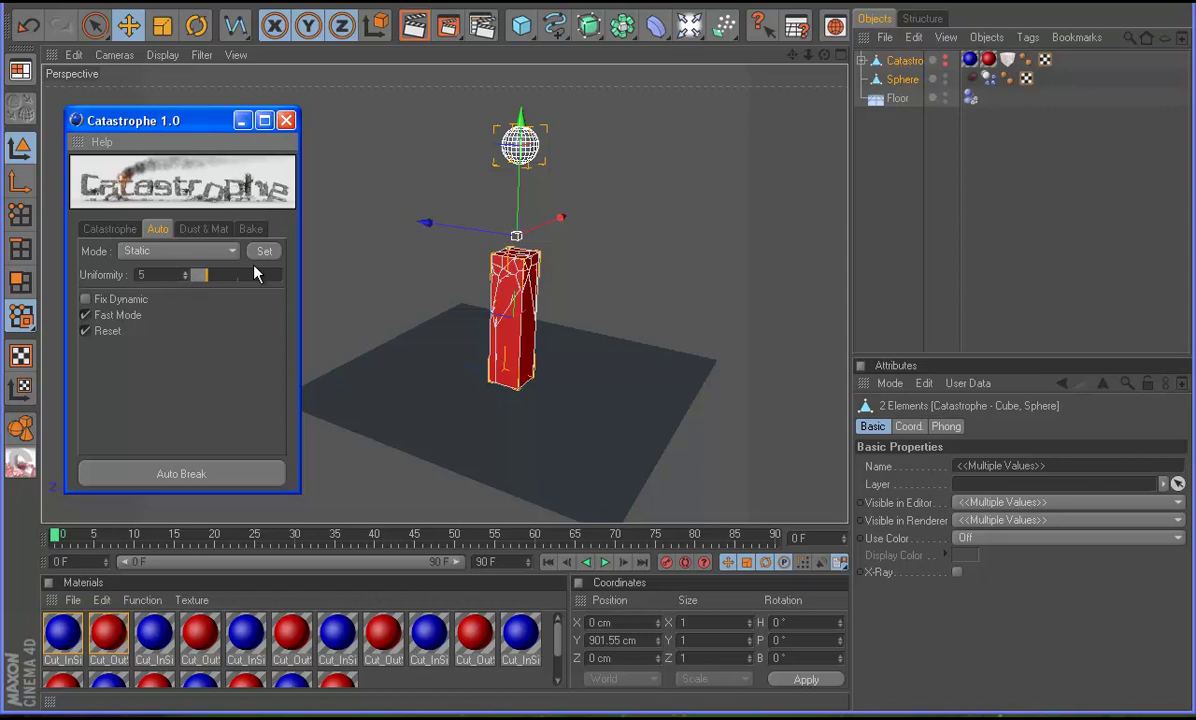
{"action": "left_click", "coordinate": [169, 477]}
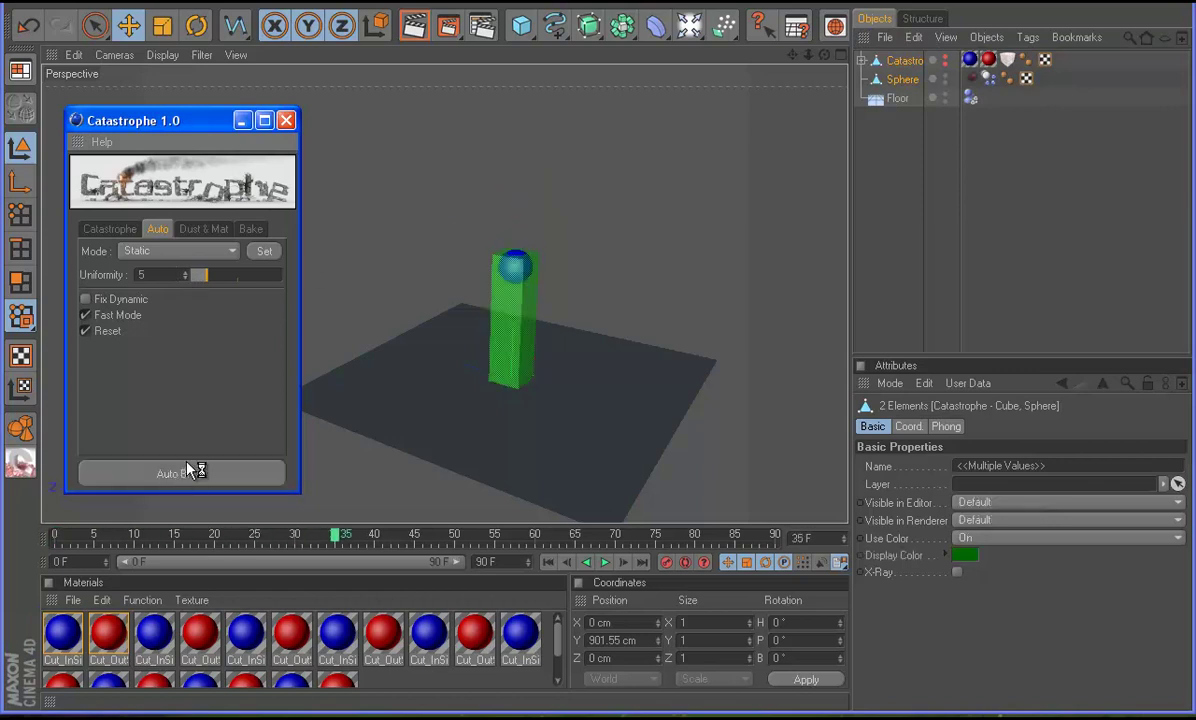
{"action": "left_click", "coordinate": [604, 562]}
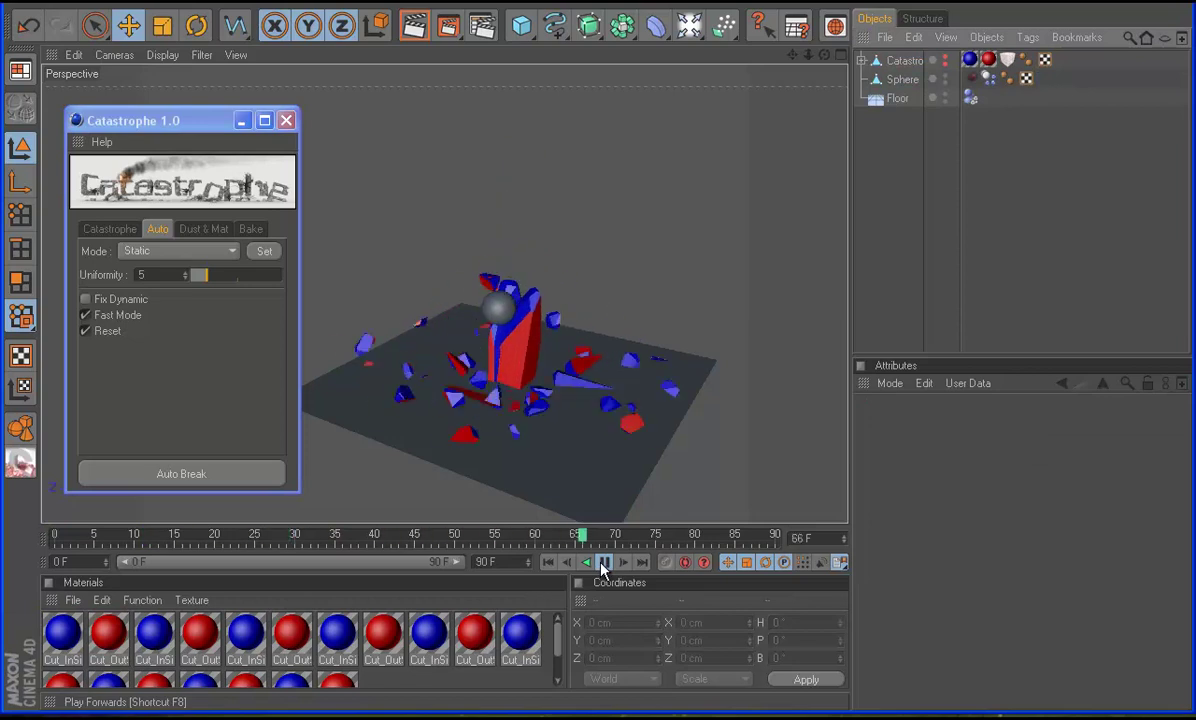
{"action": "left_click", "coordinate": [604, 562]}
Set Uniformity to 7, re-fracture the column with the sphere, and play it back
{"action": "type", "text": "7"}
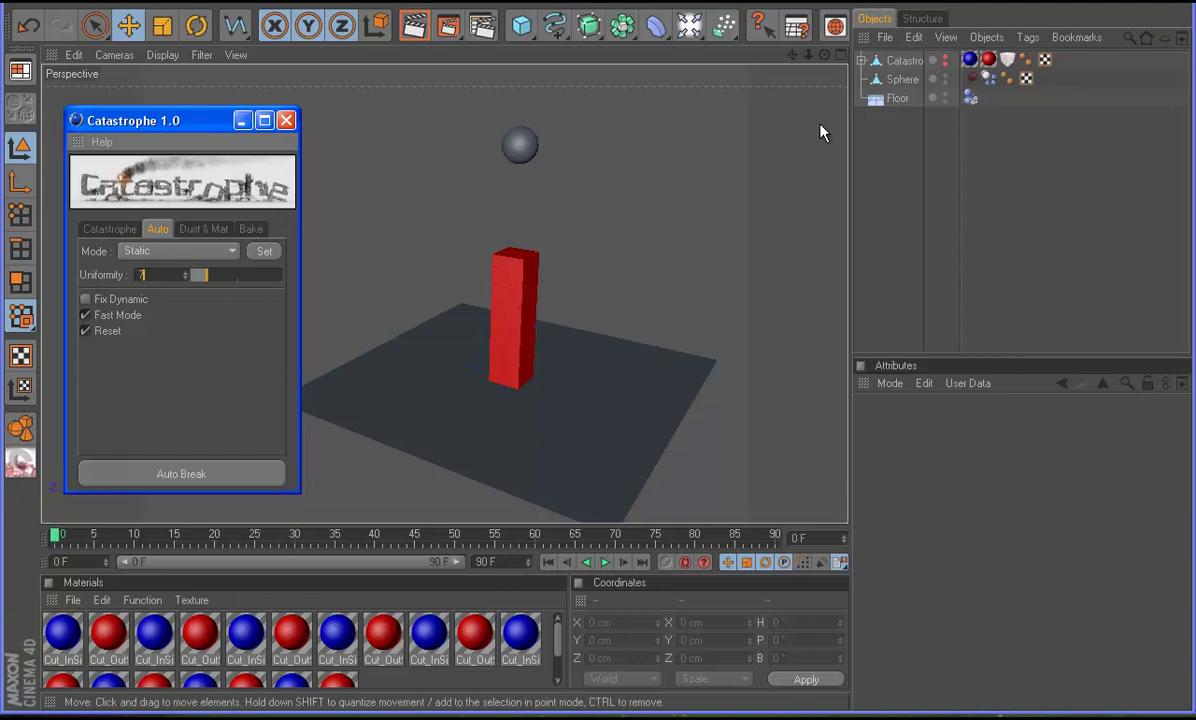
{"action": "left_click", "coordinate": [514, 320]}
{"action": "left_click", "coordinate": [520, 145], "text": "shift"}
{"action": "left_click", "coordinate": [246, 477]}
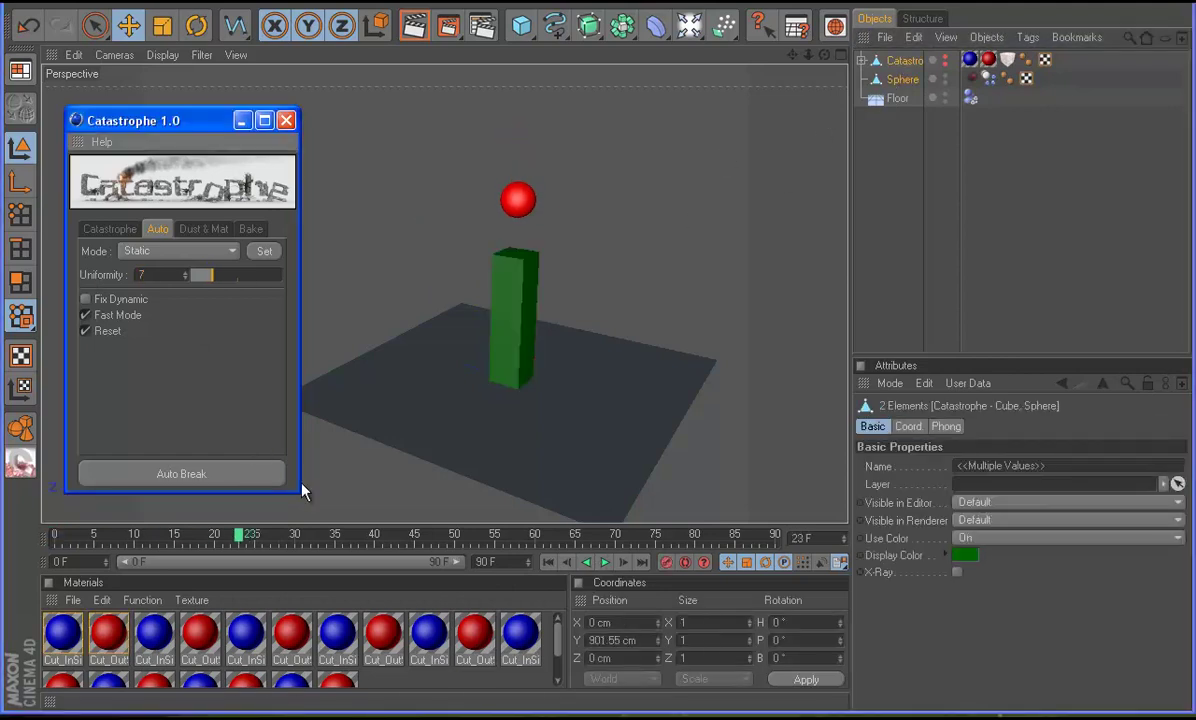
{"action": "left_click", "coordinate": [604, 562]}
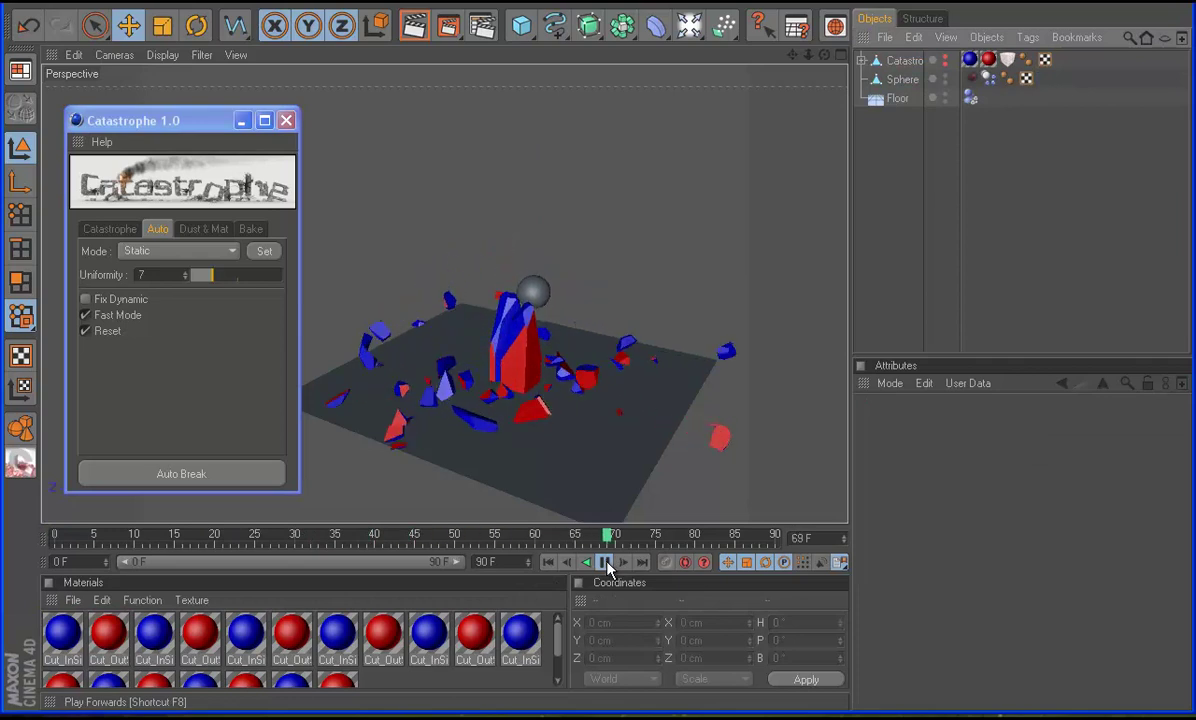
{"action": "left_click", "coordinate": [605, 563]}
{"action": "left_click", "coordinate": [549, 562]}
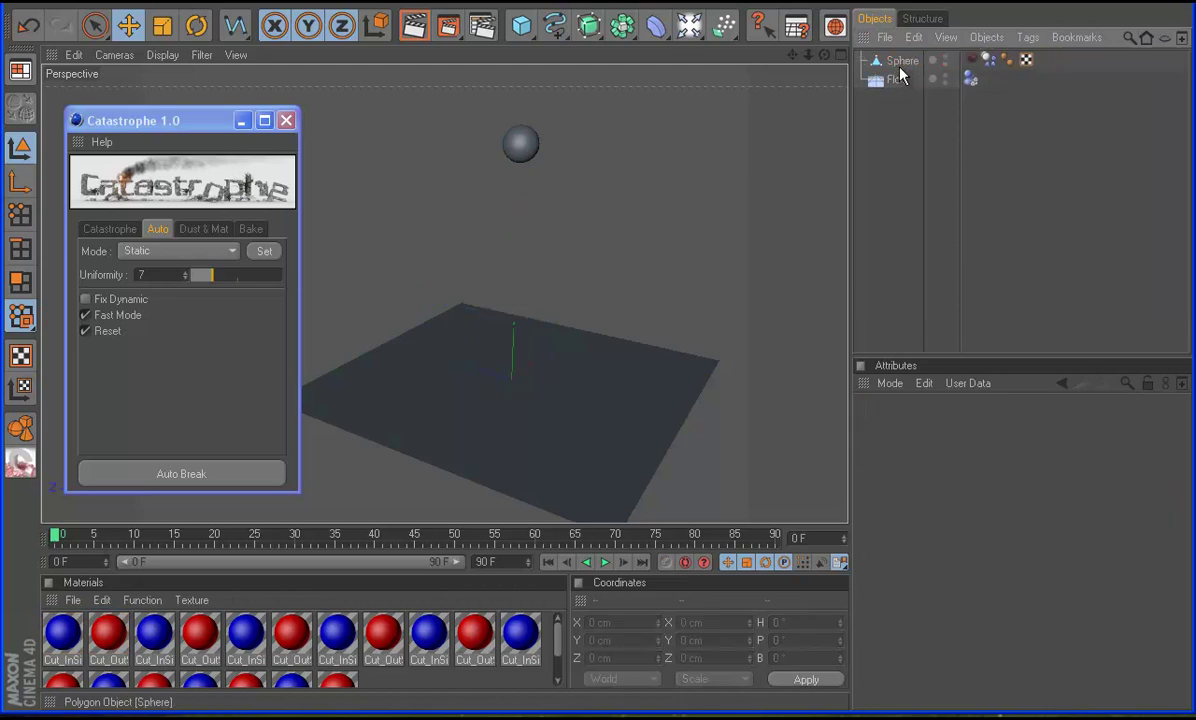
Add a cube and duplicate it into a vertical stack of three
{"action": "left_click", "coordinate": [521, 25]}
{"action": "left_click", "coordinate": [547, 43]}
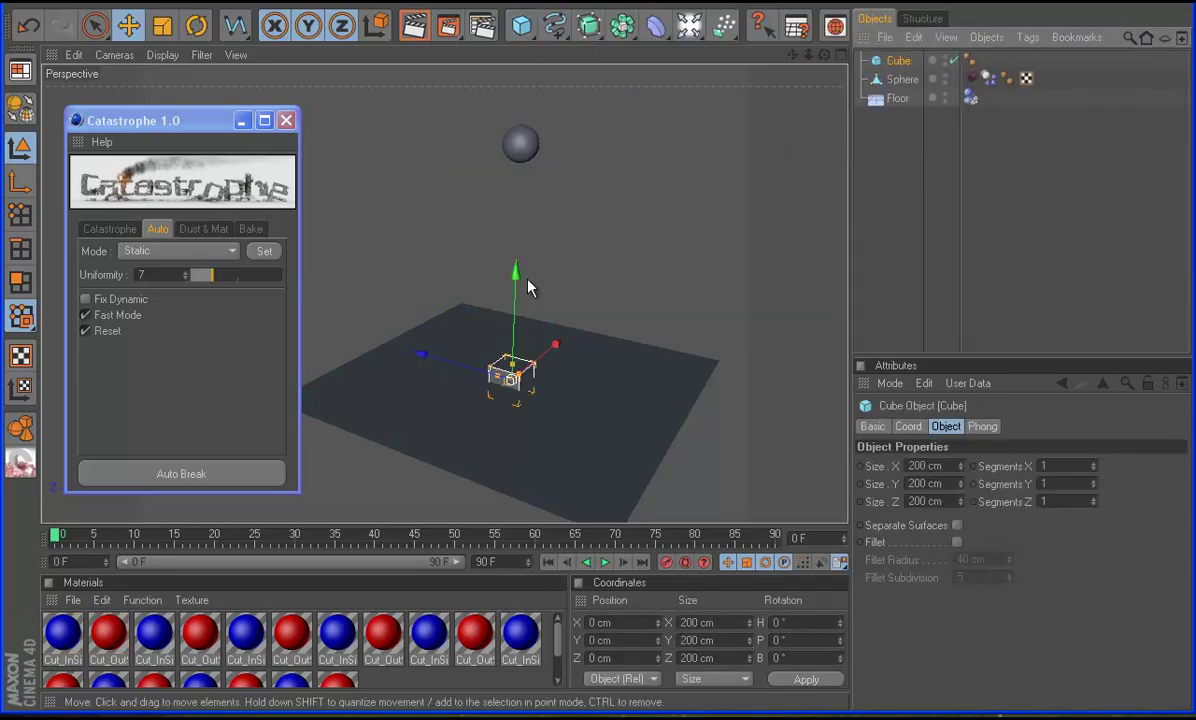
{"action": "left_click_drag", "start_coordinate": [600, 379], "coordinate": [598, 379], "text": "ctrl"}
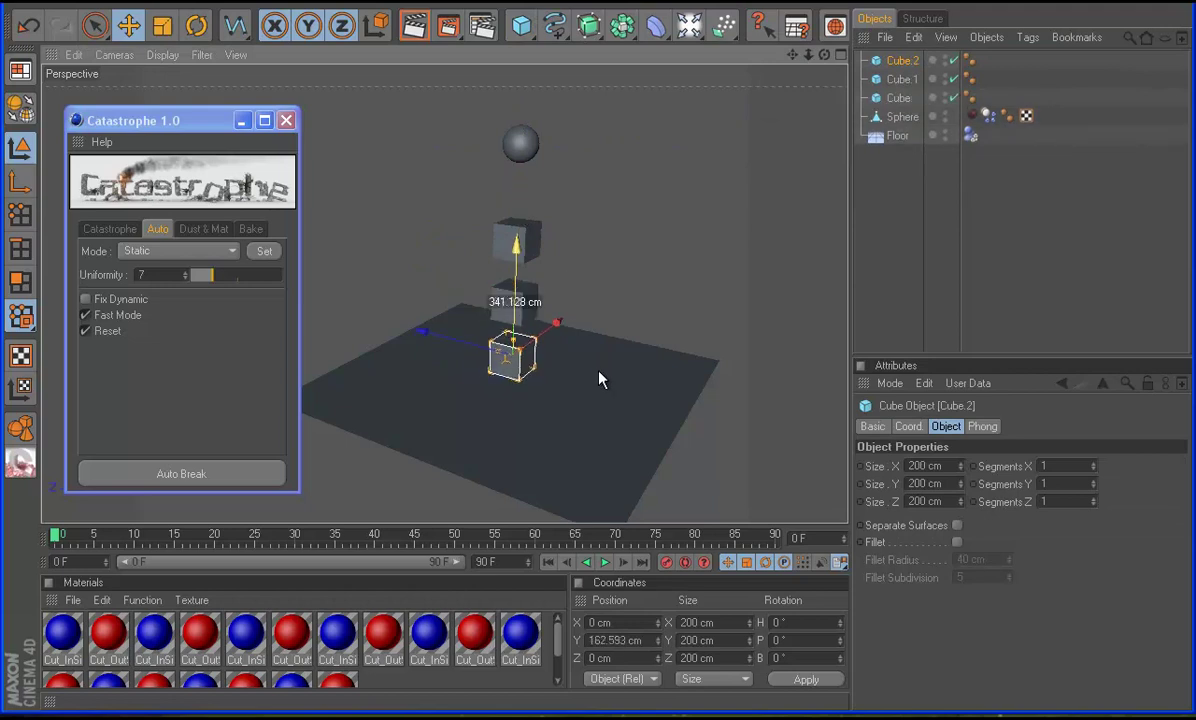
Resize the three cubes into flat 901 × 85 × 846 cm slabs
{"action": "left_click", "coordinate": [898, 98], "text": "shift"}
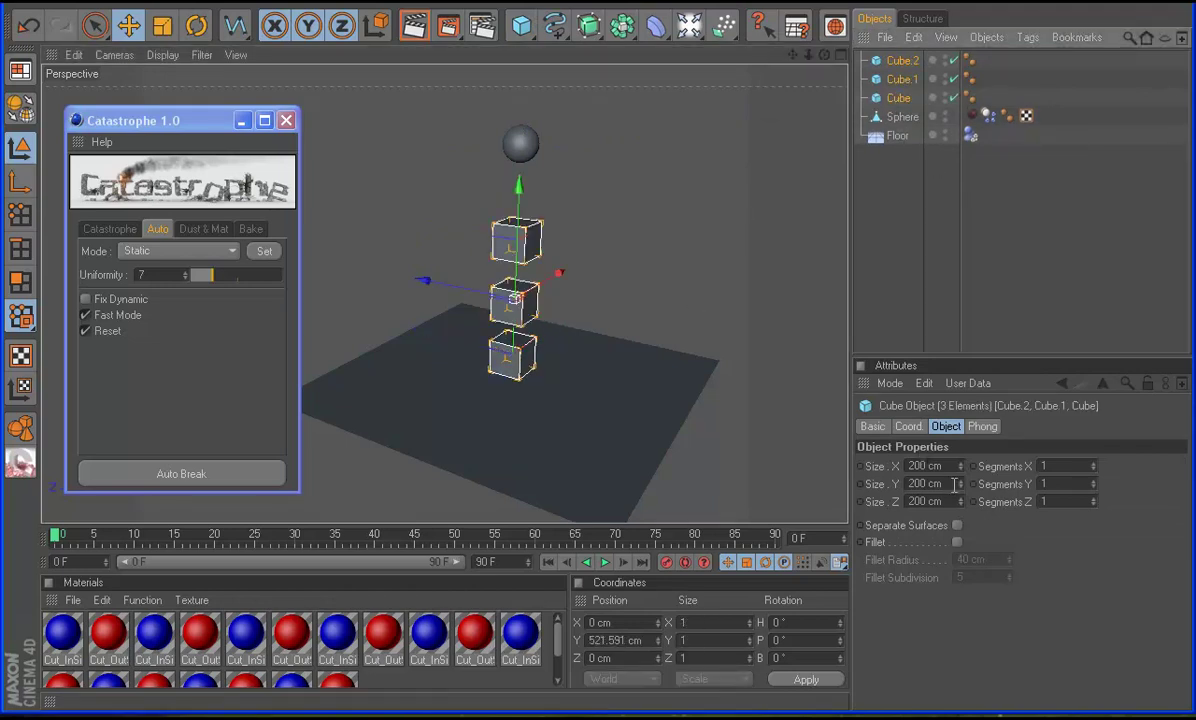
{"action": "left_click_drag", "start_coordinate": [959, 484], "coordinate": [960, 466]}
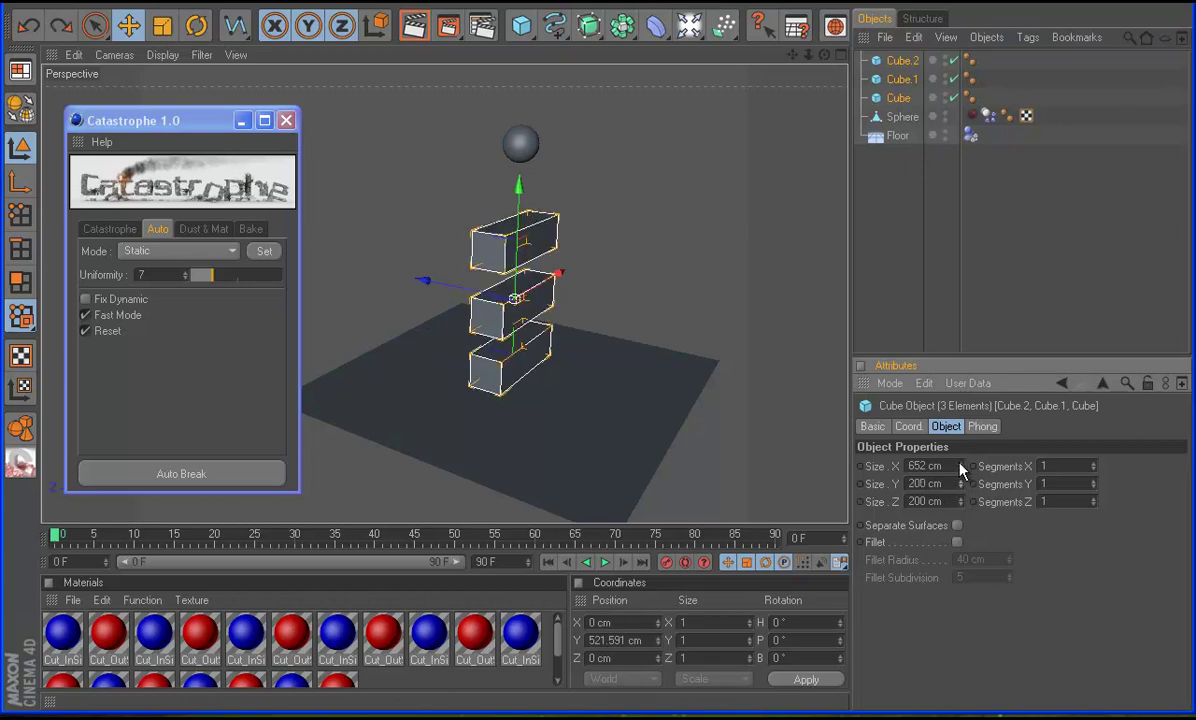
{"action": "mouse_move", "coordinate": [960, 501]}
{"action": "left_mouse_down"}
{"action": "mouse_move", "coordinate": [964, 490]}
{"action": "mouse_move", "coordinate": [962, 500]}
{"action": "left_mouse_up"}
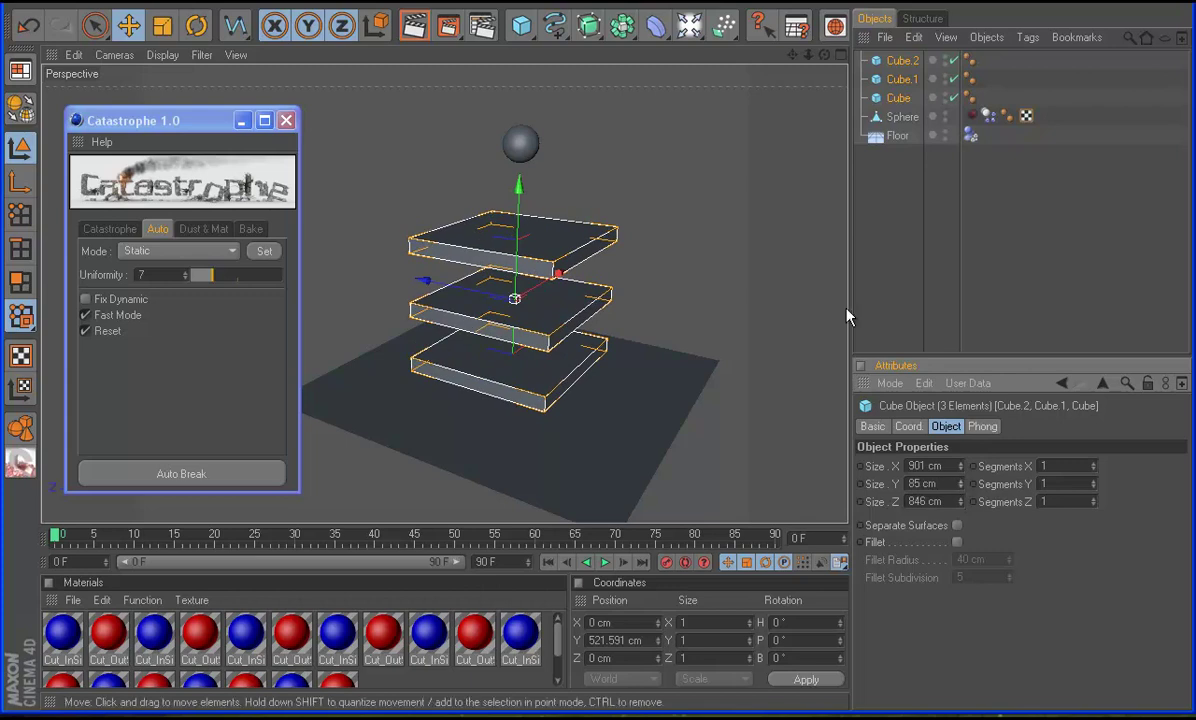
{"action": "left_click", "coordinate": [897, 213]}
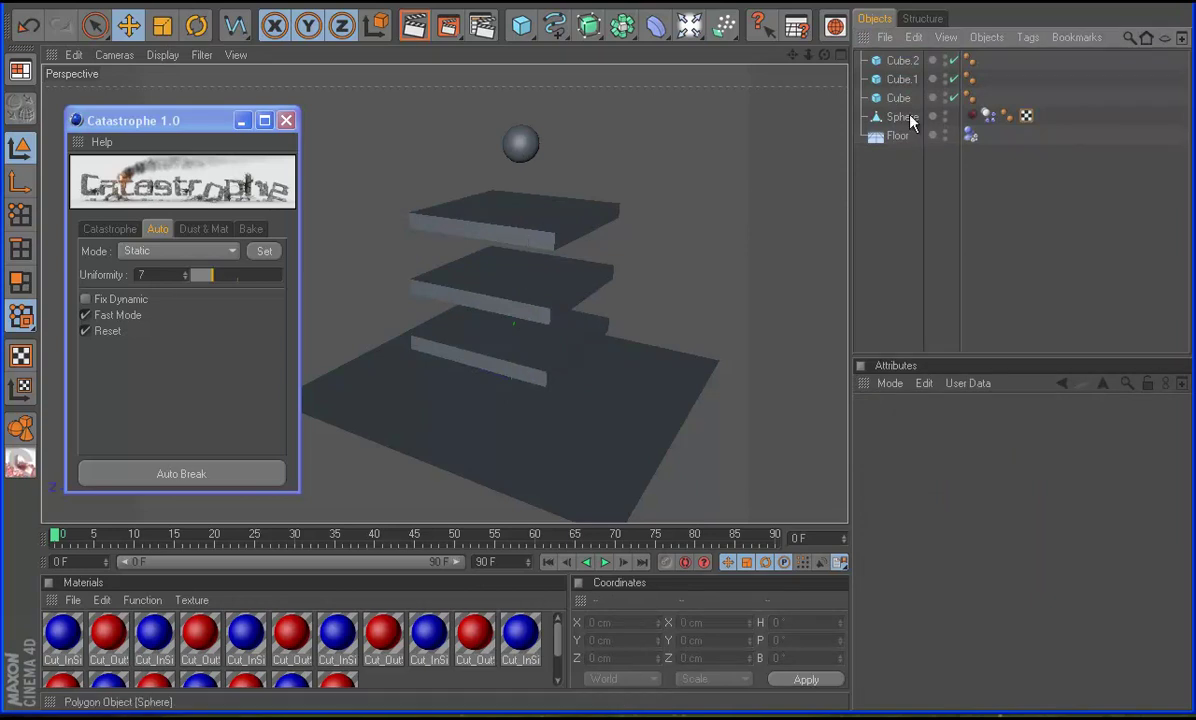
Give all three slabs Static Catastrophe tags and add the sphere to the selection
{"action": "left_click_drag", "start_coordinate": [850, 112], "coordinate": [845, 58]}
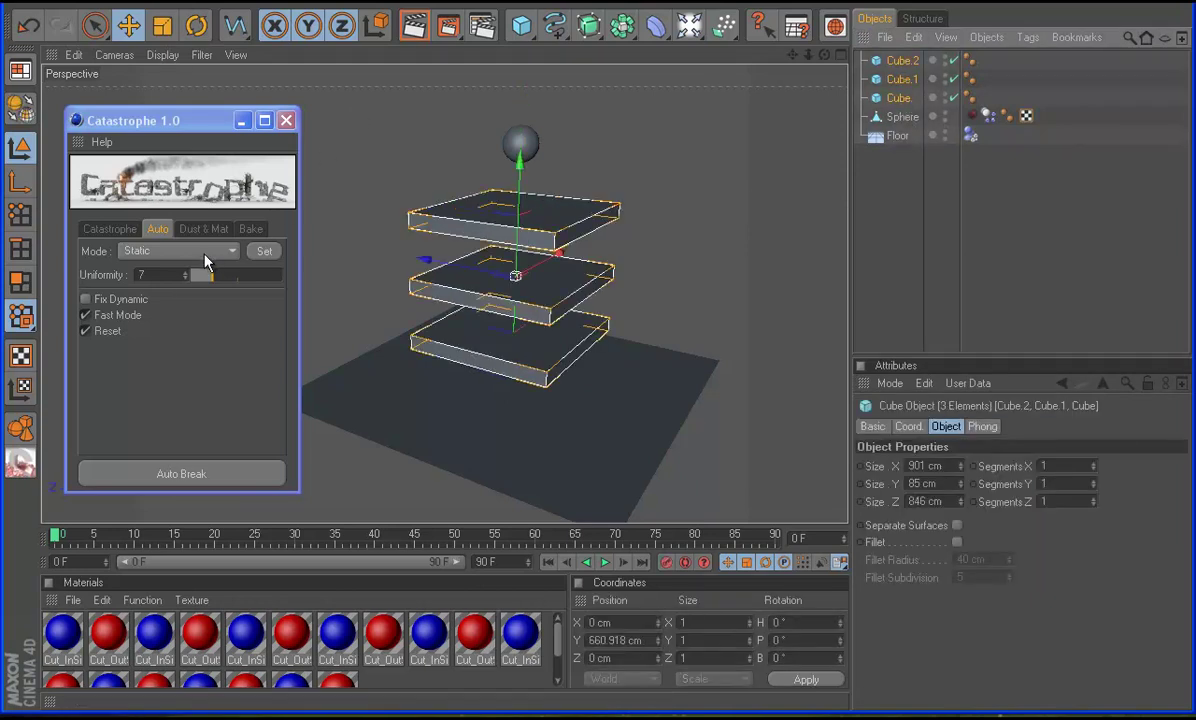
{"action": "left_click", "coordinate": [262, 250]}
{"action": "left_click", "coordinate": [520, 145], "text": "shift"}
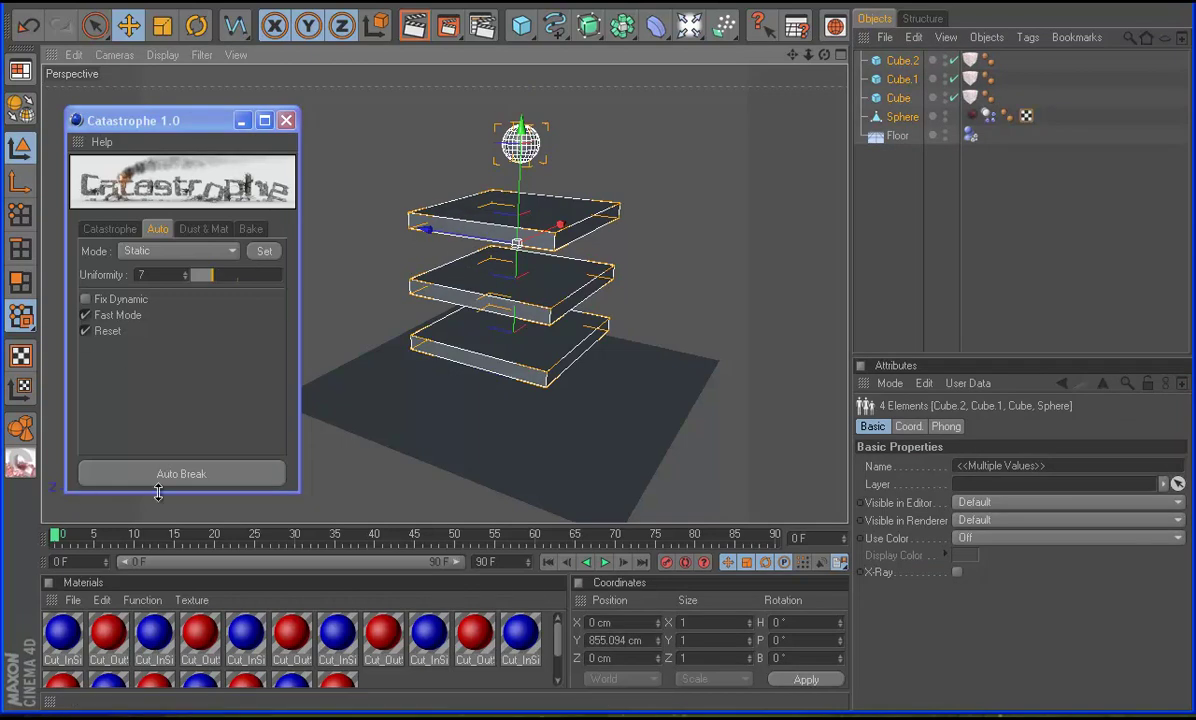
Turn off Reset, Auto Break the three slabs with the sphere, and preview the shattering
{"action": "left_click", "coordinate": [108, 332]}
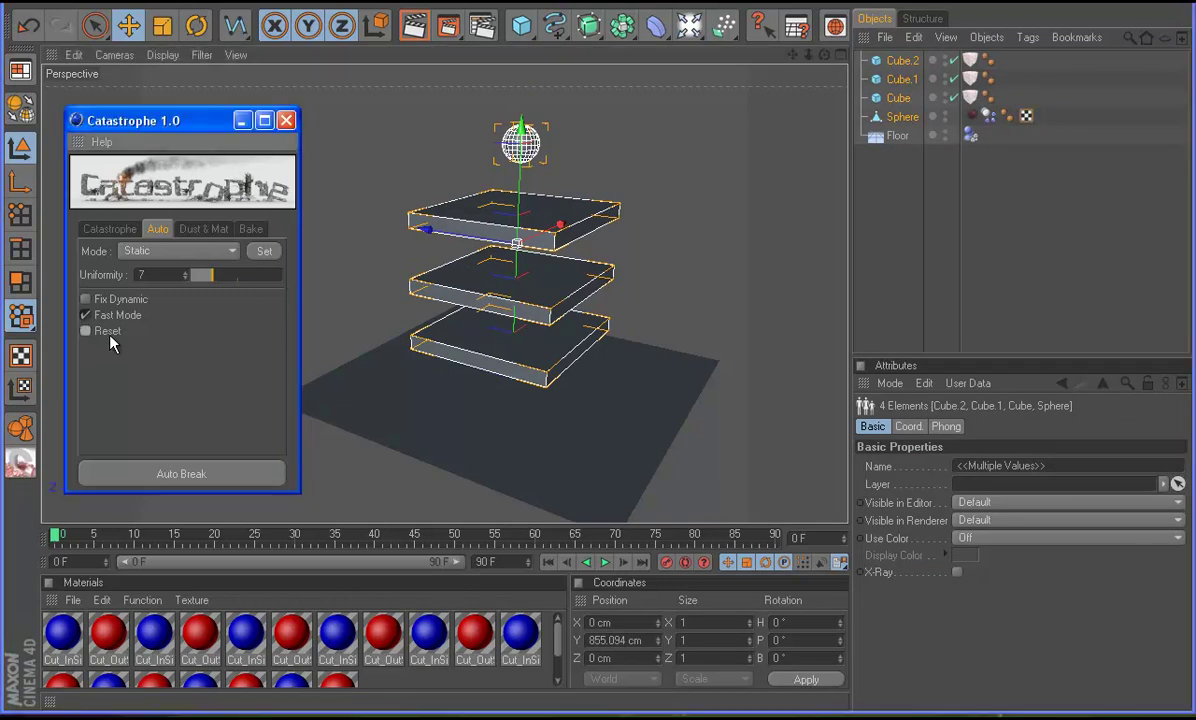
{"action": "left_click", "coordinate": [196, 477]}
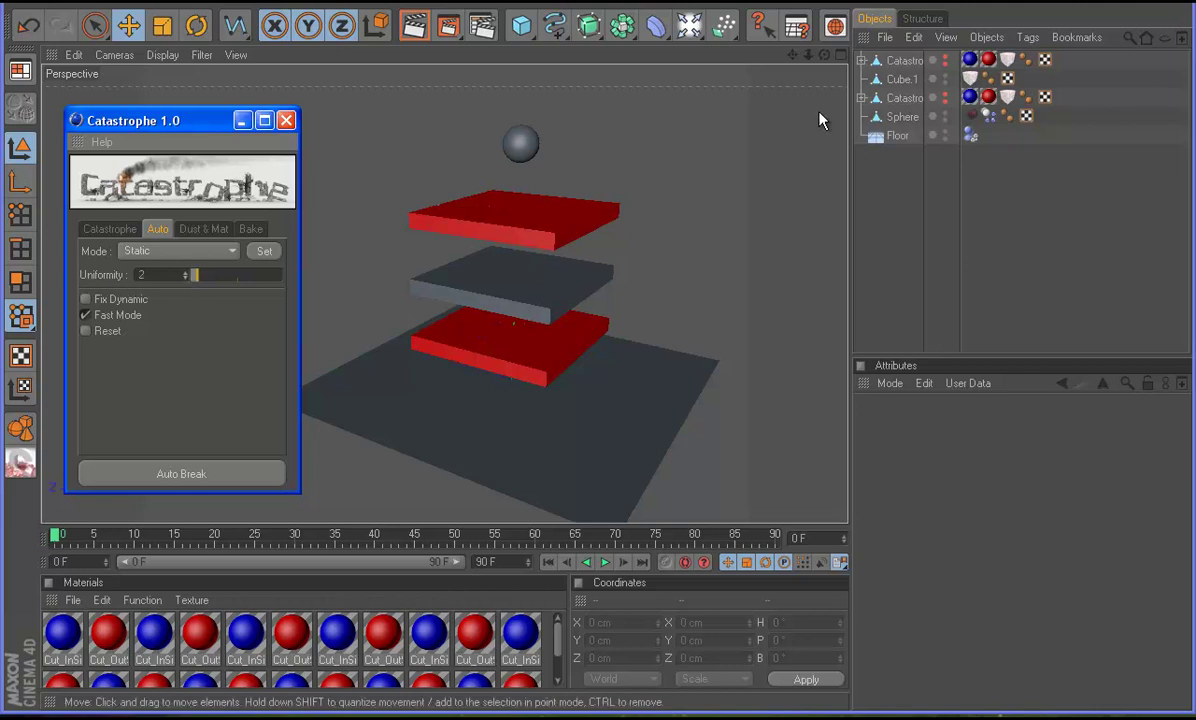
{"action": "left_click_drag", "start_coordinate": [866, 58], "coordinate": [895, 122]}
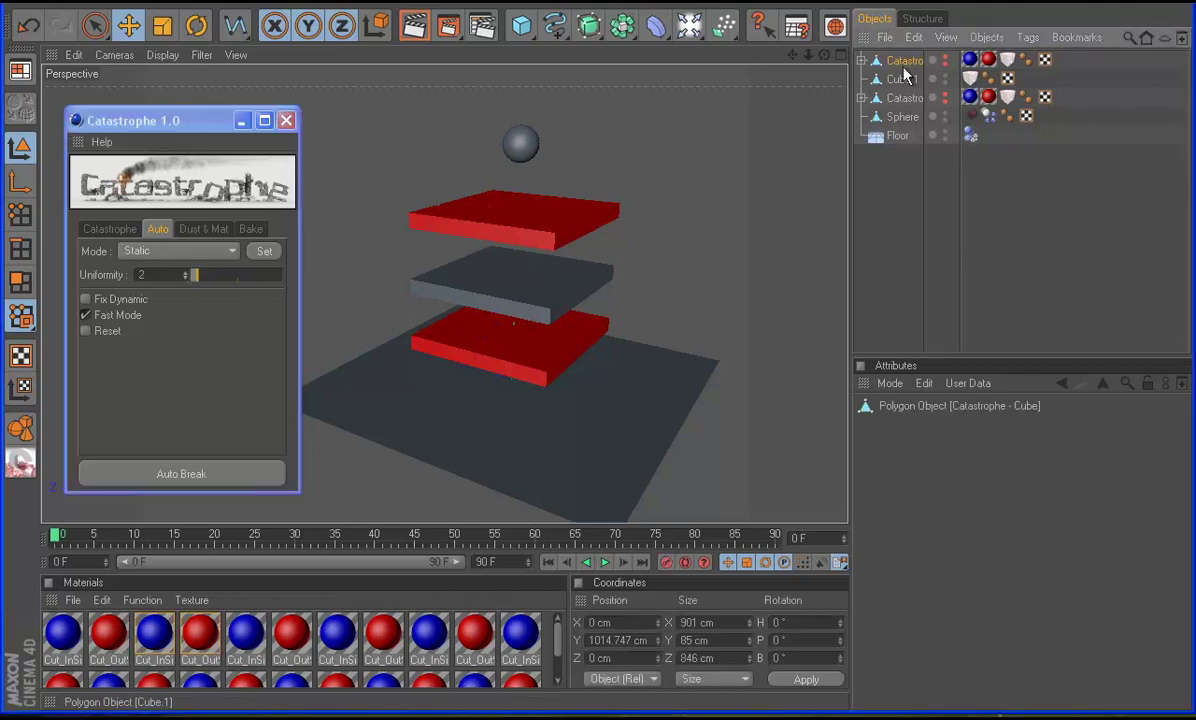
{"action": "left_click", "coordinate": [205, 482]}
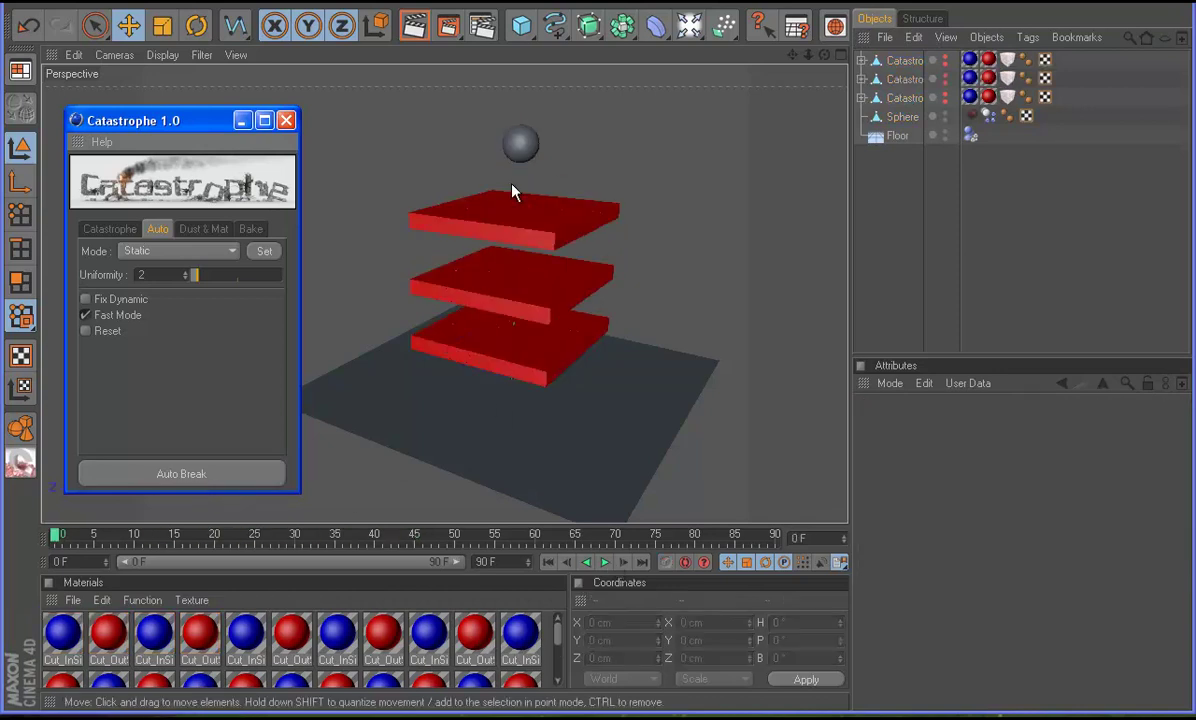
{"action": "left_click", "coordinate": [604, 562]}
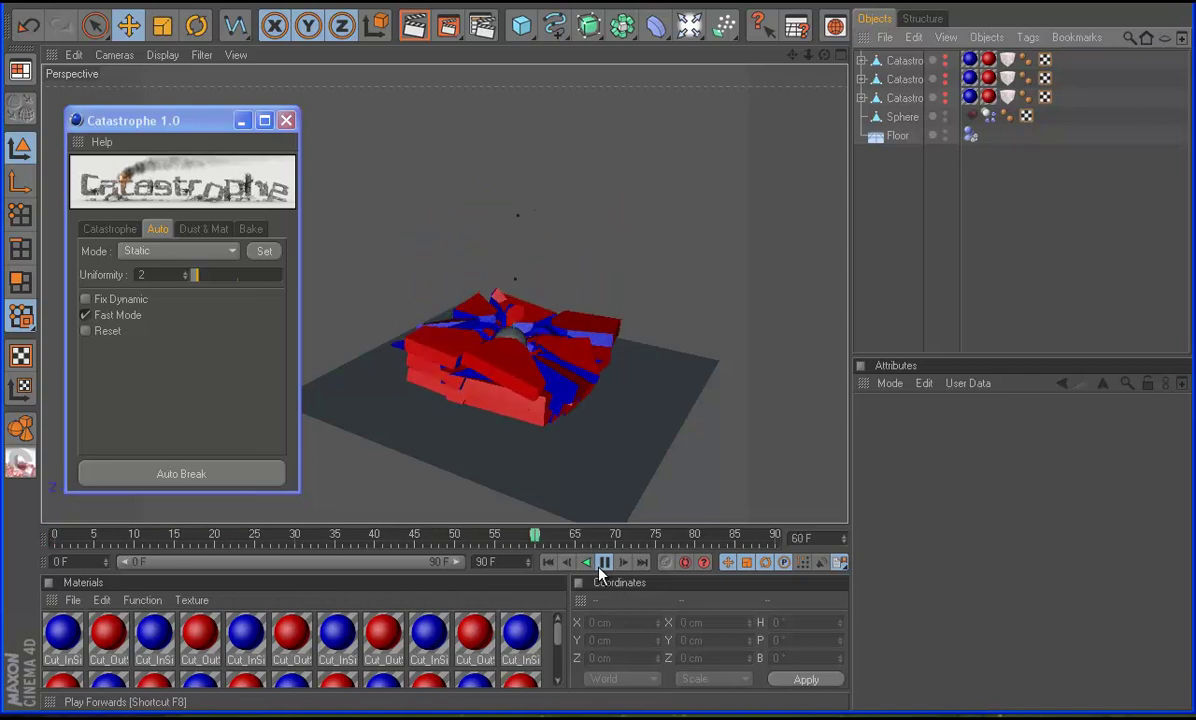
{"action": "left_click", "coordinate": [548, 562]}
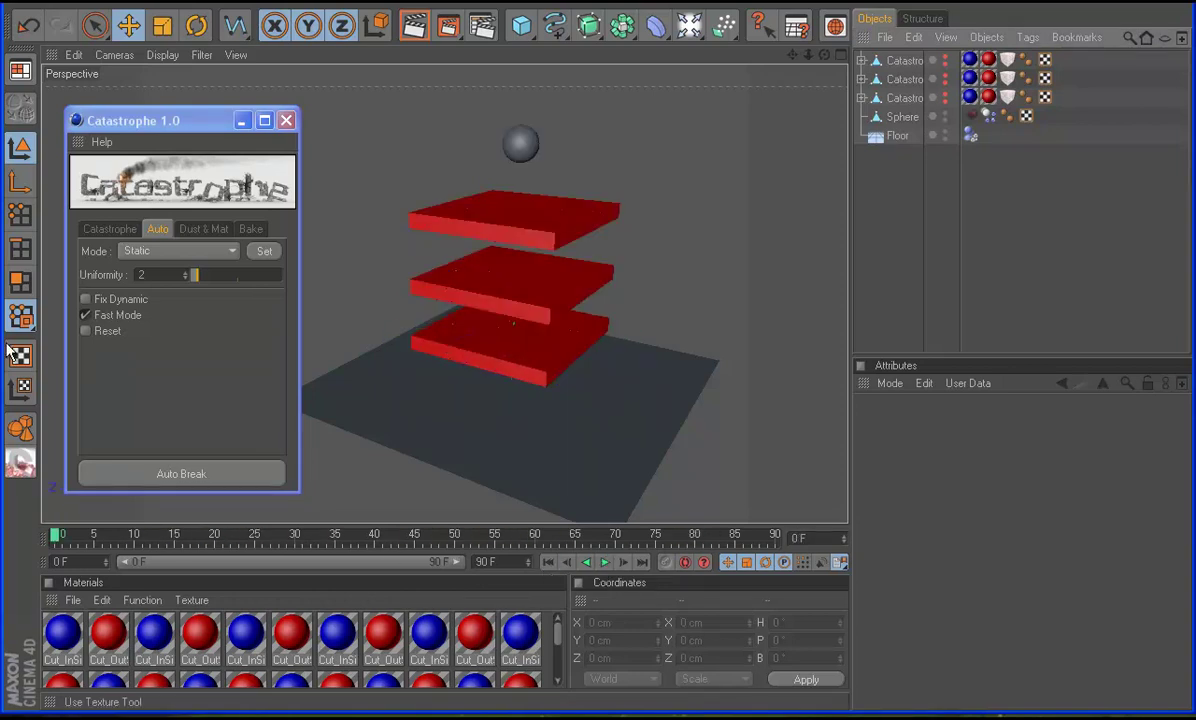
Select the slabs and sphere, enable Fix Dynamic, and test-play the simulation
{"action": "left_click", "coordinate": [903, 60]}
{"action": "left_click", "coordinate": [903, 98], "text": "shift"}
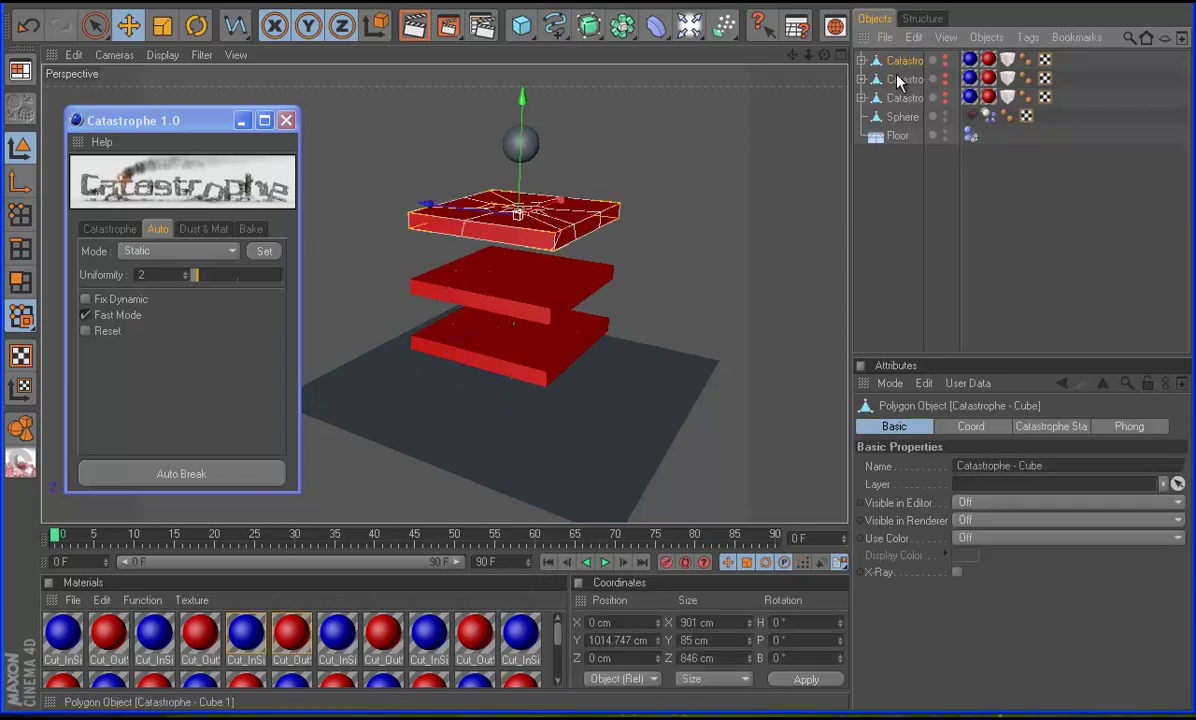
{"action": "left_click", "coordinate": [900, 117], "text": "shift"}
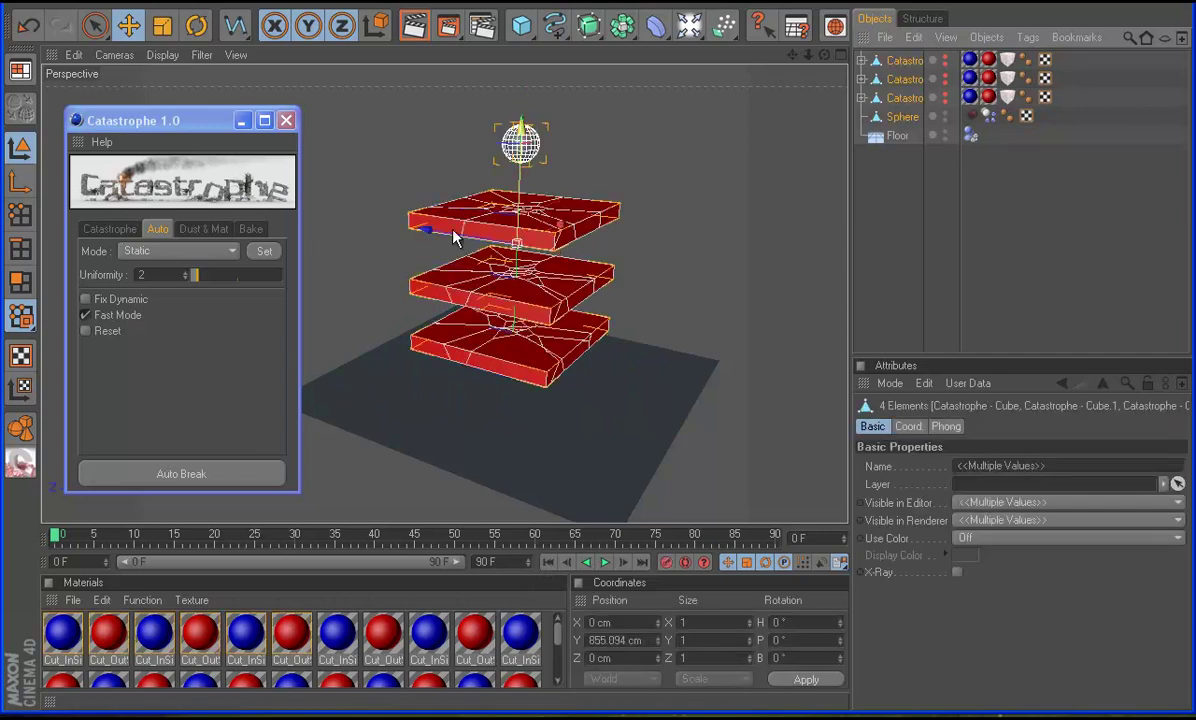
{"action": "left_click", "coordinate": [111, 301]}
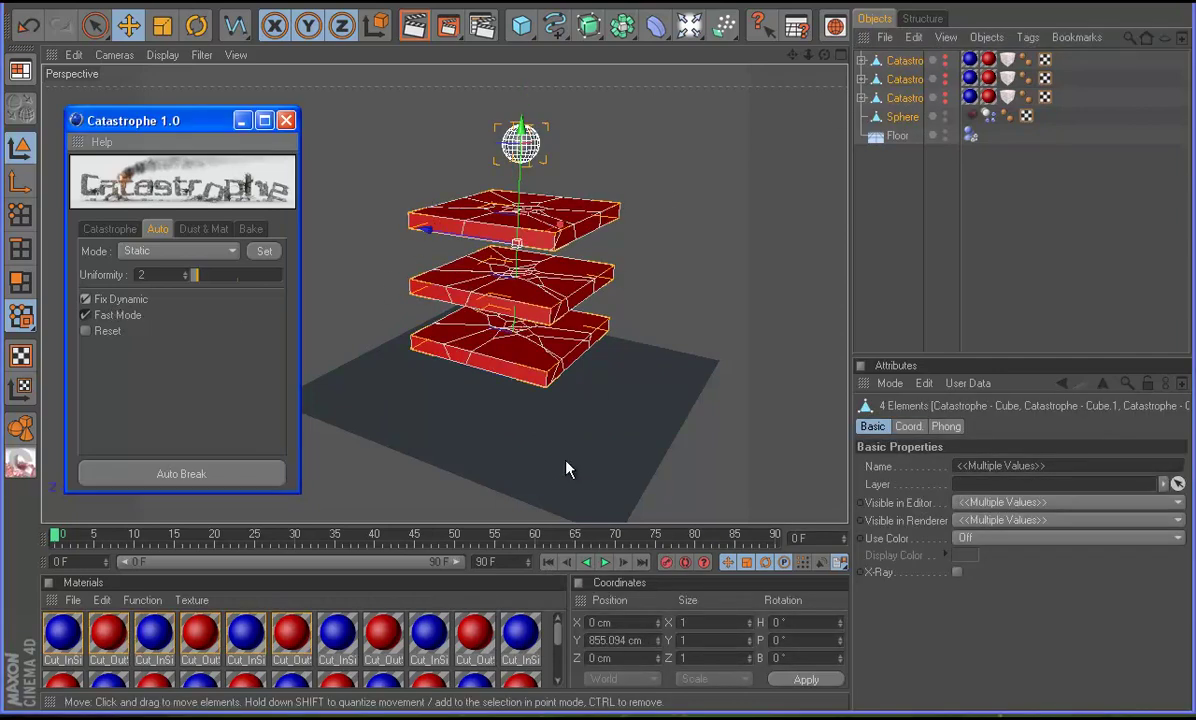
{"action": "left_click", "coordinate": [603, 563]}
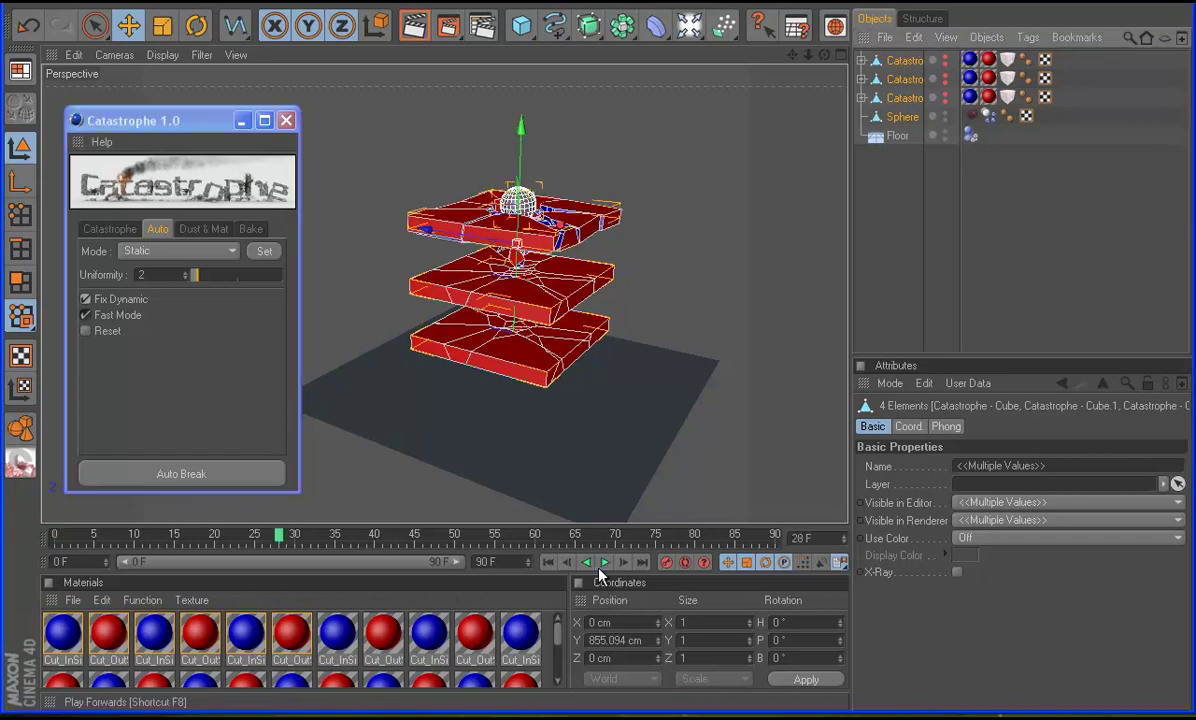
{"action": "left_click", "coordinate": [603, 563]}
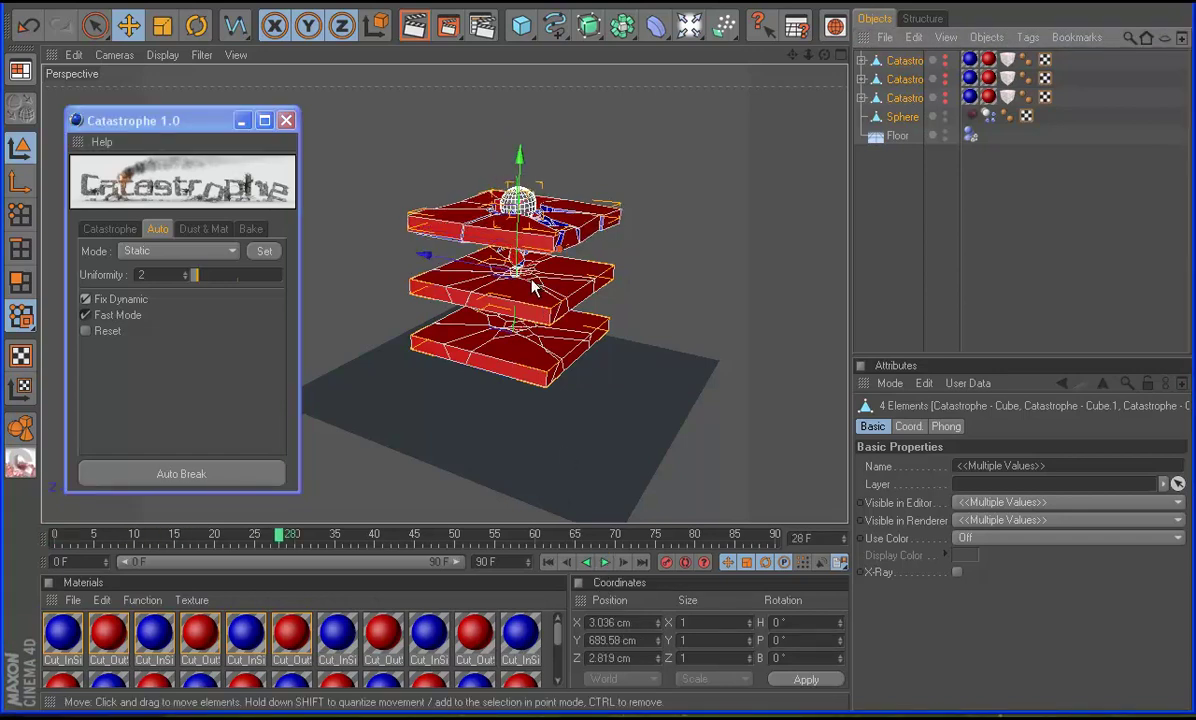
{"action": "left_click", "coordinate": [600, 563]}
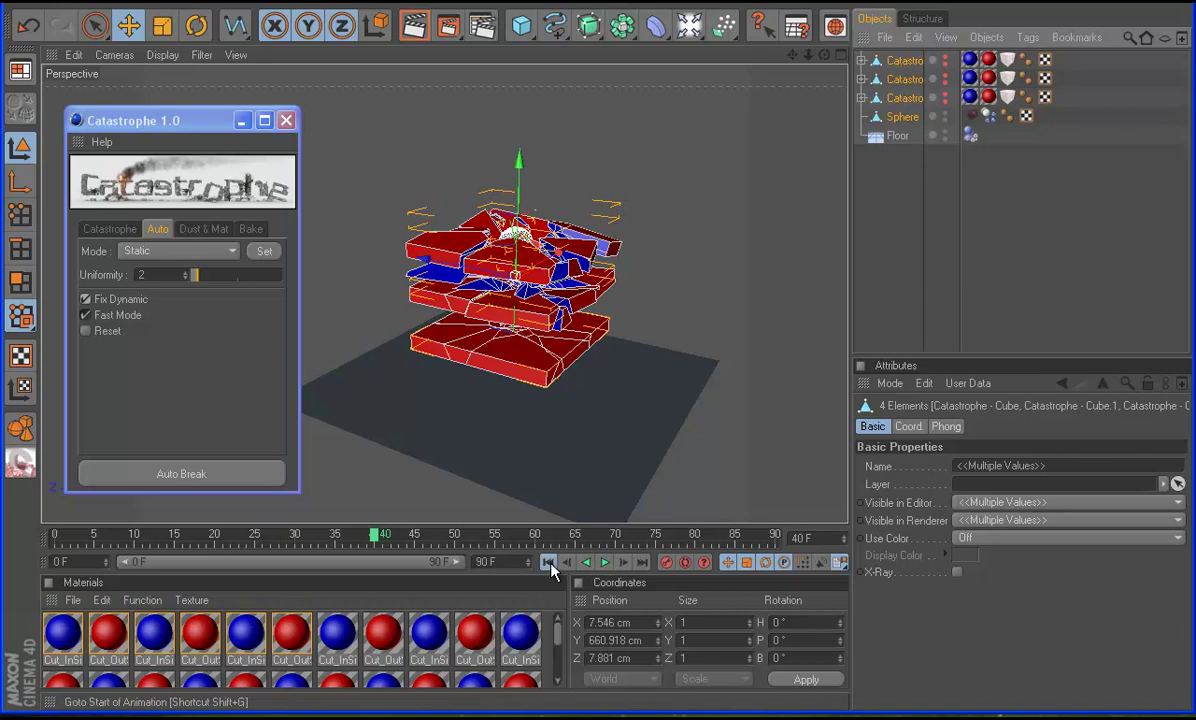
{"action": "left_click", "coordinate": [548, 563]}
Auto Break the slabs into Fix Dynamic pieces and preview the shattering
{"action": "left_click", "coordinate": [203, 484]}
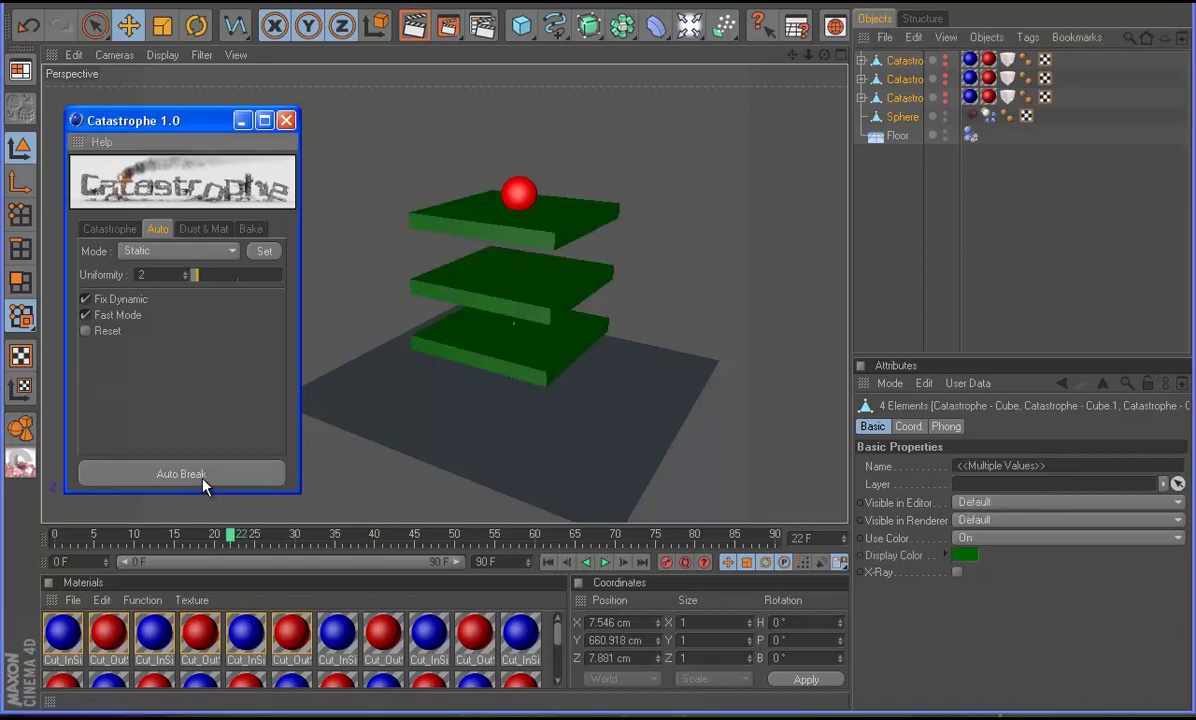
{"action": "left_click", "coordinate": [548, 563]}
{"action": "left_click", "coordinate": [604, 563]}
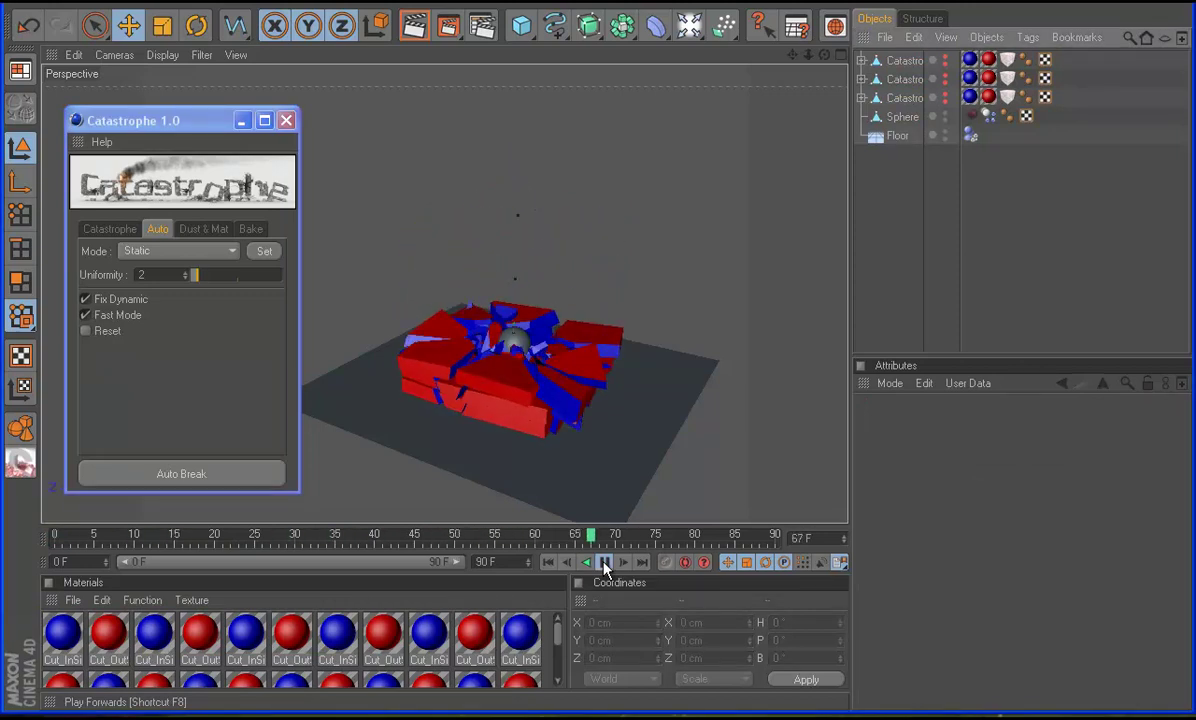
{"action": "left_click", "coordinate": [548, 563]}
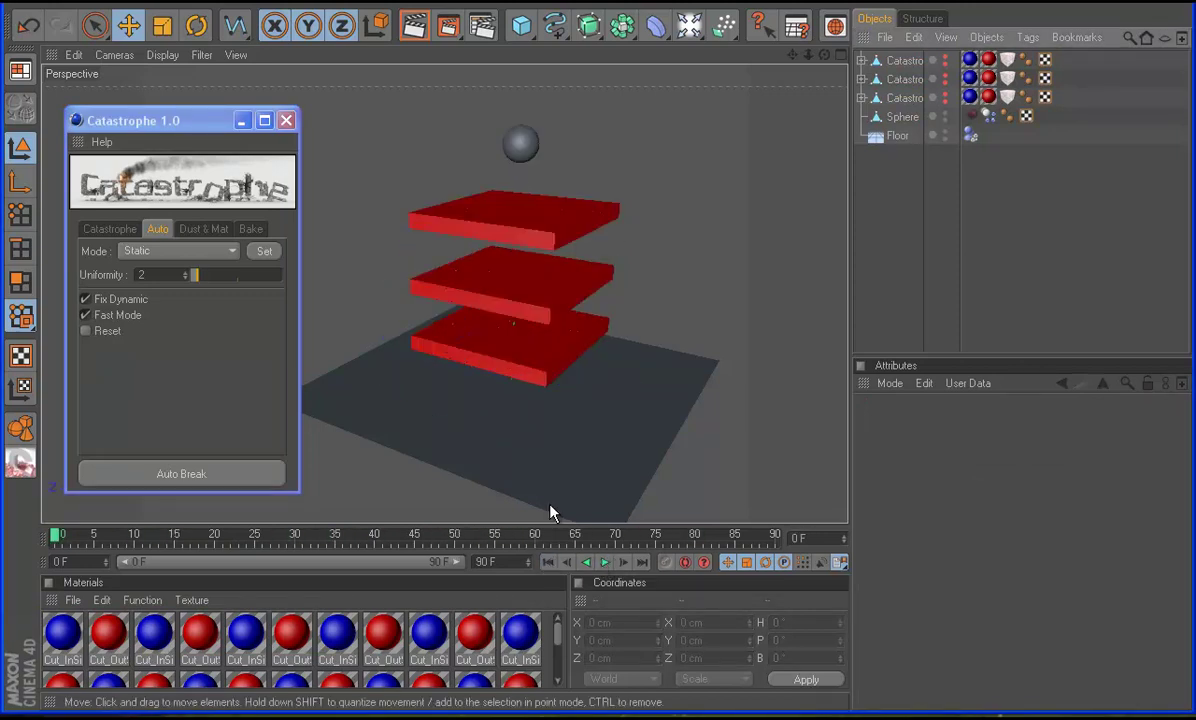
Expand the three slabs and inspect the top Piece group's CatastropheFixDyn settings
{"action": "left_click", "coordinate": [861, 60]}
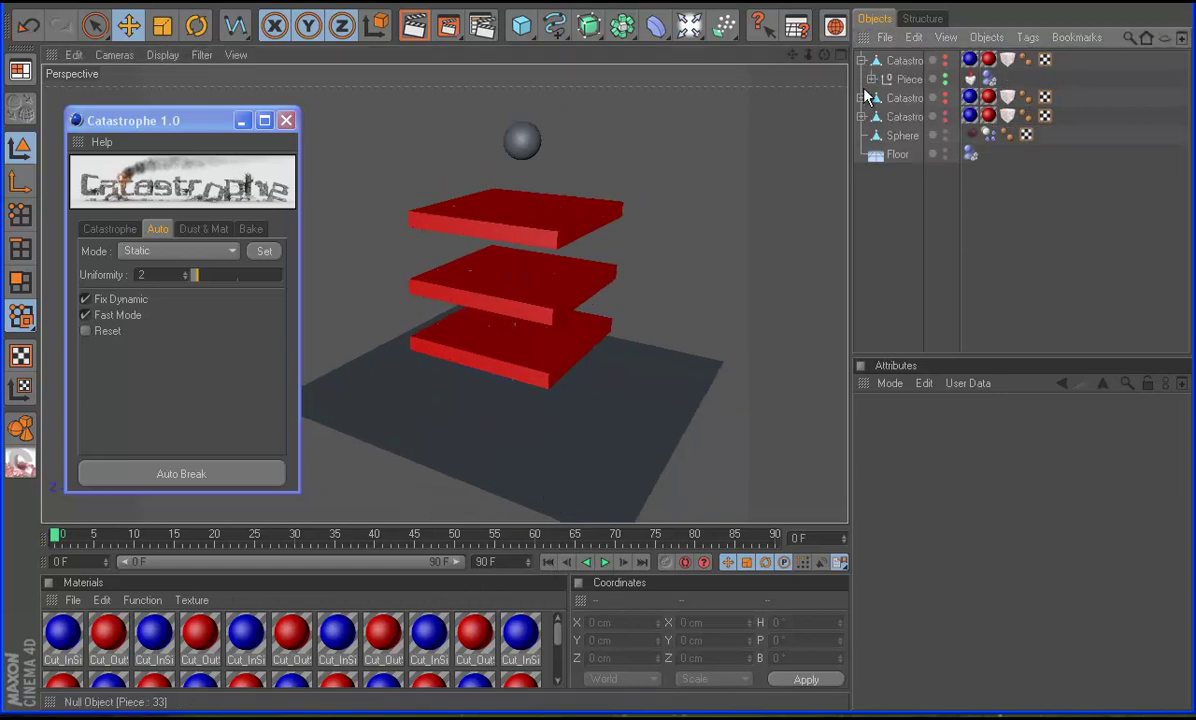
{"action": "left_click", "coordinate": [861, 98]}
{"action": "left_click", "coordinate": [861, 135]}
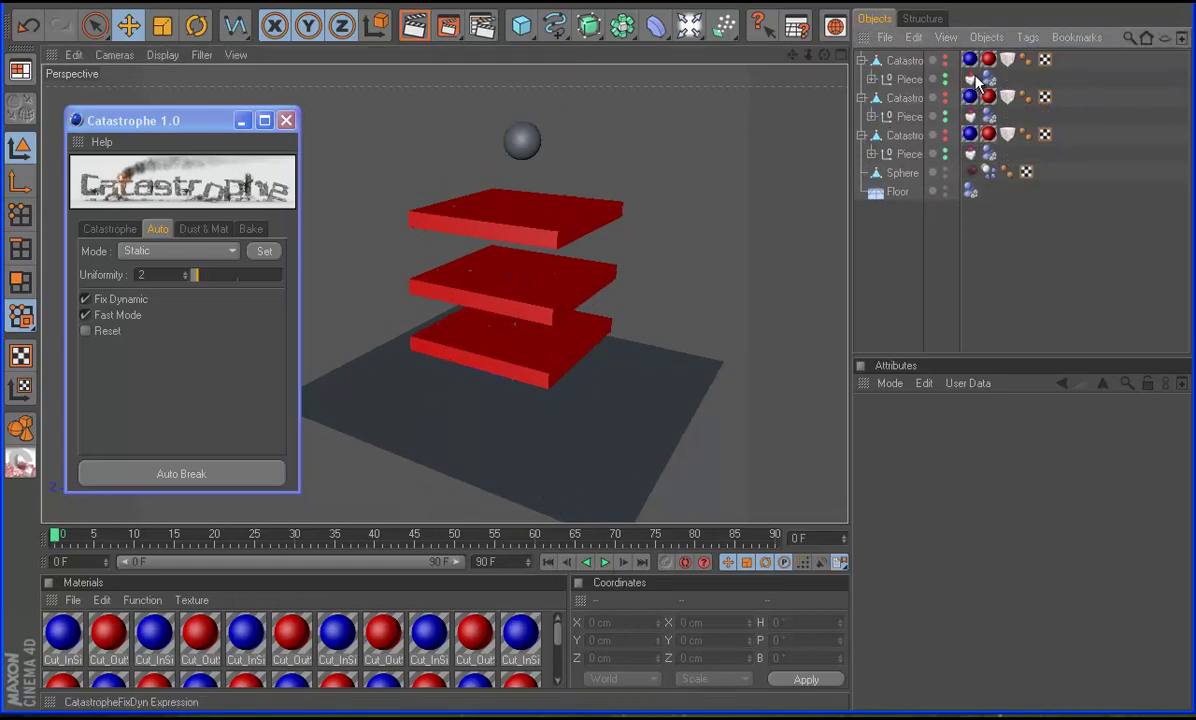
{"action": "left_click", "coordinate": [970, 79]}
{"action": "left_click", "coordinate": [905, 79]}
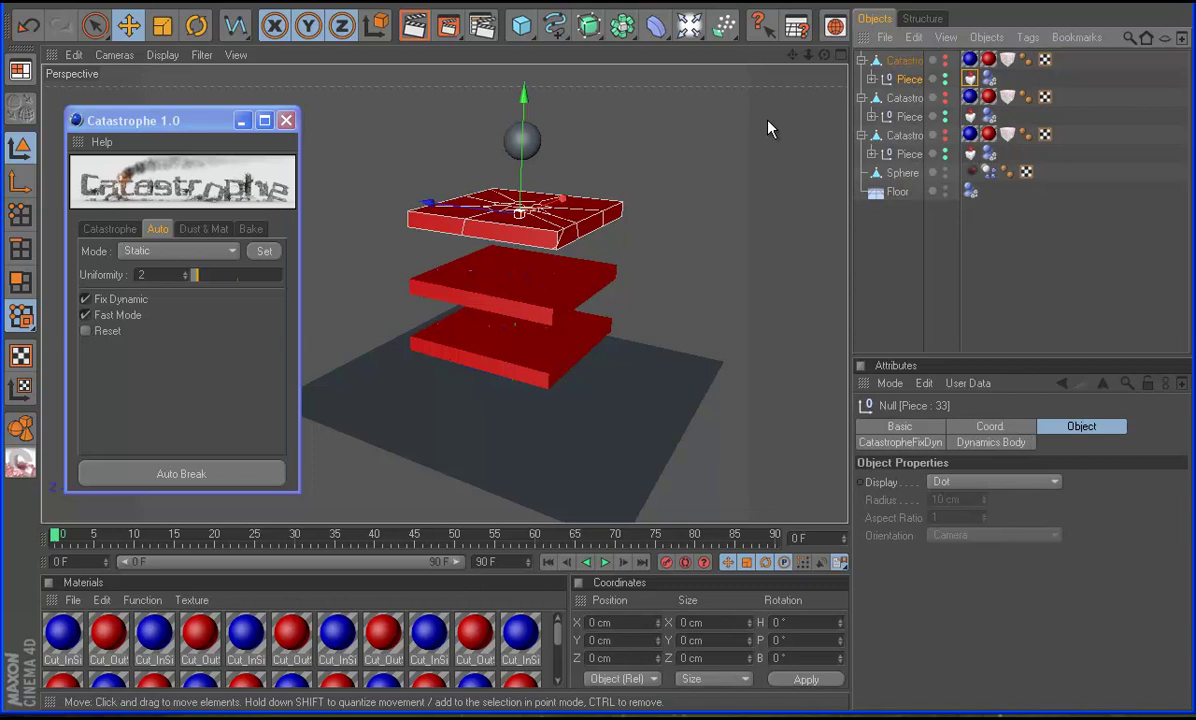
{"action": "left_click", "coordinate": [970, 79]}
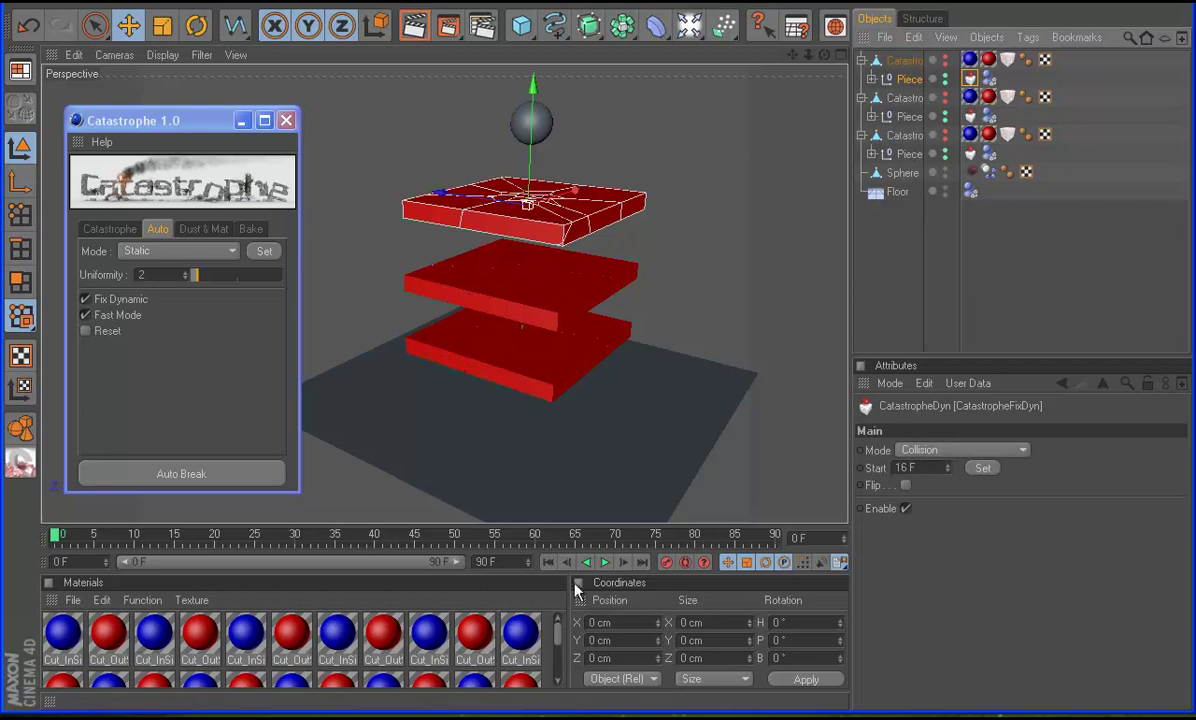
{"action": "left_click", "coordinate": [607, 565]}
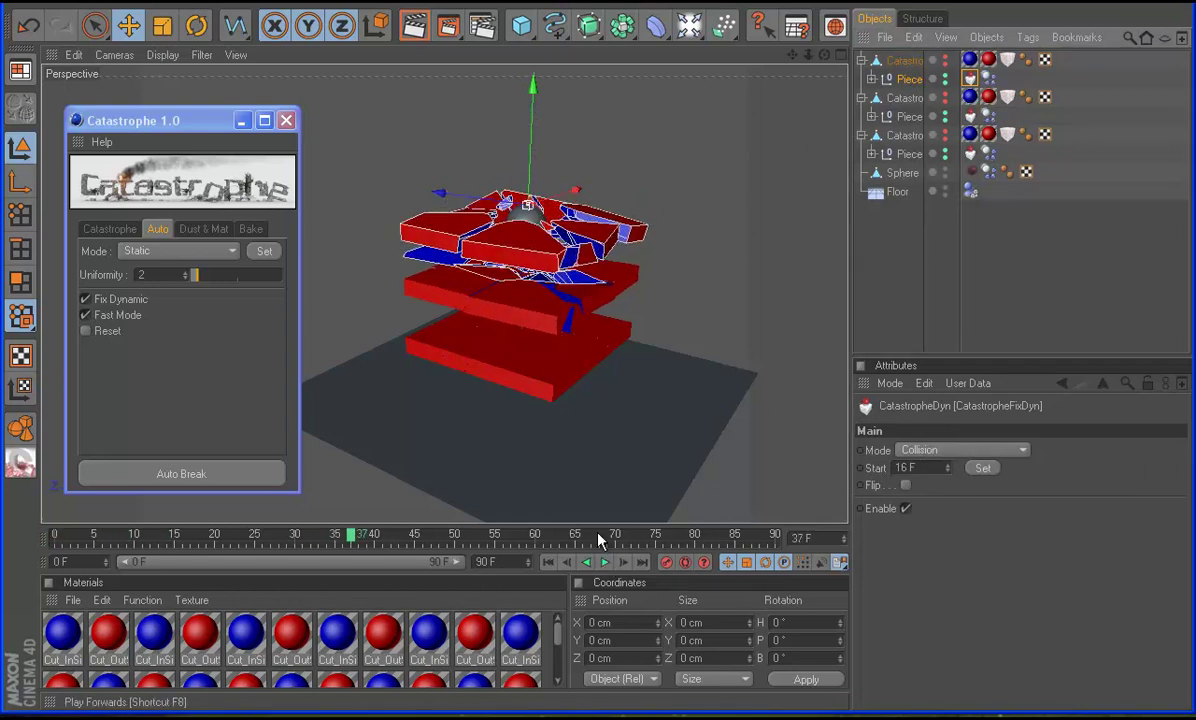
Set the middle Piece group's CatastropheFixDyn Start to 50 F and rewind
{"action": "left_click", "coordinate": [498, 286]}
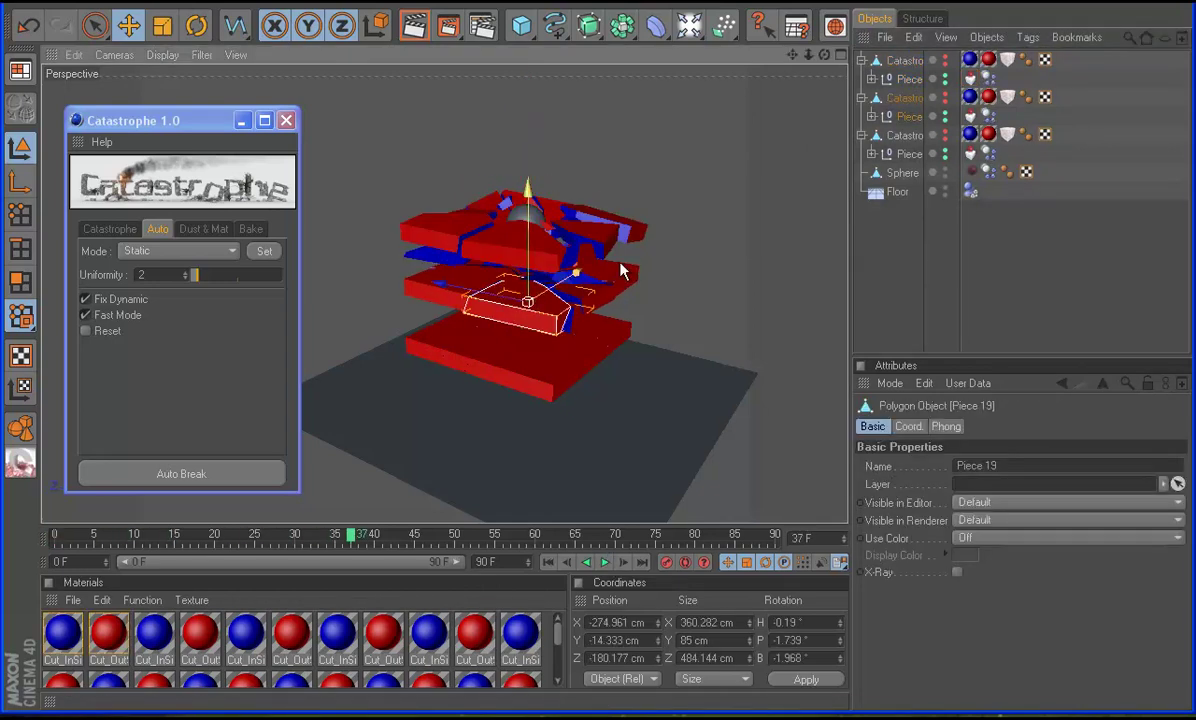
{"action": "left_click", "coordinate": [970, 117]}
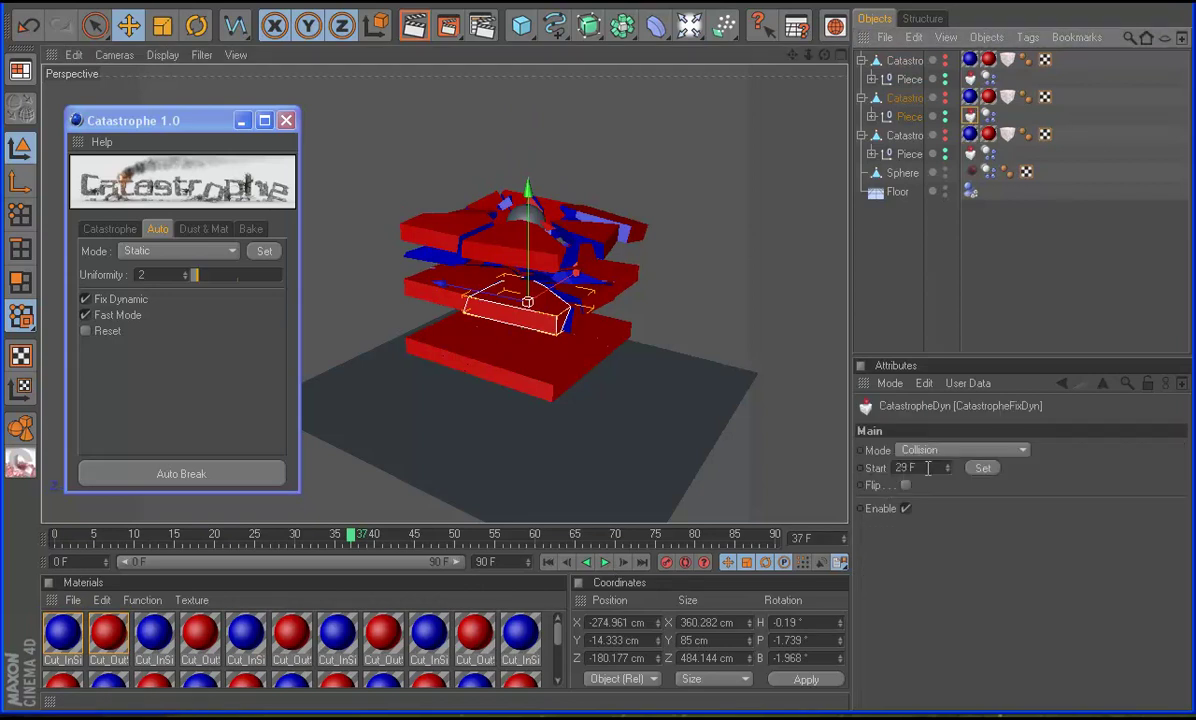
{"action": "left_click", "coordinate": [903, 468]}
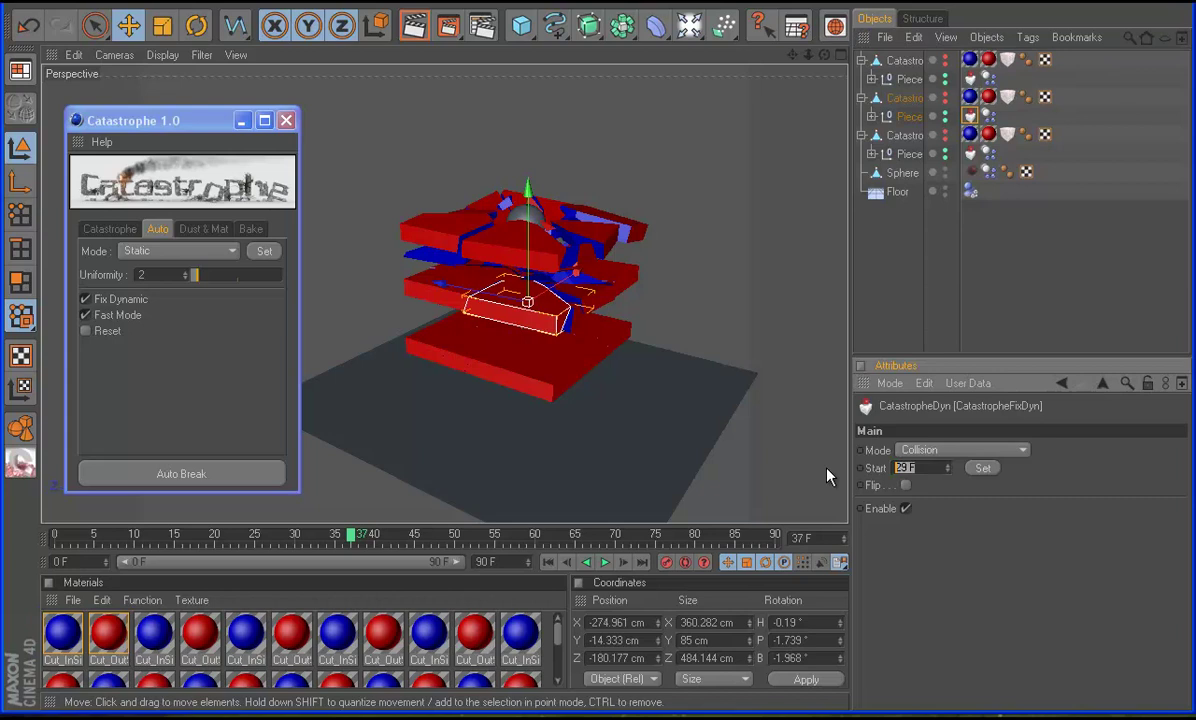
{"action": "type", "text": "50"}
{"action": "key", "text": "Return"}
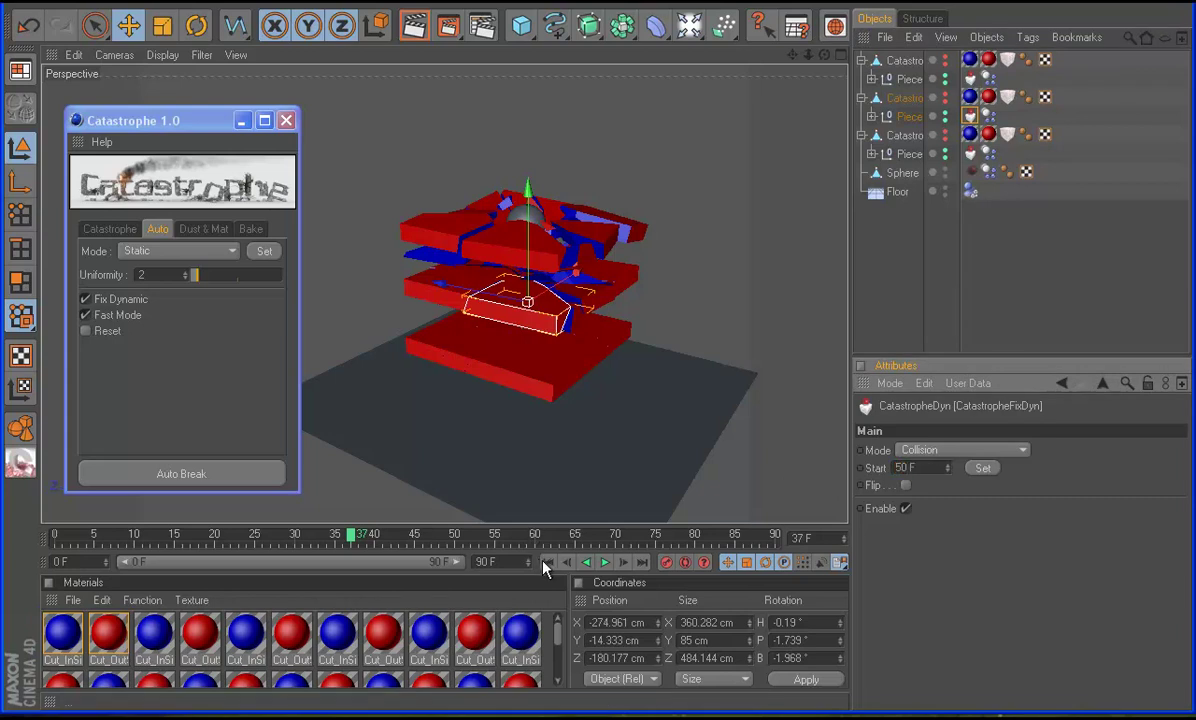
{"action": "left_click", "coordinate": [548, 562]}
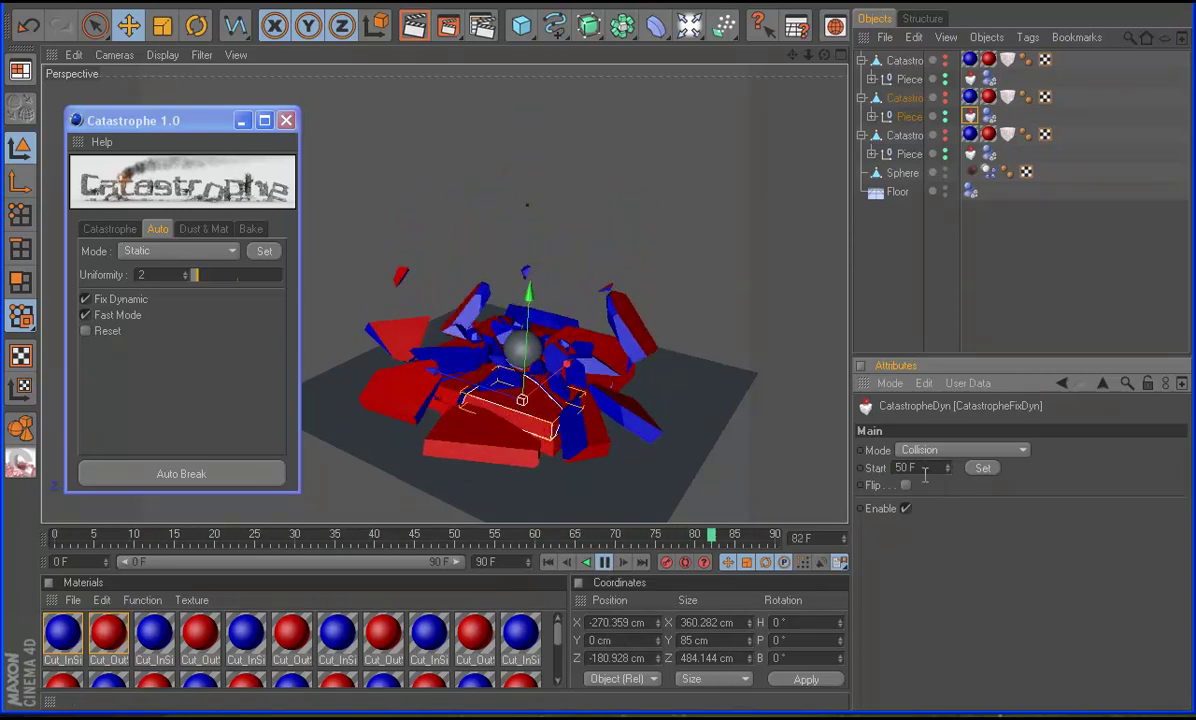
{"action": "scroll", "coordinate": [509, 434], "scroll_direction": "down", "scroll_amount": 2}
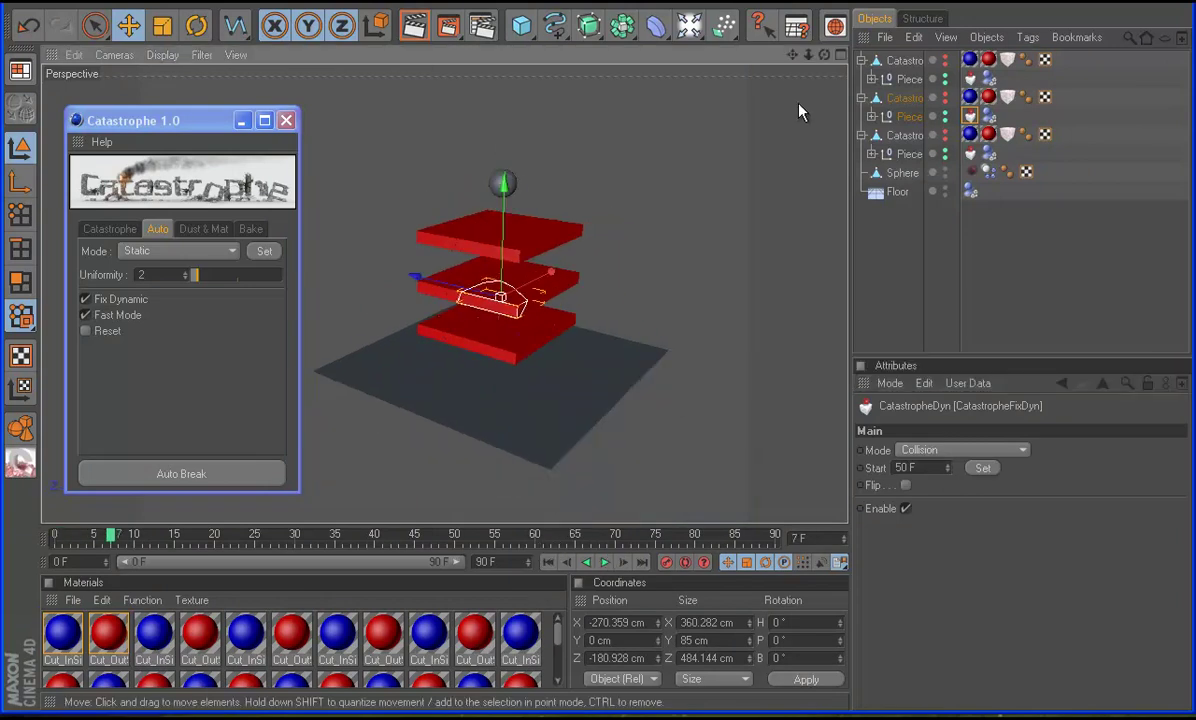
{"action": "scroll", "coordinate": [562, 354], "scroll_direction": "down", "scroll_amount": 1}
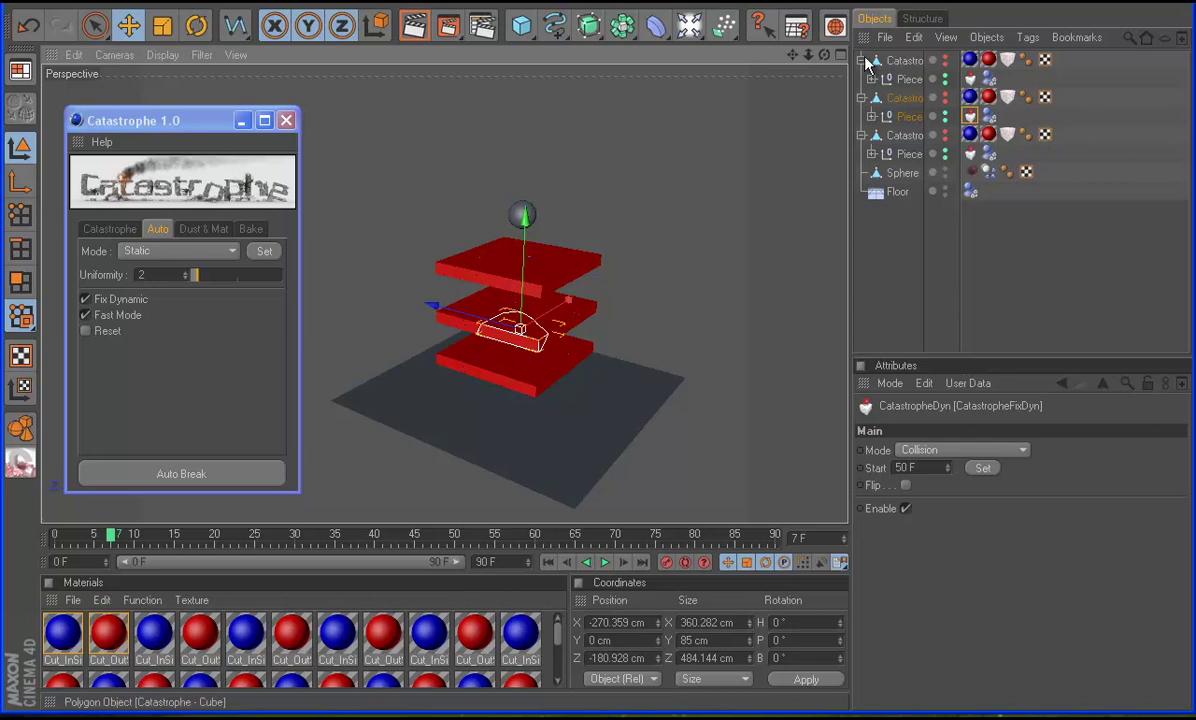
Delete the old slab groups and add a new cube raised onto the floor at 100 cm
{"action": "left_click", "coordinate": [900, 61]}
{"action": "key", "text": "Delete"}
{"action": "key", "text": "Delete"}
{"action": "left_click", "coordinate": [900, 61]}
{"action": "key", "text": "Delete"}
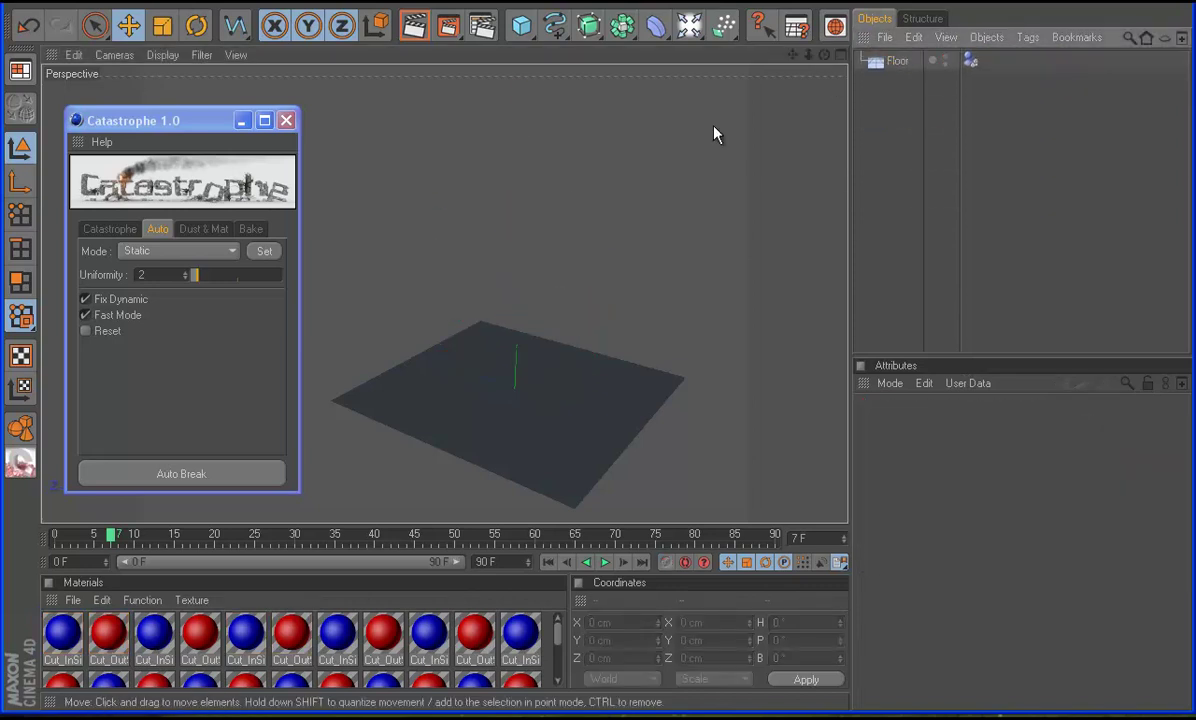
{"action": "left_click_drag", "start_coordinate": [526, 35], "coordinate": [556, 43]}
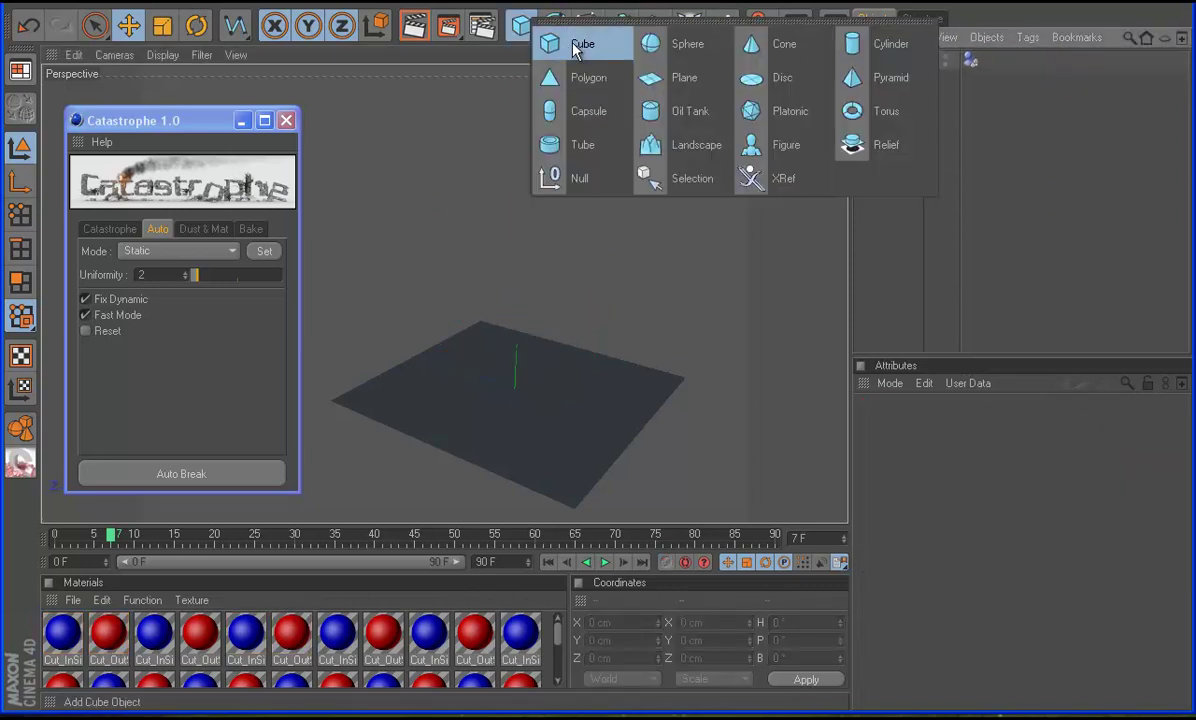
{"action": "left_click", "coordinate": [634, 657]}
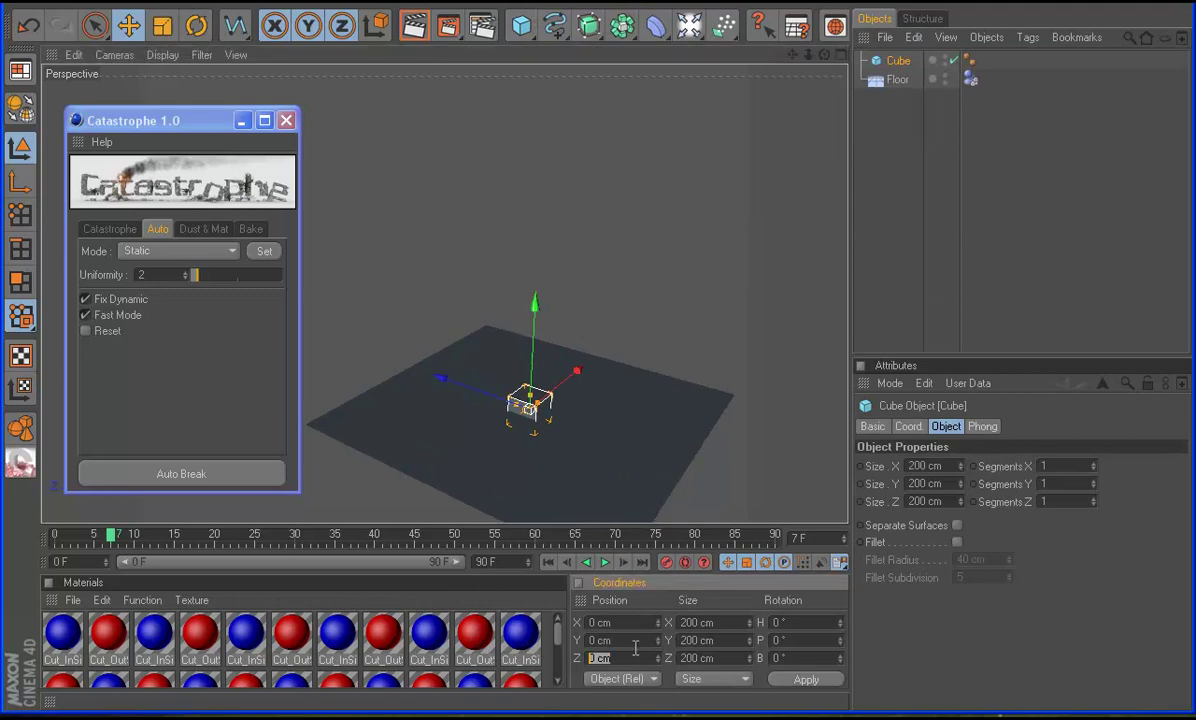
{"action": "type", "text": "100"}
{"action": "key", "text": "Return"}
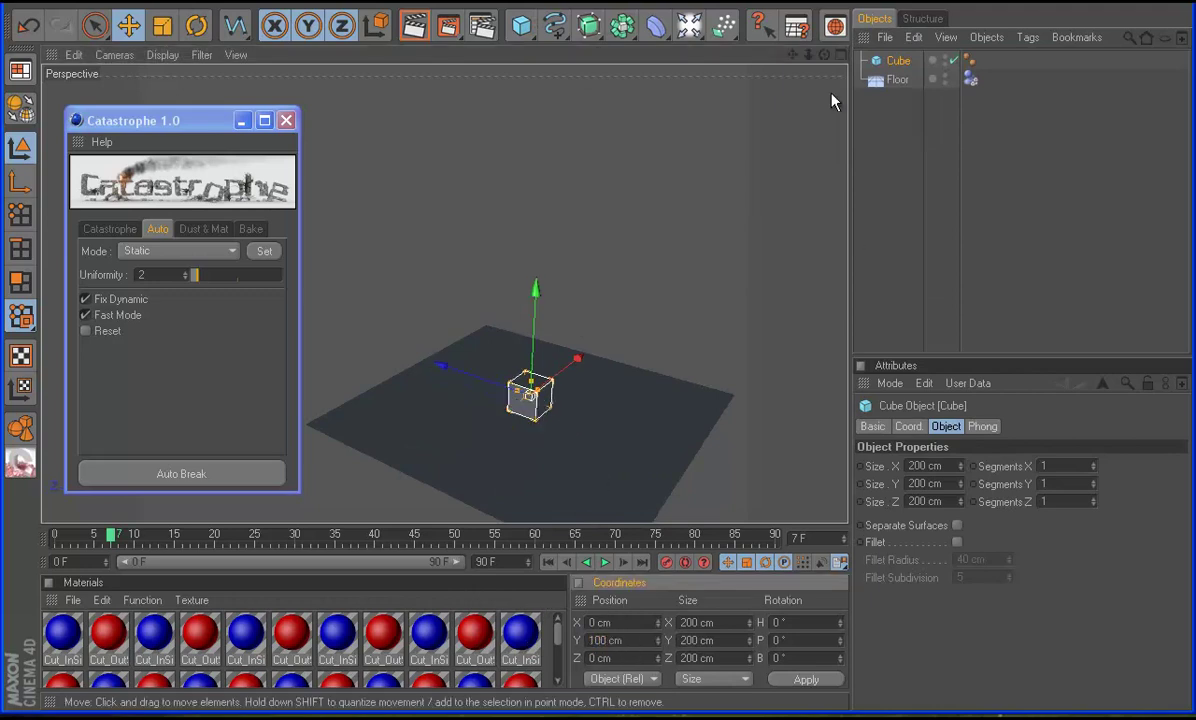
Duplicate the cube along Z with a 500 cm height and adjust its Y position
{"action": "left_click_drag", "start_coordinate": [492, 374], "coordinate": [600, 381], "text": "ctrl"}
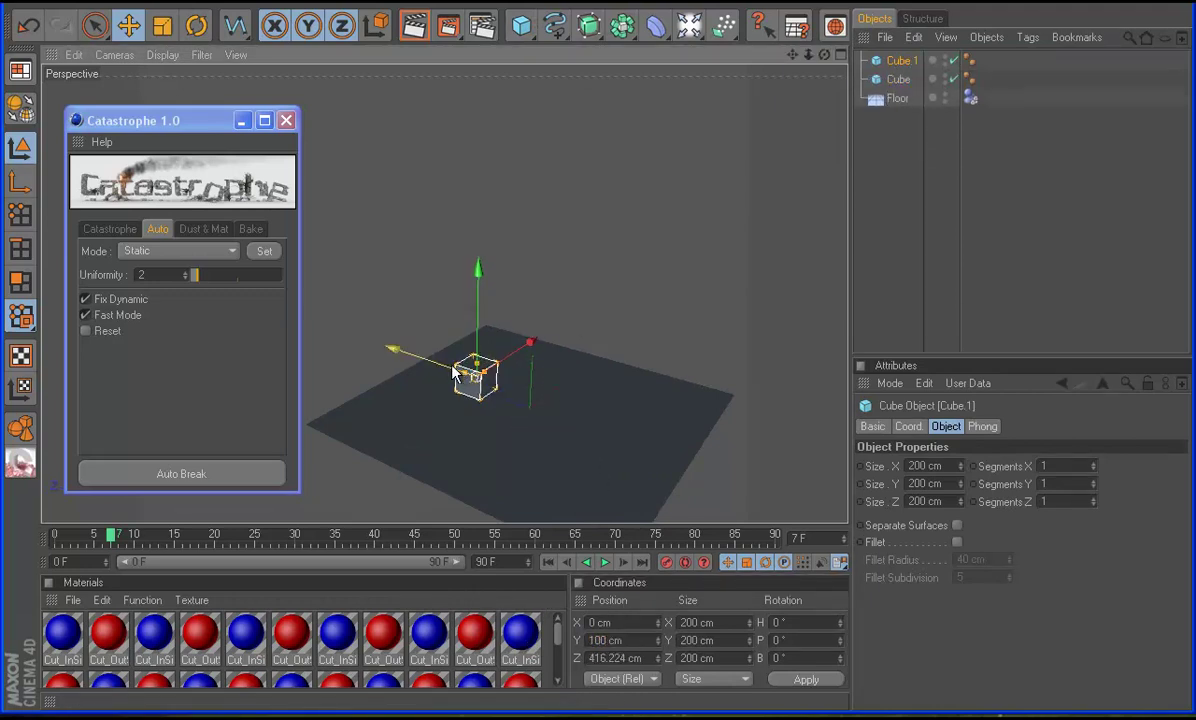
{"action": "left_click", "coordinate": [925, 484]}
{"action": "type", "text": "500"}
{"action": "key", "text": "Return"}
{"action": "left_click", "coordinate": [605, 640]}
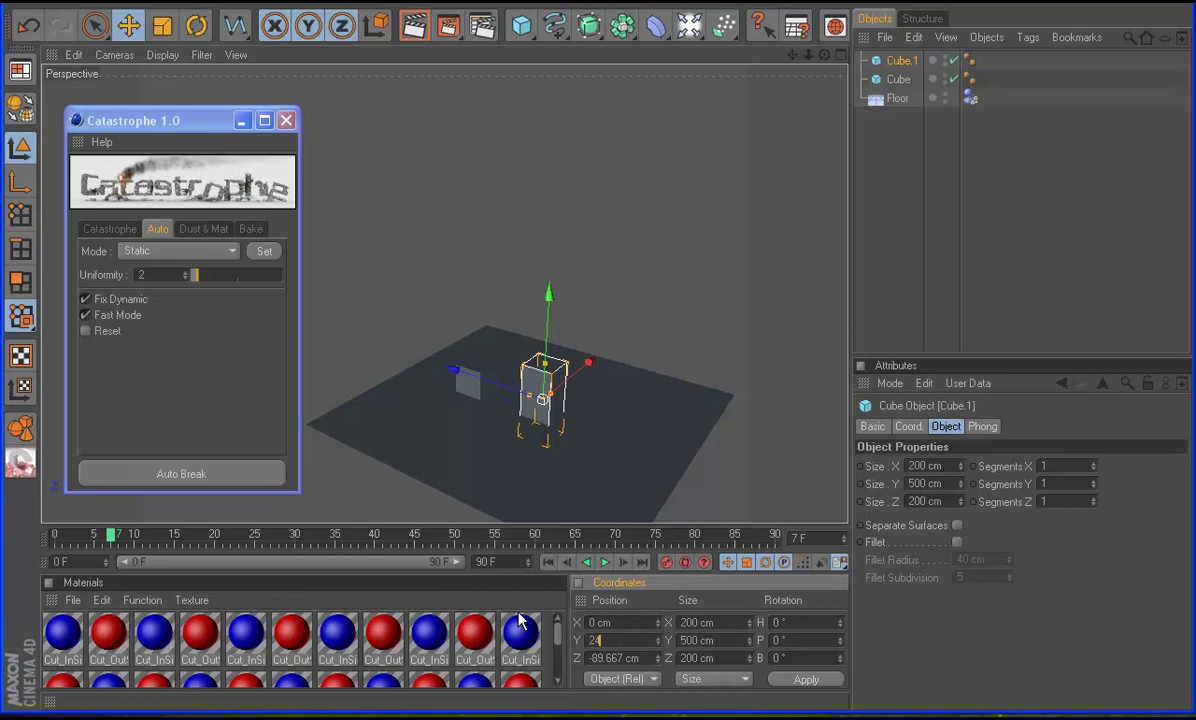
{"action": "type", "text": "0"}
{"action": "key", "text": "Return"}
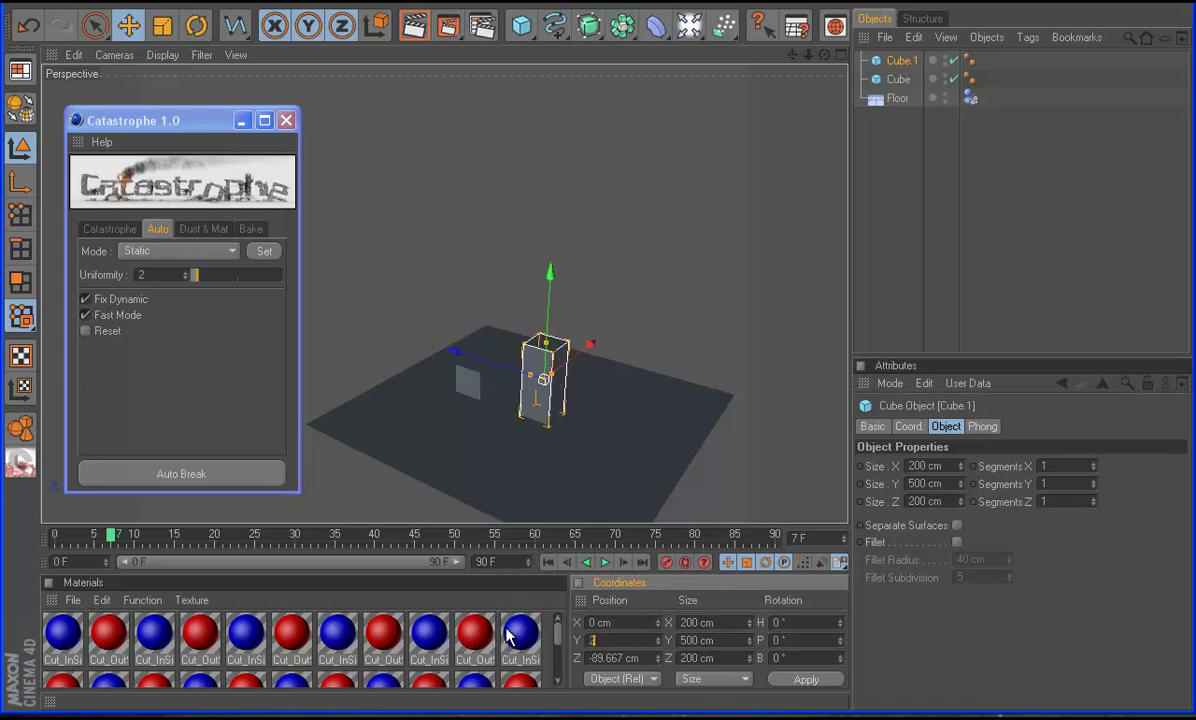
Duplicate again along Z as Cube.2 with a 1000 cm height and confirm its position
{"action": "left_click_drag", "start_coordinate": [515, 370], "coordinate": [590, 393], "text": "ctrl"}
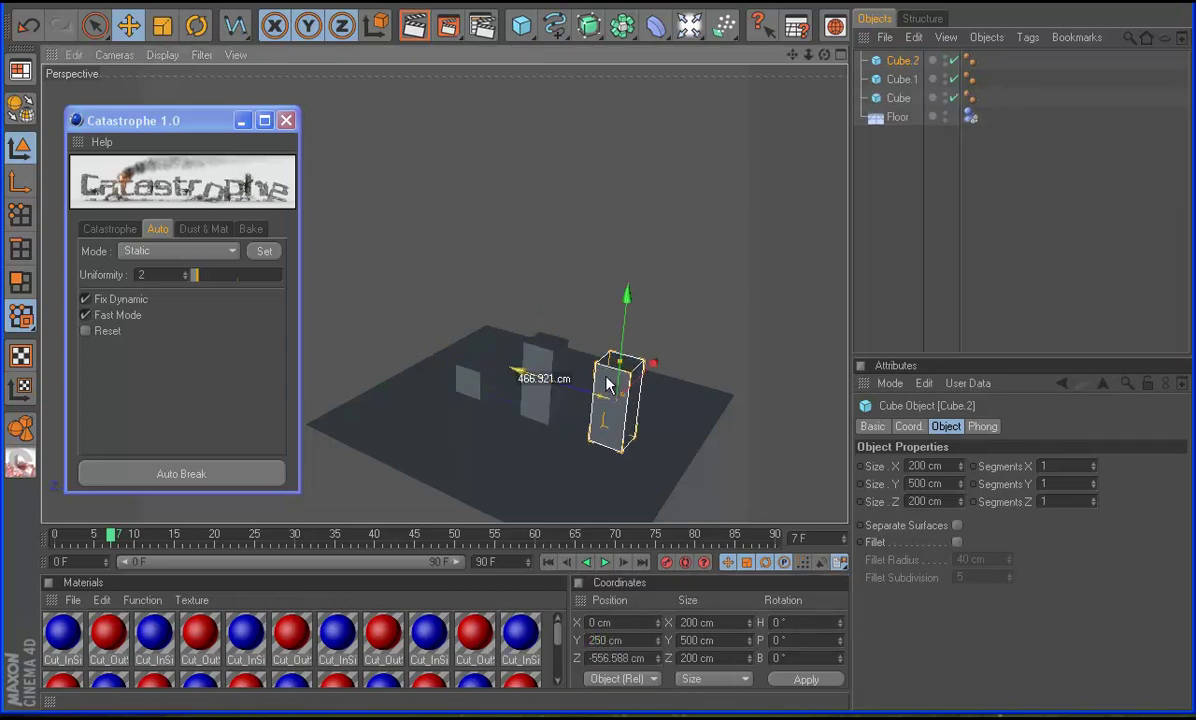
{"action": "type", "text": "1000"}
{"action": "key", "text": "Return"}
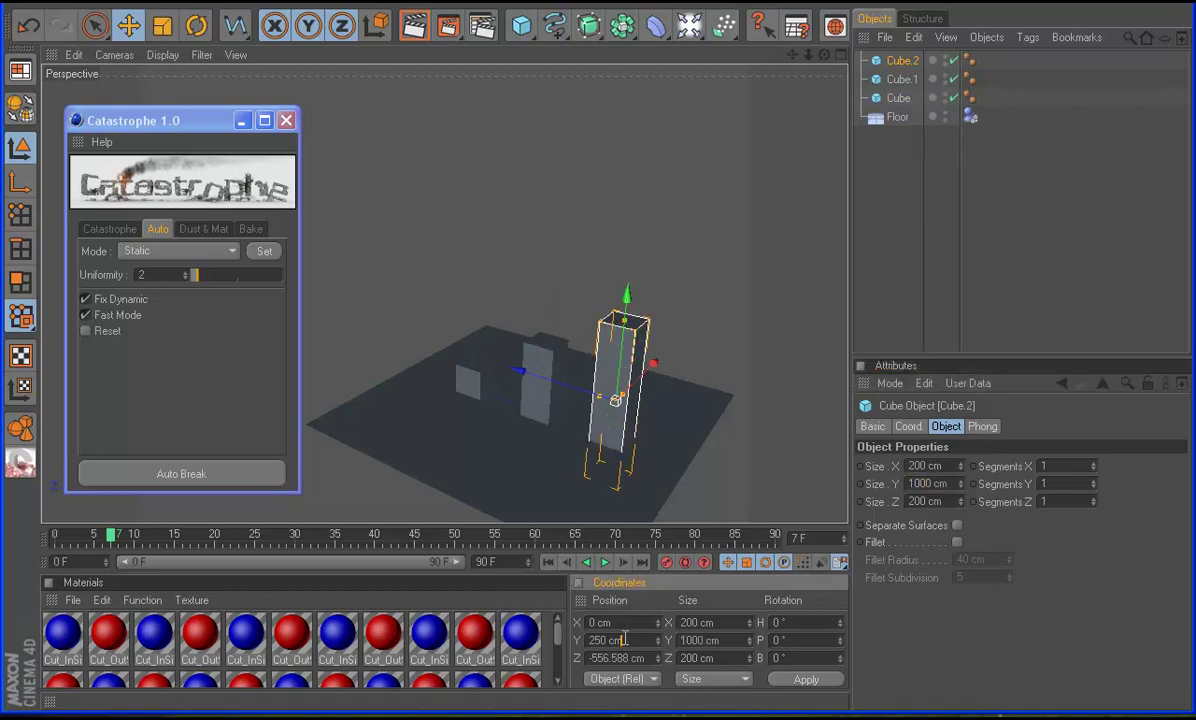
{"action": "type", "text": "500"}
{"action": "key", "text": "Return"}
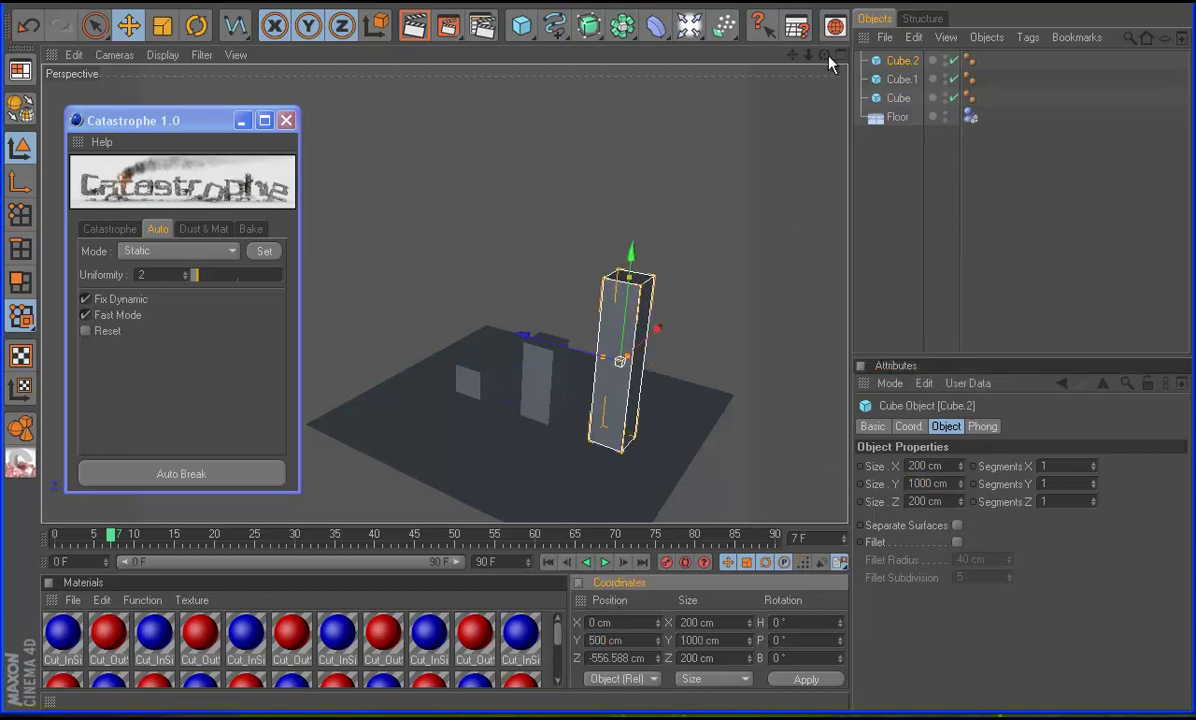
Move the small cube next to the other two towers
{"action": "left_click_drag", "start_coordinate": [824, 54], "coordinate": [824, 54]}
{"action": "left_click", "coordinate": [540, 410]}
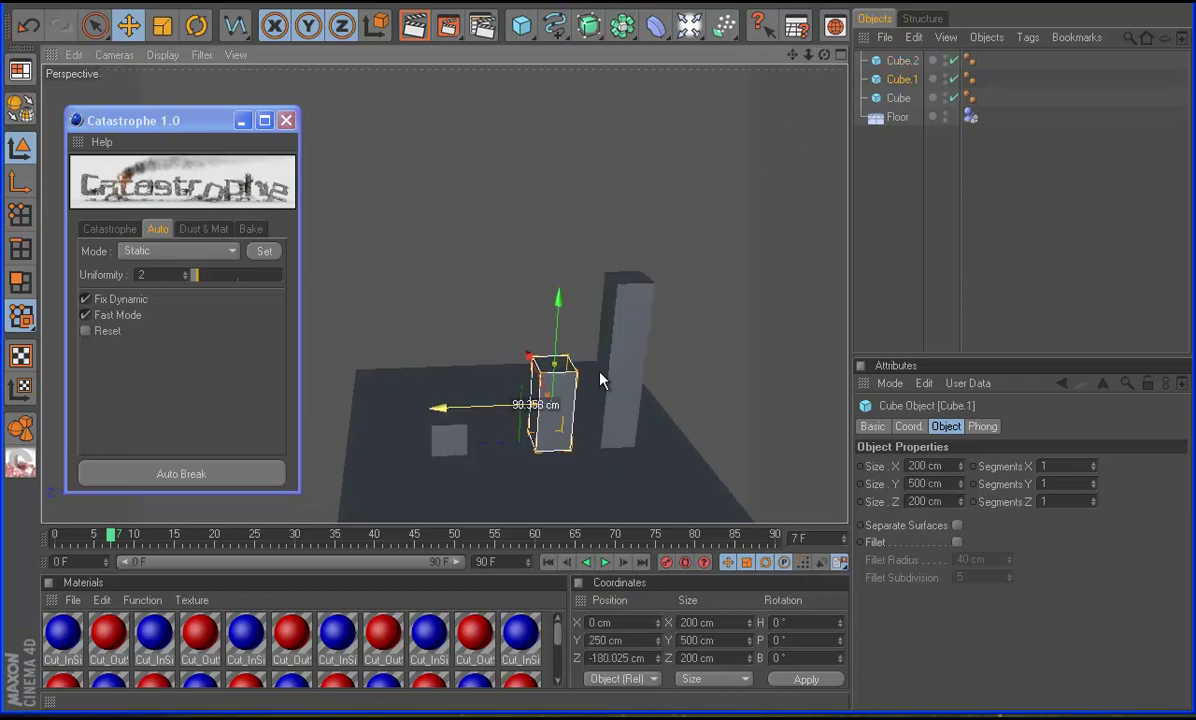
{"action": "left_click", "coordinate": [469, 428]}
{"action": "left_click", "coordinate": [440, 440]}
{"action": "left_click_drag", "start_coordinate": [395, 432], "coordinate": [561, 347]}
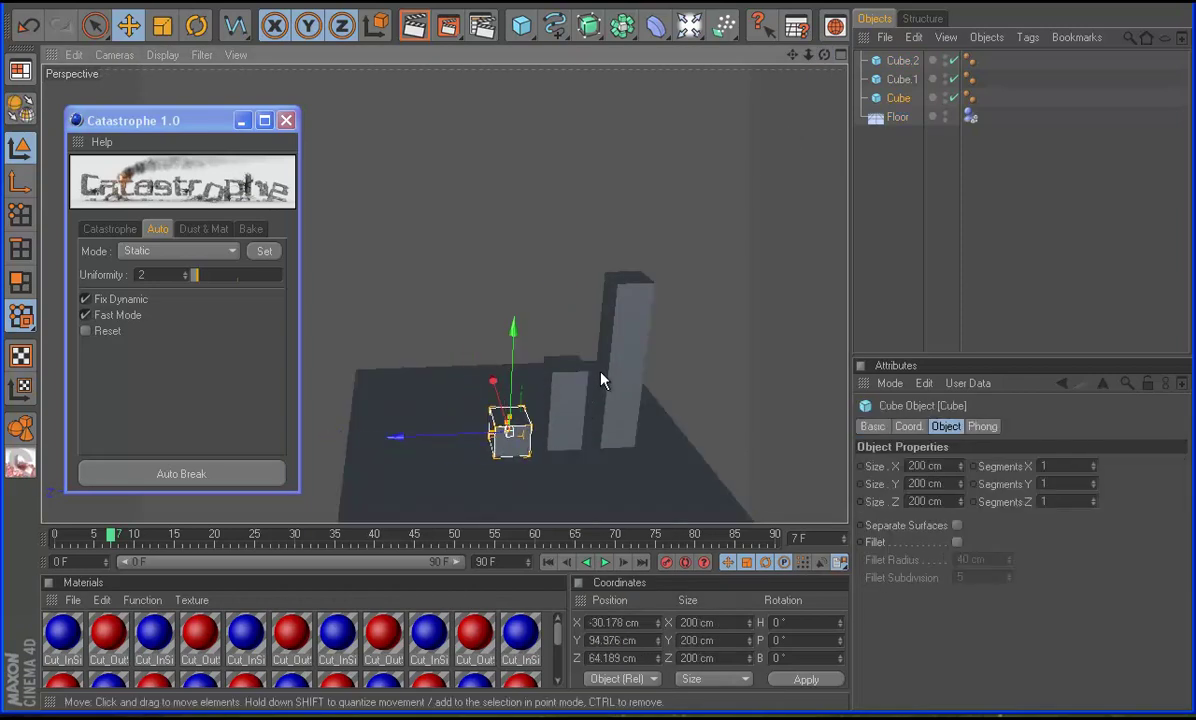
Add a Sphere and raise it high above the tall tower
{"action": "left_click", "coordinate": [521, 25]}
{"action": "left_click", "coordinate": [652, 45]}
{"action": "left_click_drag", "start_coordinate": [525, 365], "coordinate": [528, 130]}
{"action": "left_click_drag", "start_coordinate": [430, 197], "coordinate": [598, 376]}
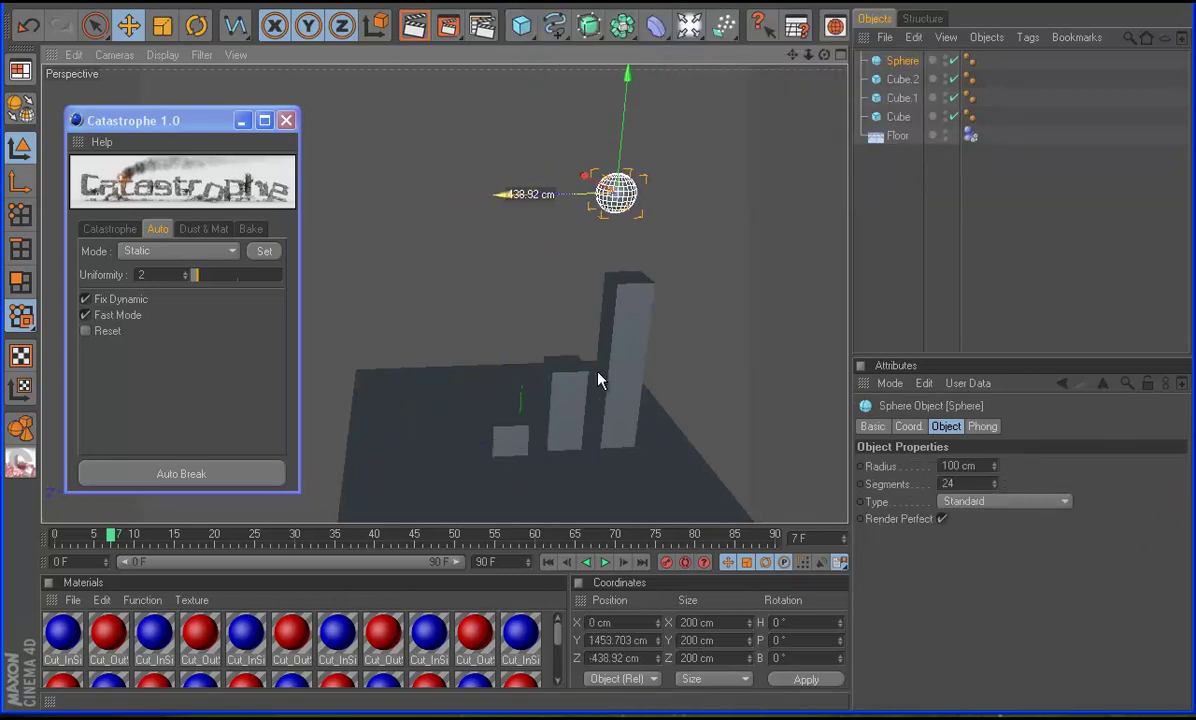
Set the sphere's Catastrophe mode to Dynamic and the three cubes to Static
{"action": "left_click", "coordinate": [176, 252]}
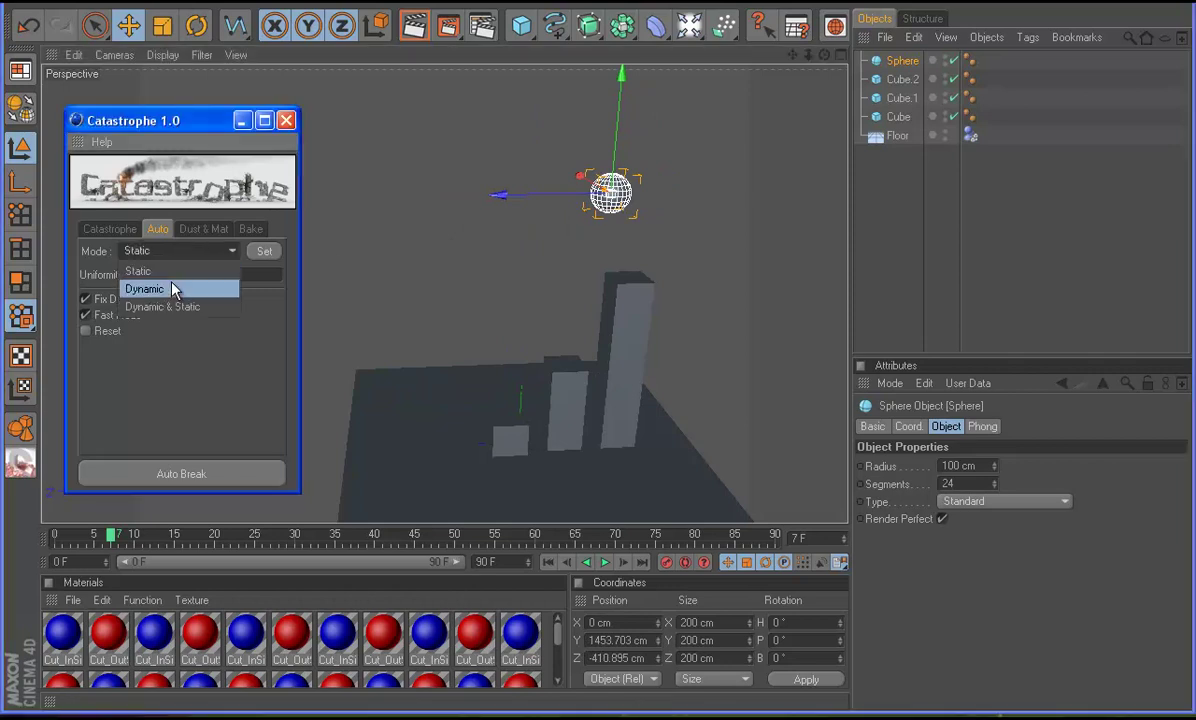
{"action": "left_click", "coordinate": [264, 251]}
{"action": "left_click_drag", "start_coordinate": [630, 301], "coordinate": [534, 435]}
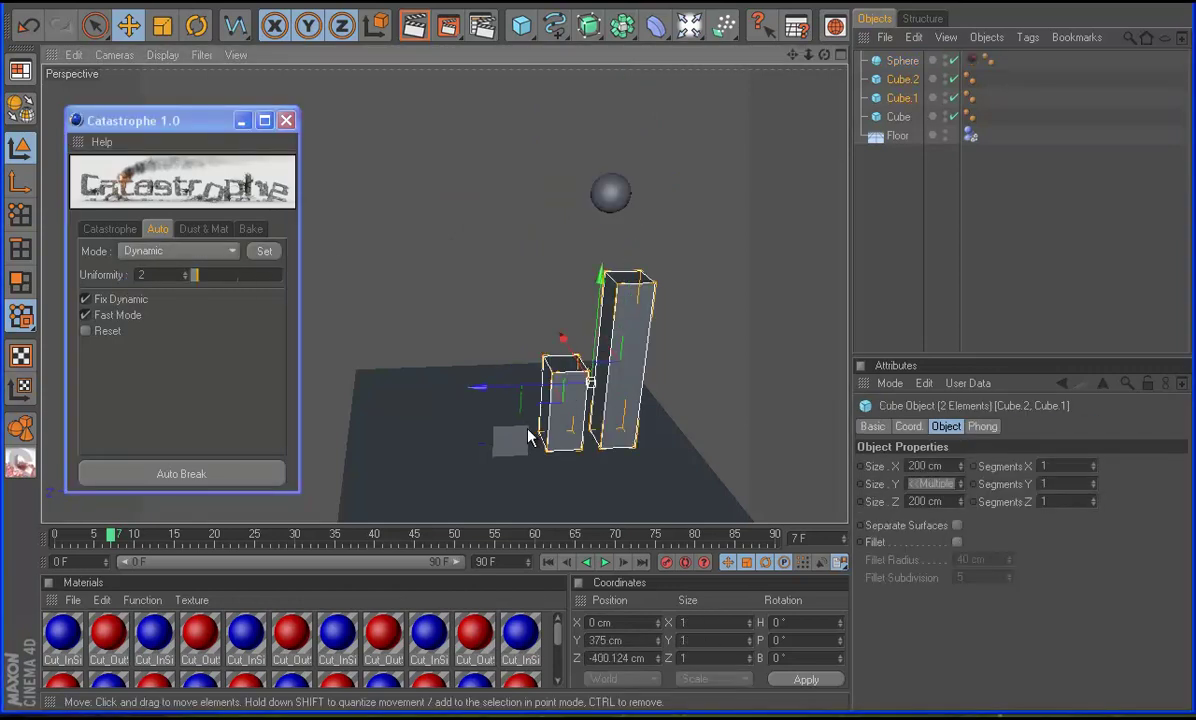
{"action": "left_click", "coordinate": [170, 249]}
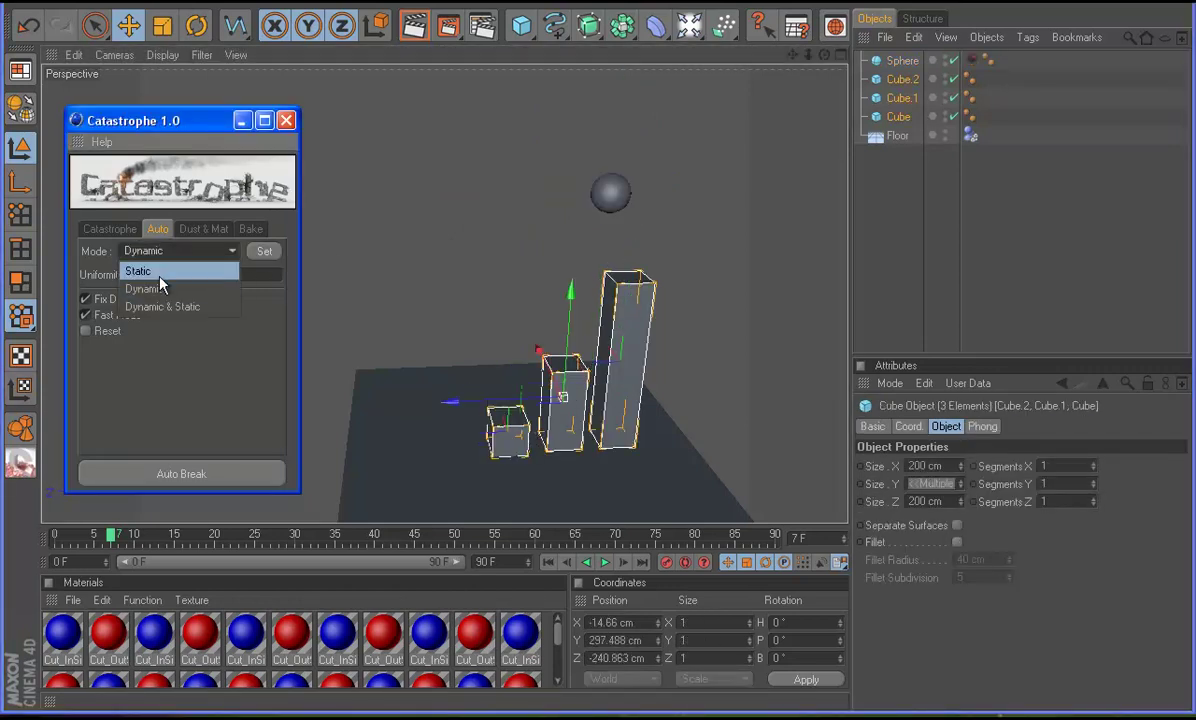
{"action": "left_click", "coordinate": [610, 193]}
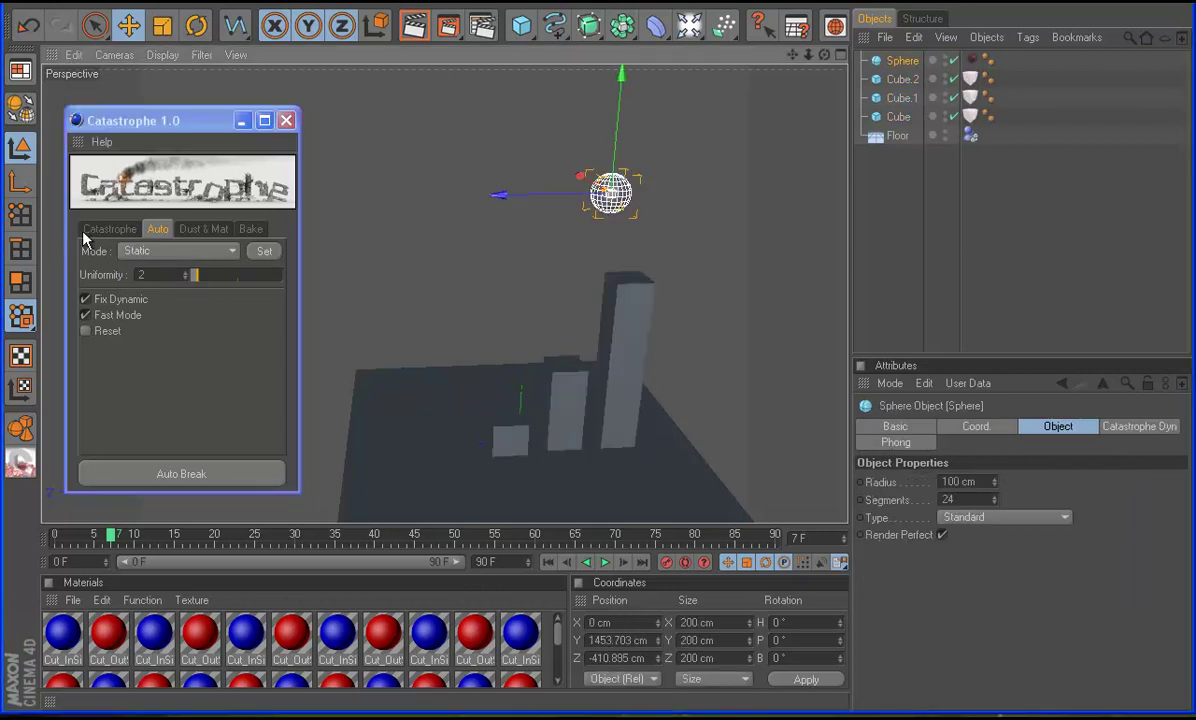
With the sphere and cubes selected, run Auto Break and rewind the animation to the start
{"action": "left_click", "coordinate": [109, 229]}
{"action": "left_click", "coordinate": [263, 253]}
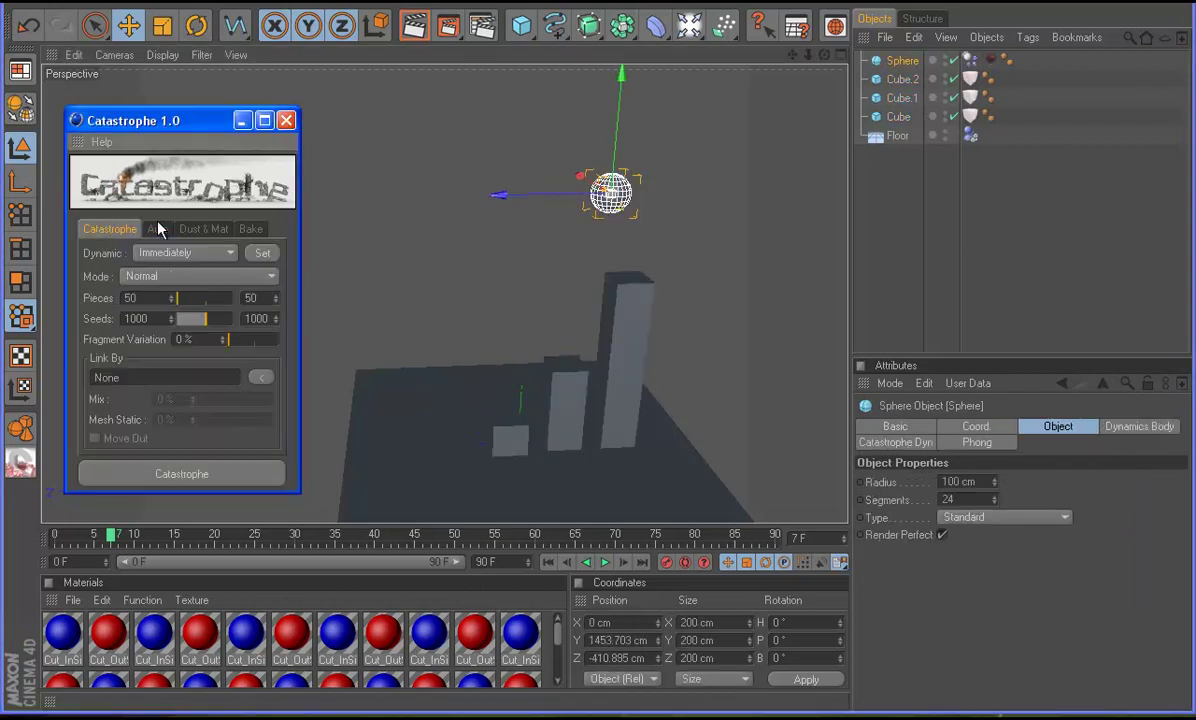
{"action": "left_click", "coordinate": [158, 229]}
{"action": "left_click", "coordinate": [898, 116], "text": "shift"}
{"action": "left_click", "coordinate": [95, 230]}
{"action": "type", "text": "200"}
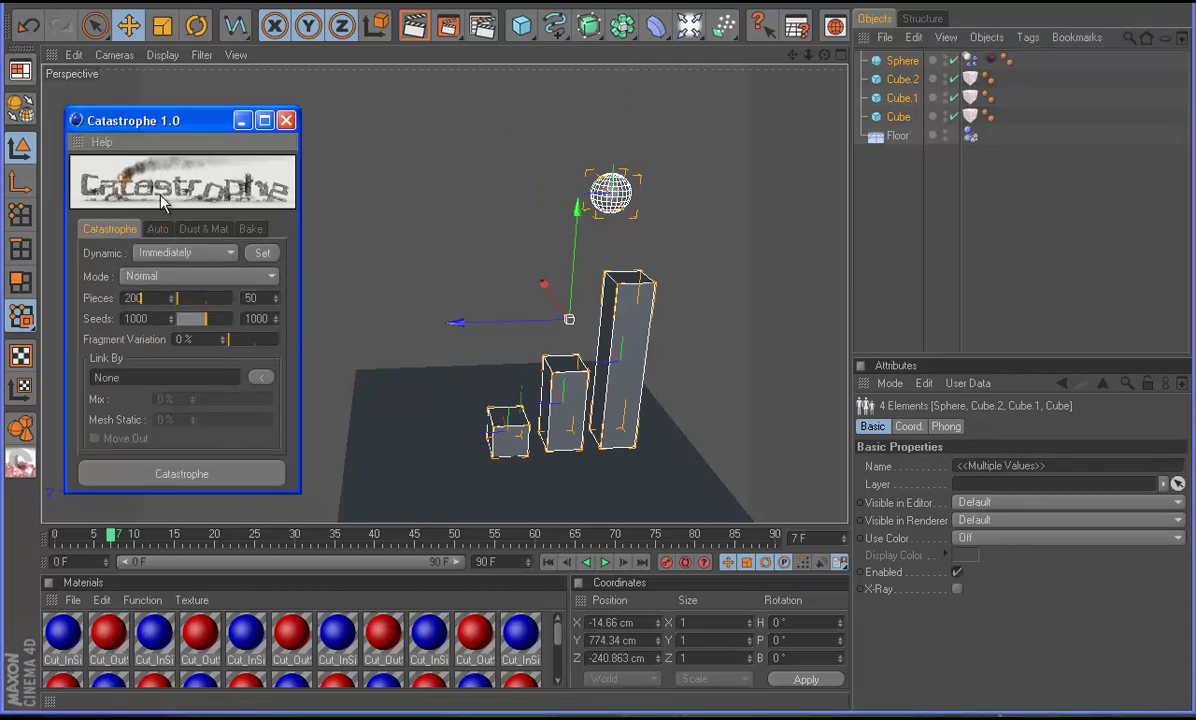
{"action": "left_click", "coordinate": [158, 229]}
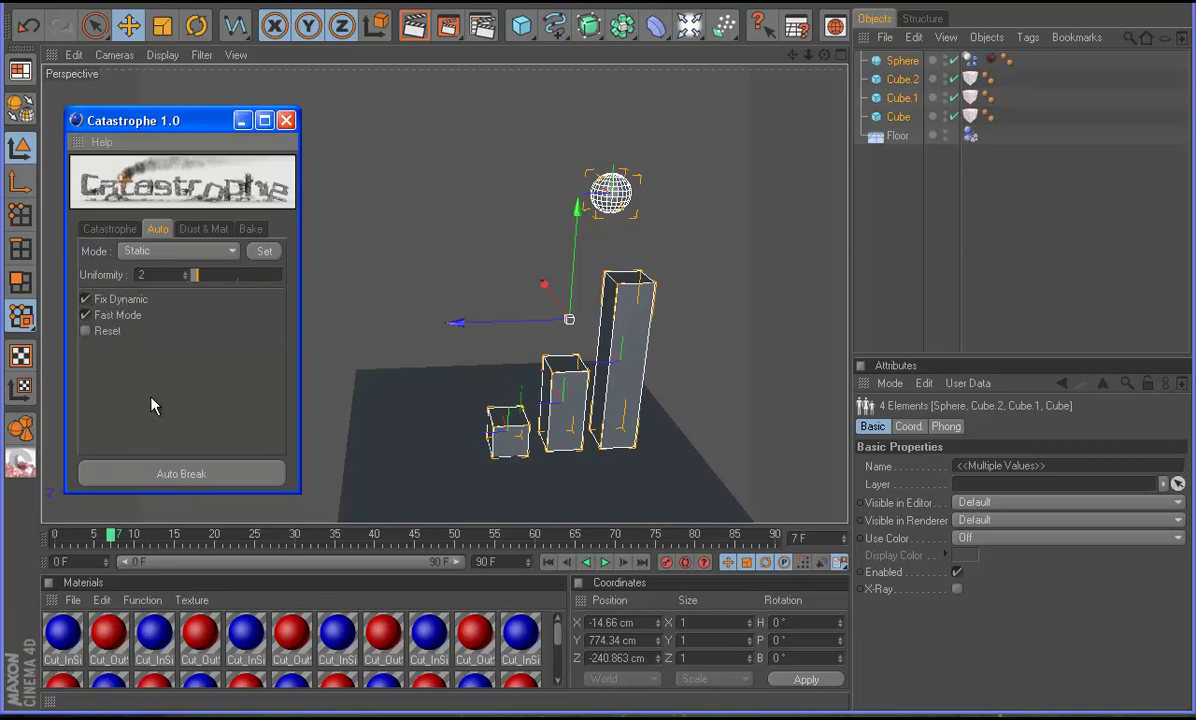
{"action": "left_click", "coordinate": [175, 476]}
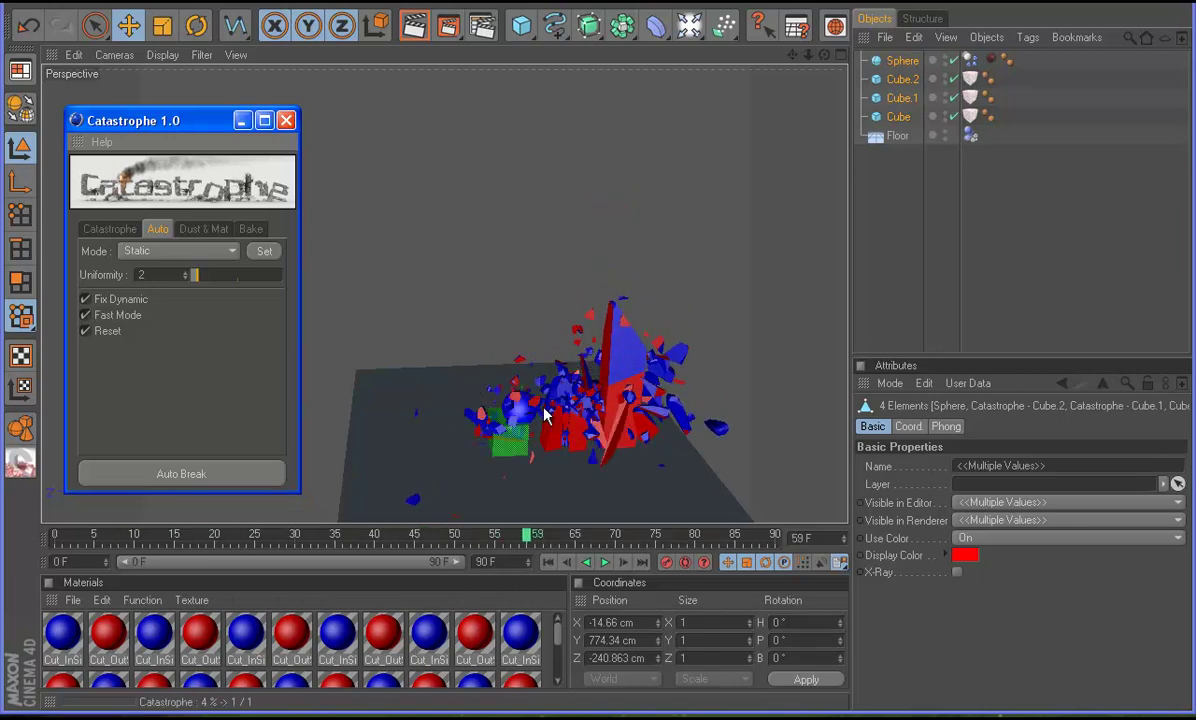
{"action": "left_click", "coordinate": [549, 563]}
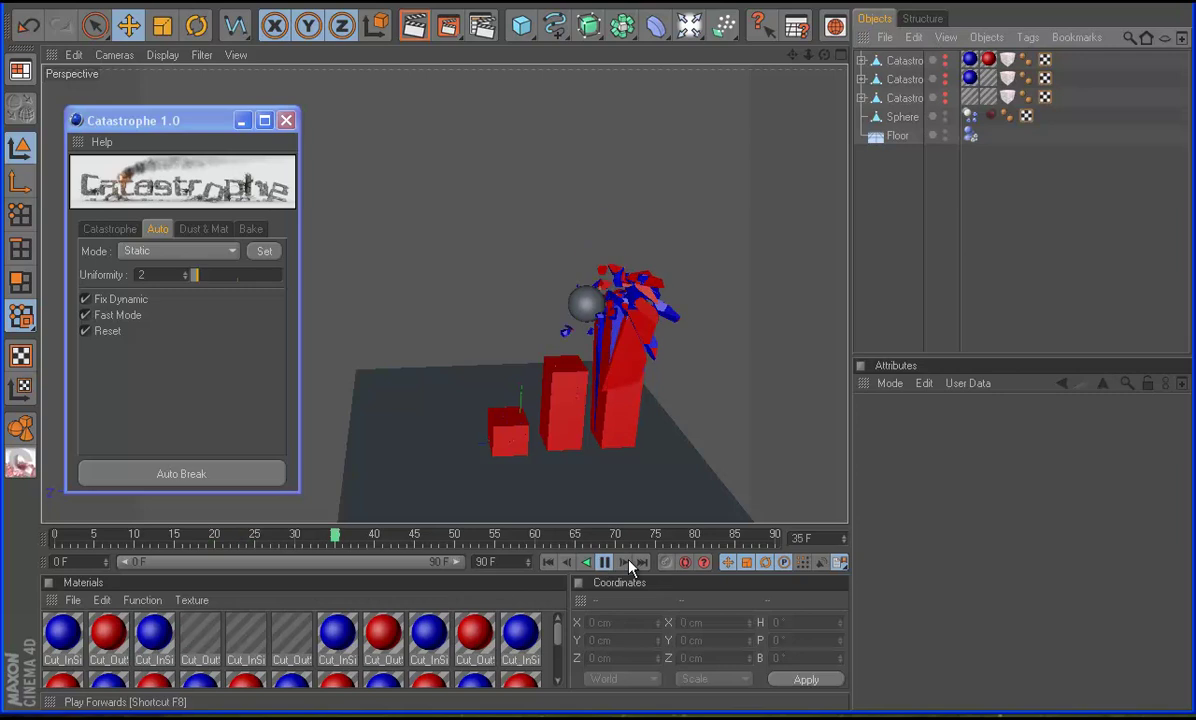
Select the tall tower's fragment object and show its Catastrophe Static tag
{"action": "left_click", "coordinate": [1007, 79]}
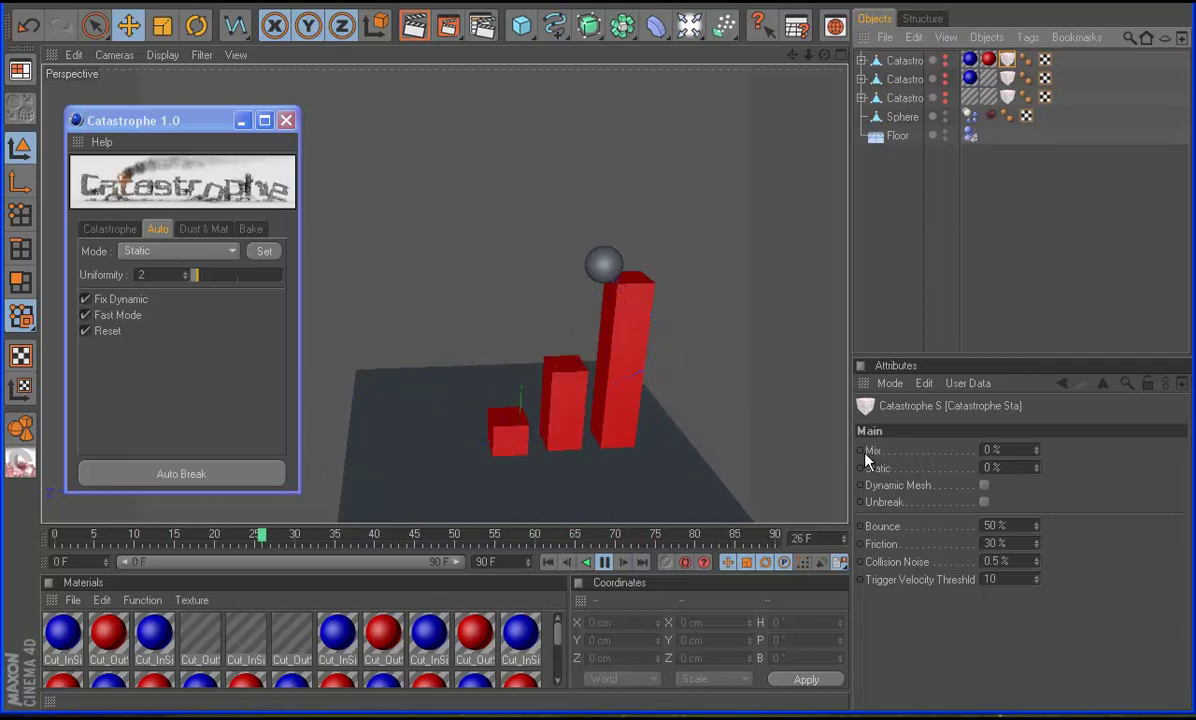
{"action": "left_click", "coordinate": [905, 61]}
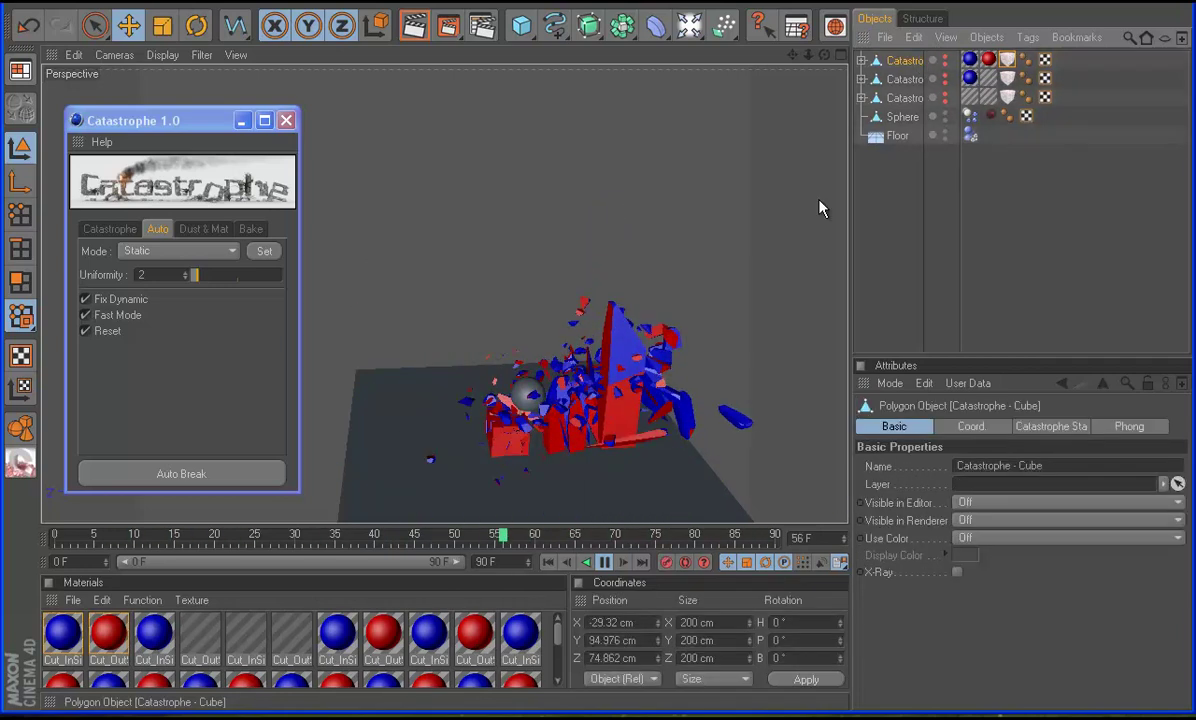
{"action": "left_click", "coordinate": [905, 97]}
{"action": "left_click", "coordinate": [1007, 97]}
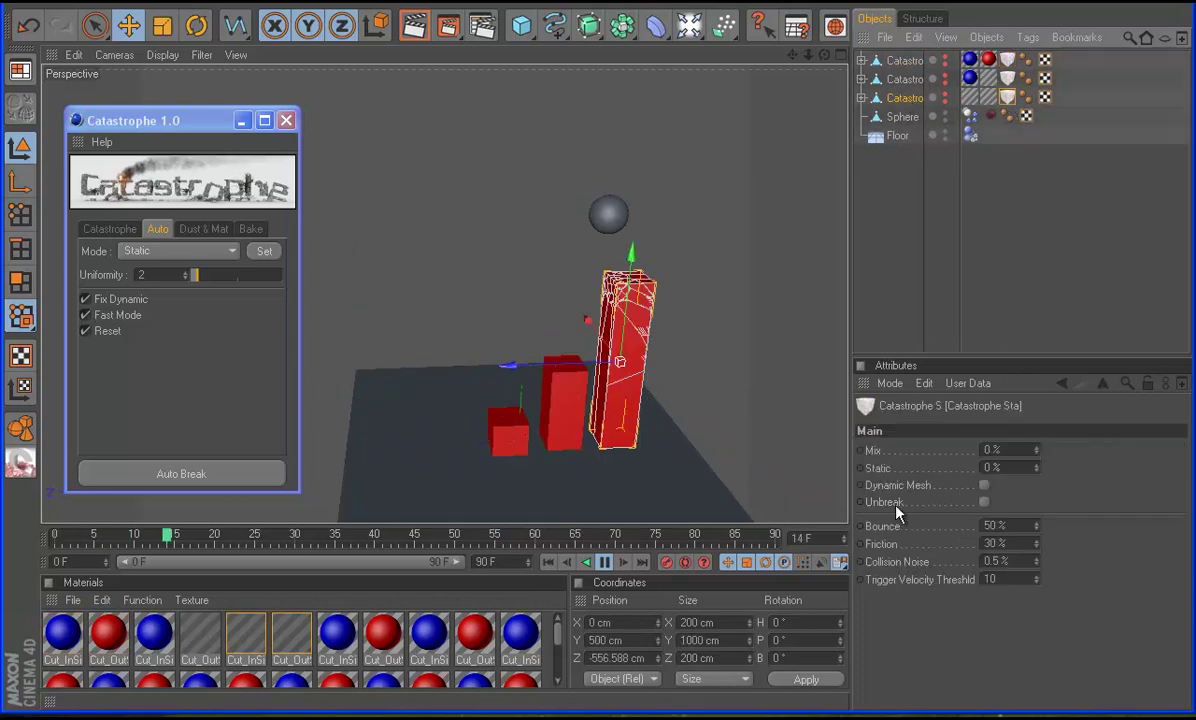
Enter Mix 30 % and Static 20 %, then rebuild Auto Break with the sphere selected
{"action": "left_click", "coordinate": [992, 450]}
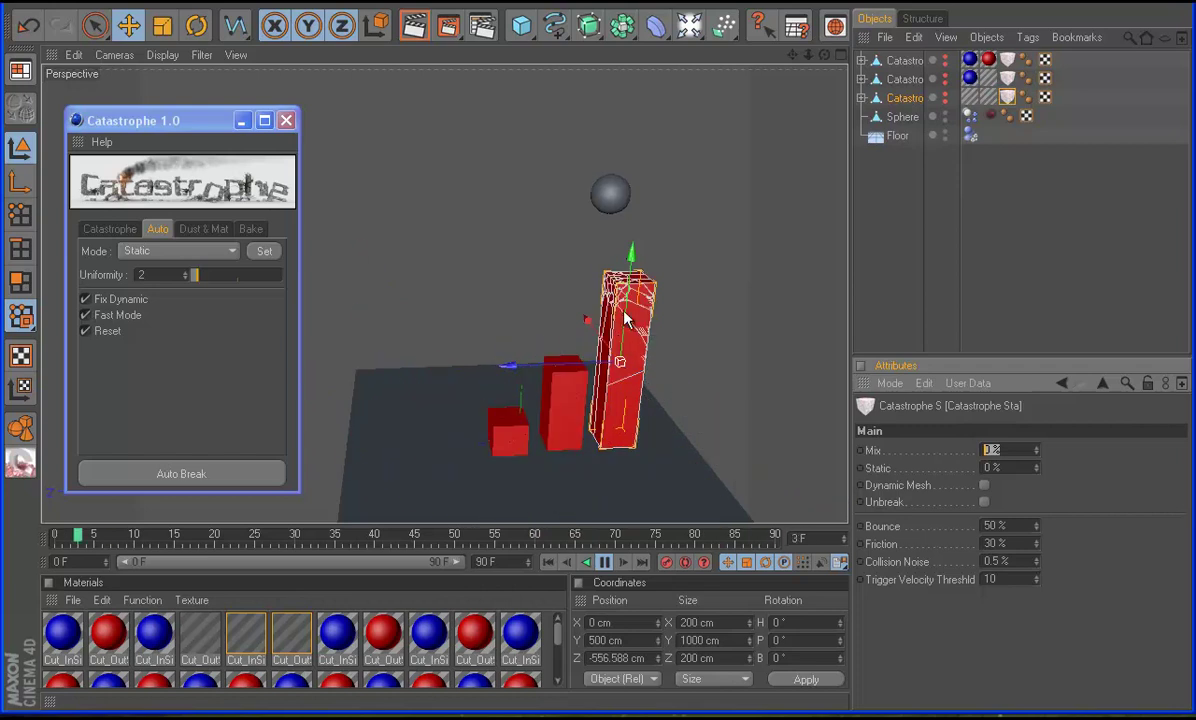
{"action": "type", "text": "30"}
{"action": "key", "text": "Tab"}
{"action": "type", "text": "20"}
{"action": "key", "text": "Return"}
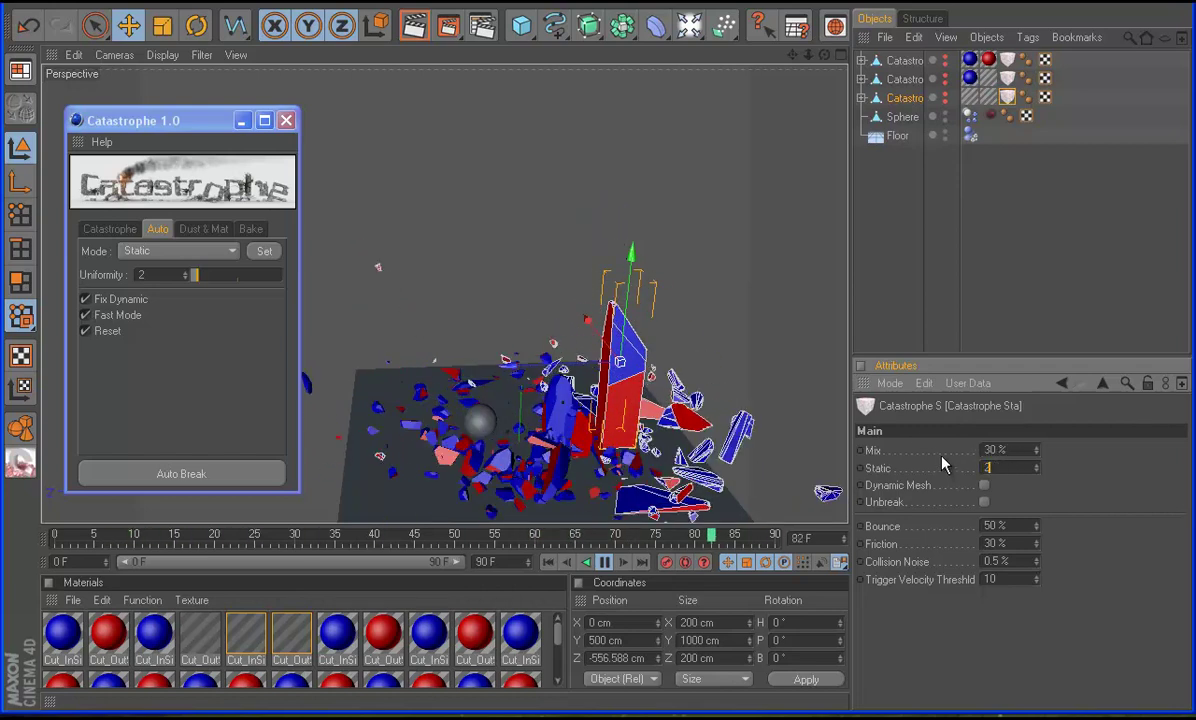
{"action": "left_click", "coordinate": [902, 116], "text": "ctrl"}
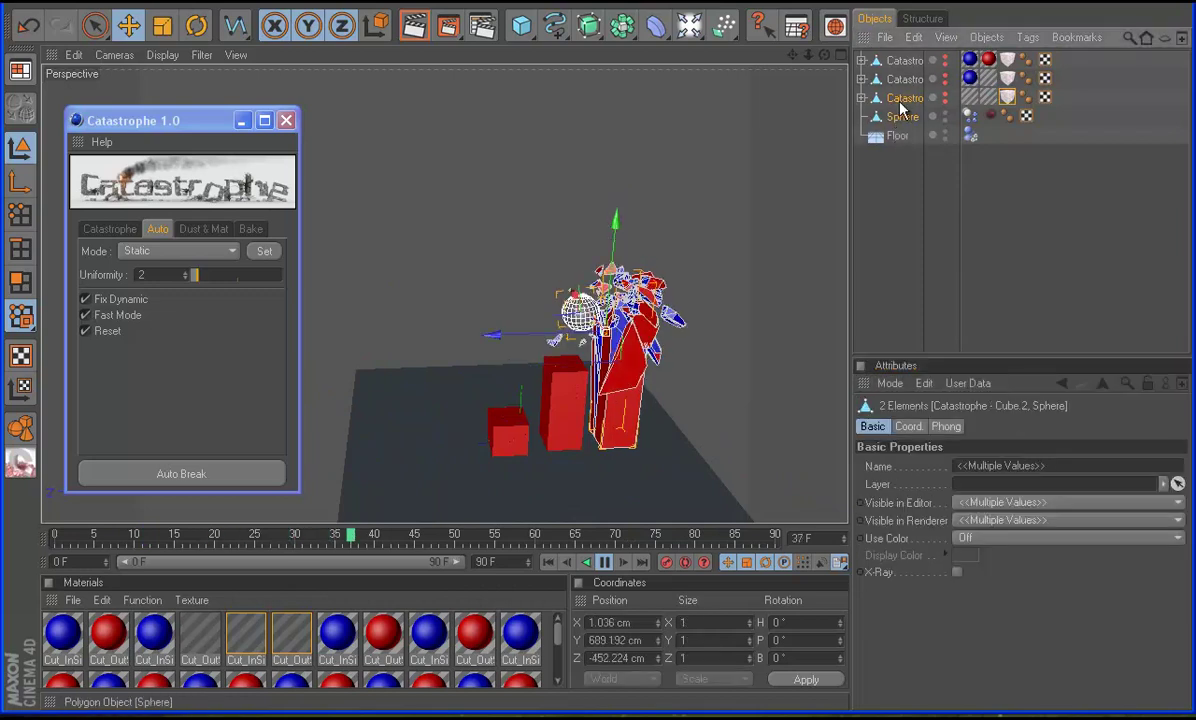
{"action": "left_click", "coordinate": [202, 478]}
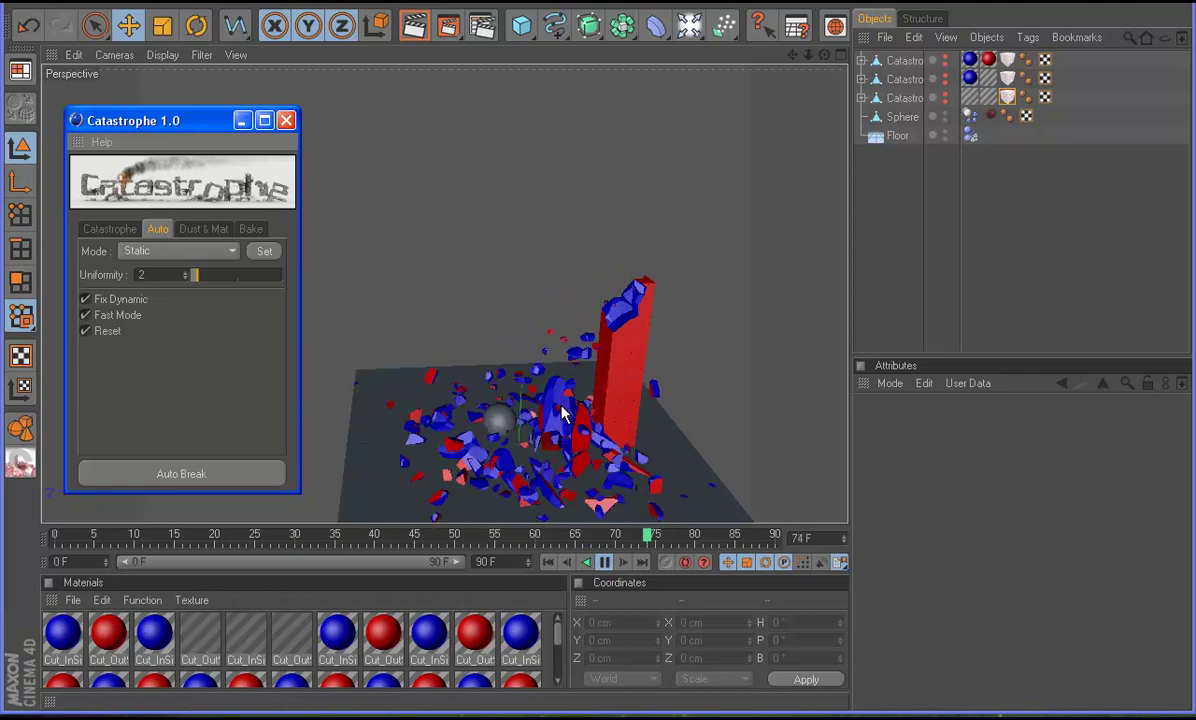
Set the tall tower's Static tag Bounce to 0 % and Friction to 300
{"action": "left_click", "coordinate": [1007, 97]}
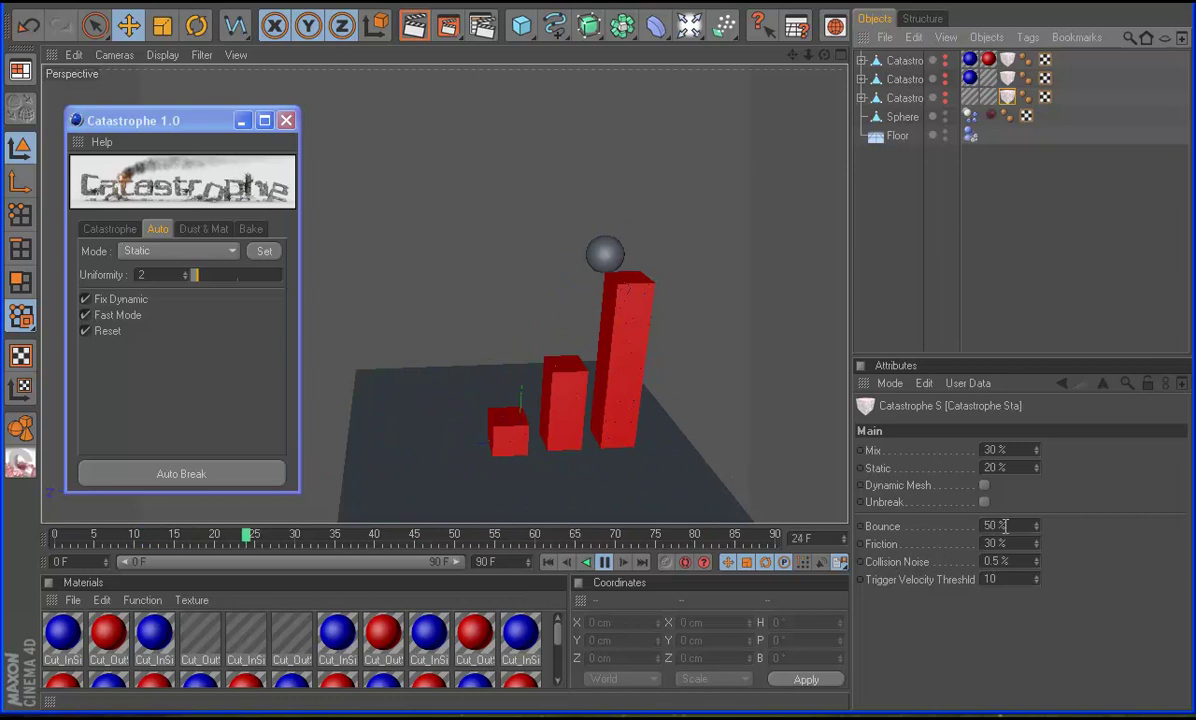
{"action": "double_click", "coordinate": [1005, 525]}
{"action": "type", "text": "0"}
{"action": "key", "text": "Tab"}
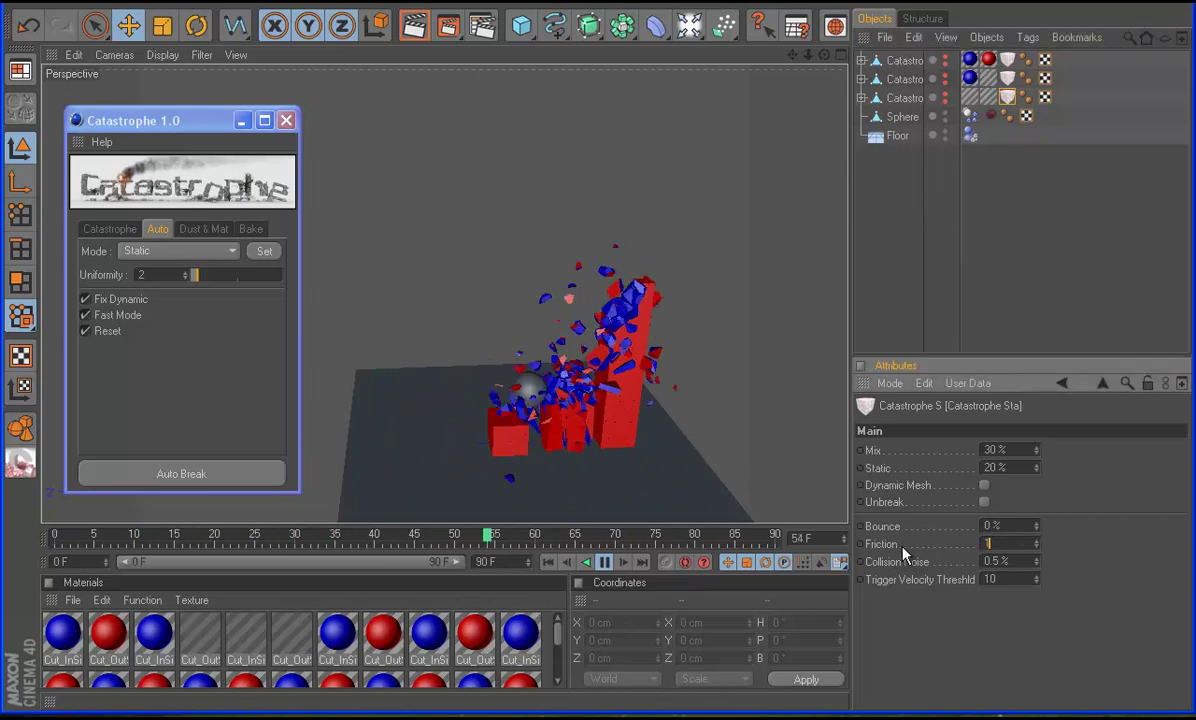
{"action": "type", "text": "3"}
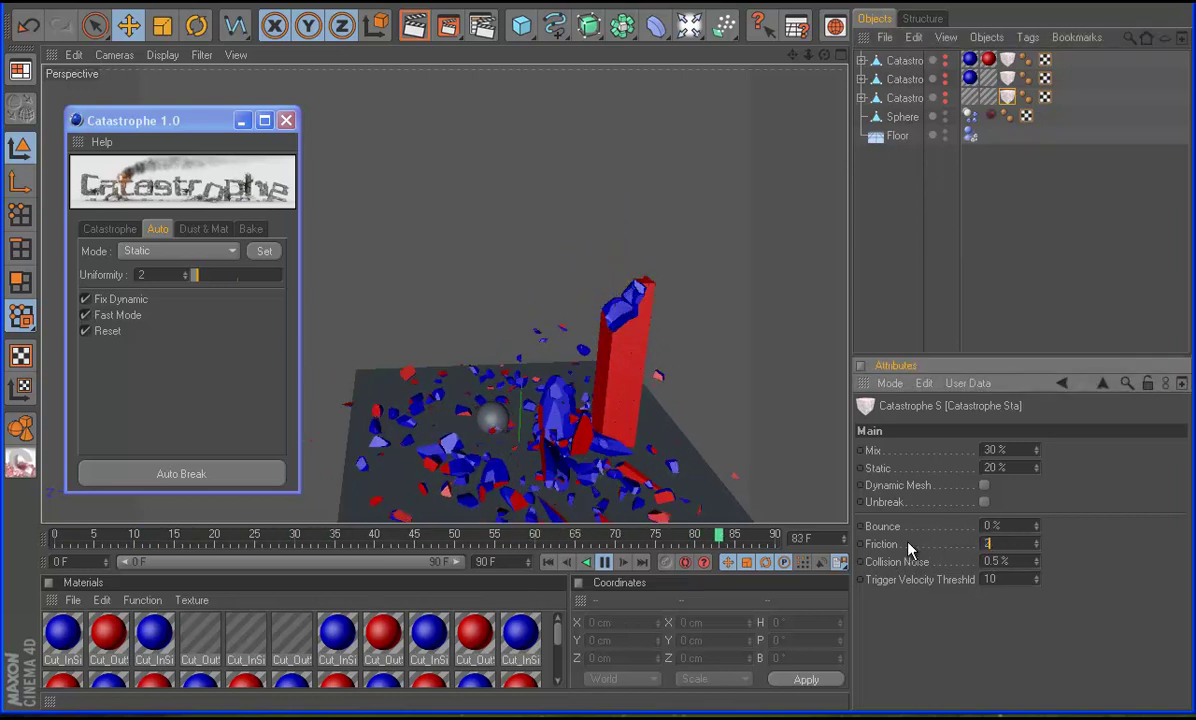
{"action": "type", "text": "00"}
{"action": "key", "text": "Return"}
Select the tower fragment object plus the sphere, then stop playback at frame 0
{"action": "left_click", "coordinate": [899, 61]}
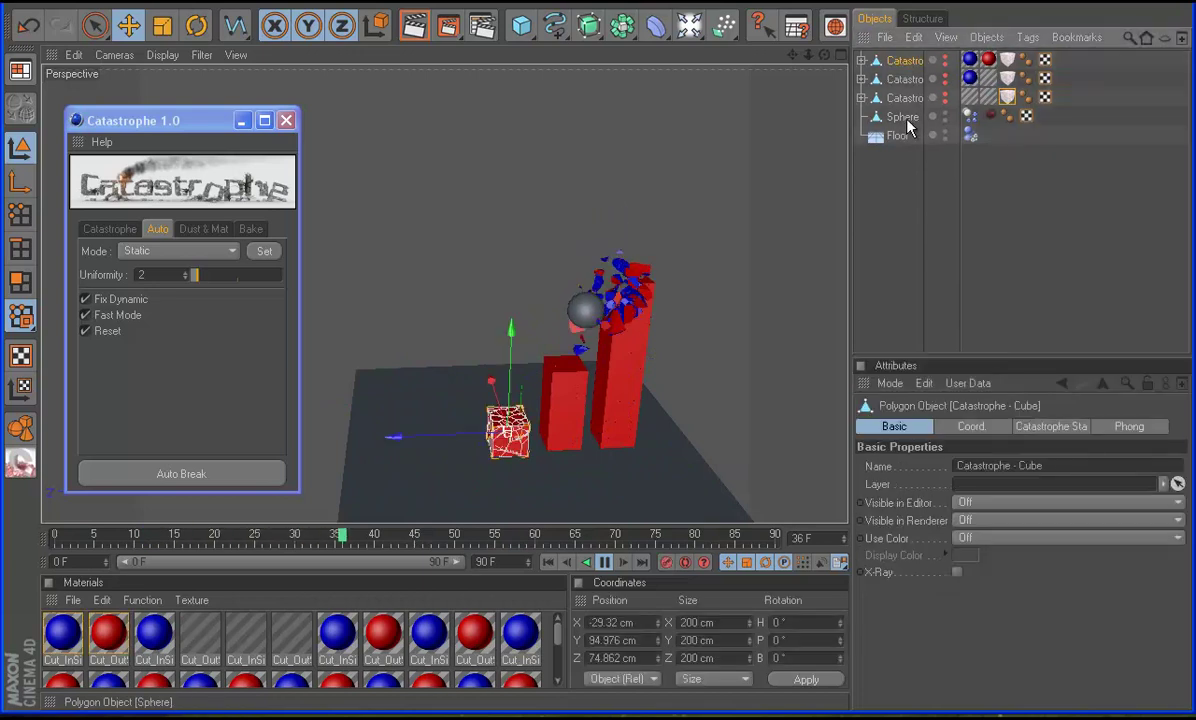
{"action": "left_click", "coordinate": [900, 98]}
{"action": "left_click", "coordinate": [900, 117], "text": "ctrl"}
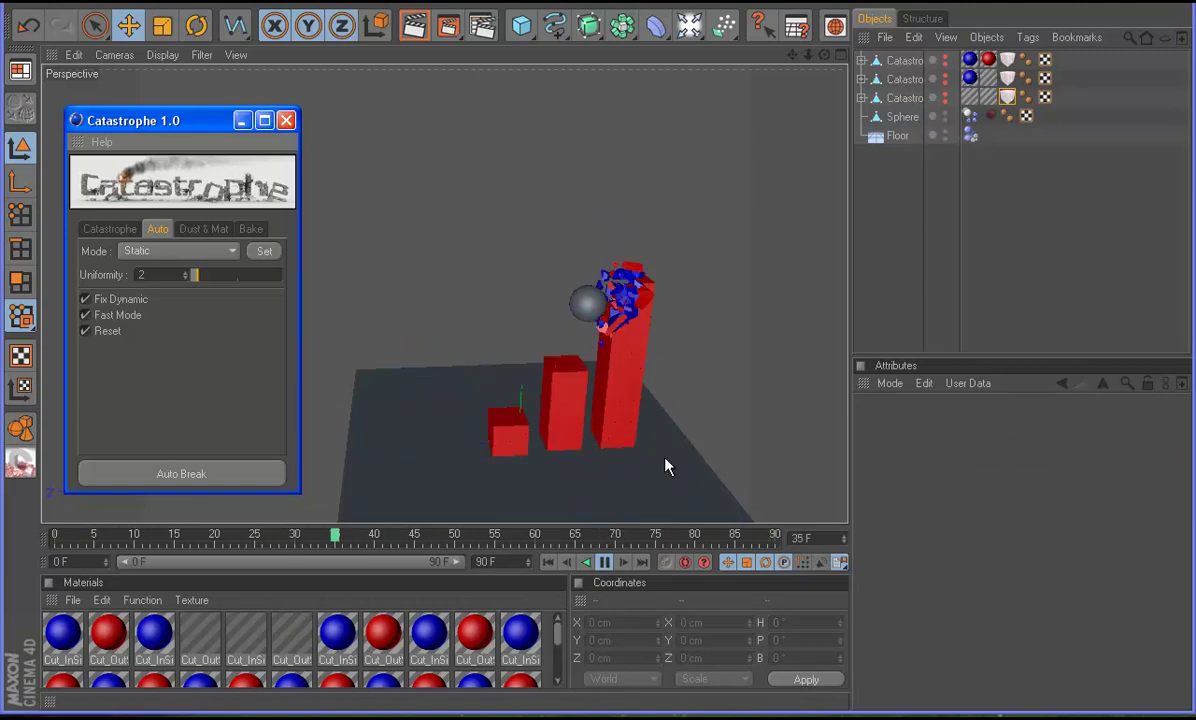
{"action": "left_click", "coordinate": [610, 564]}
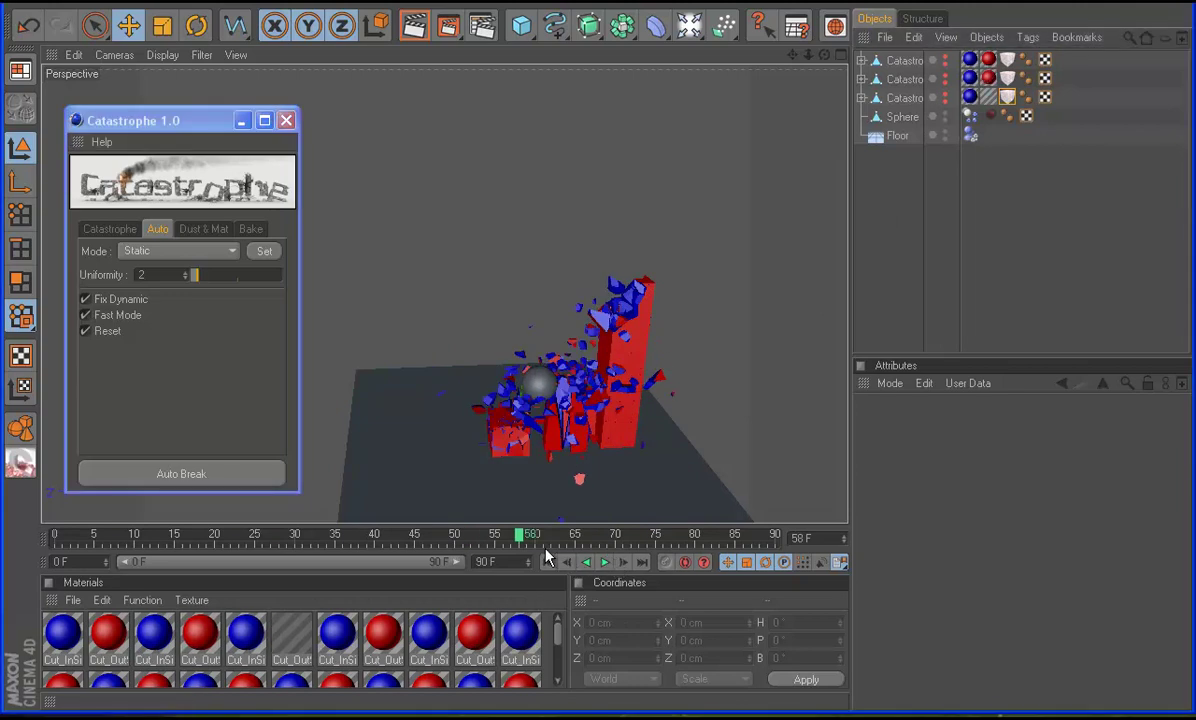